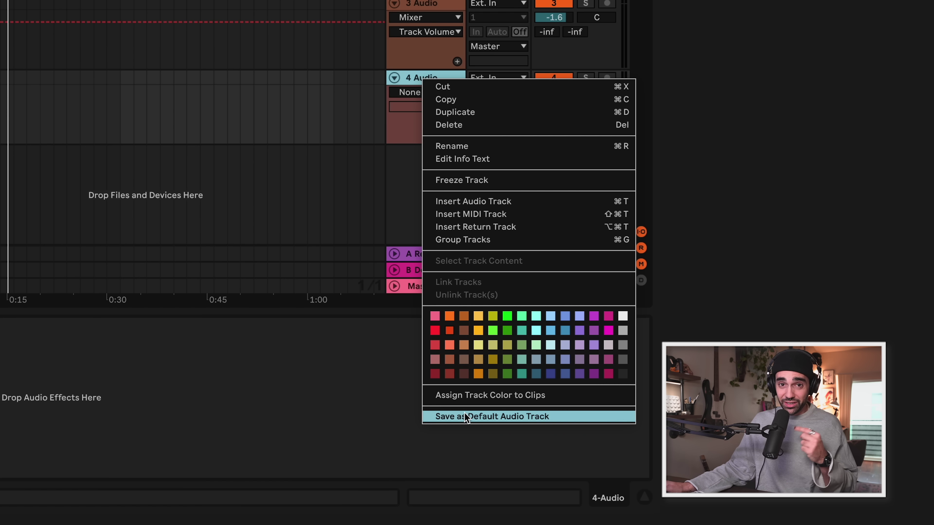
- Insert a new MIDI track and a new audio track below the 4 Audio track
{"action": "left_click", "coordinate": [409, 83]}
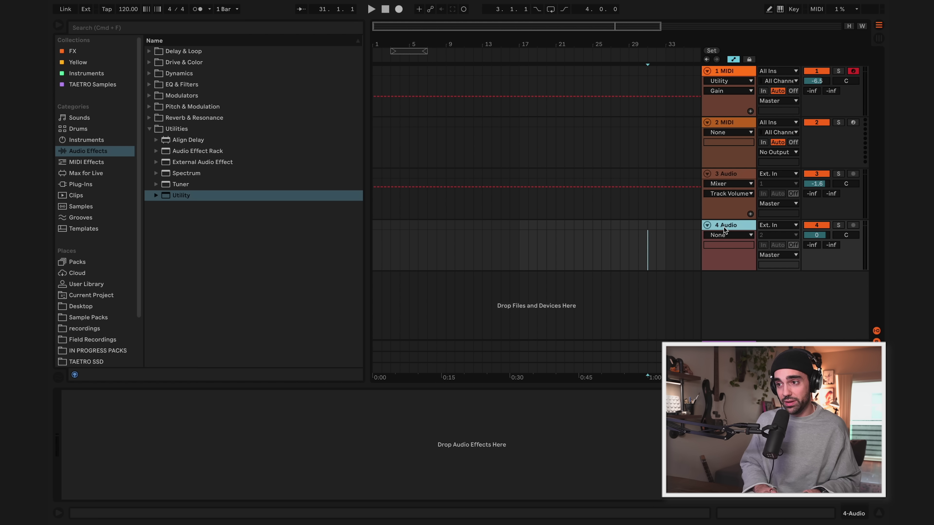
{"action": "key", "text": "super+shift+t"}
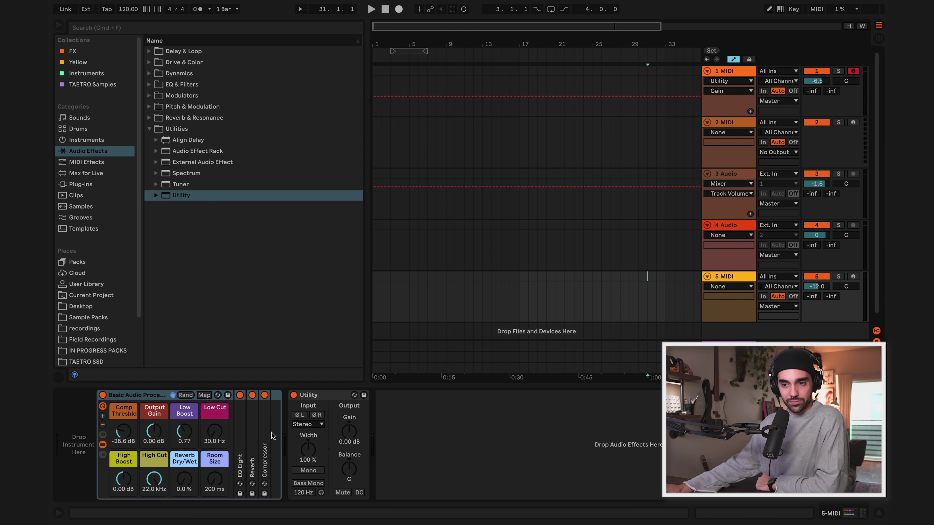
{"action": "left_click", "coordinate": [230, 428]}
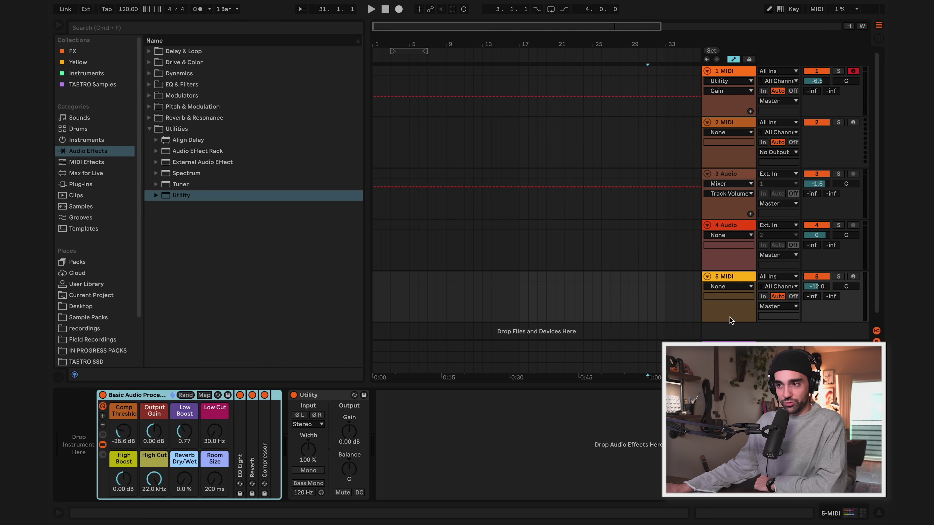
{"action": "left_click", "coordinate": [725, 276]}
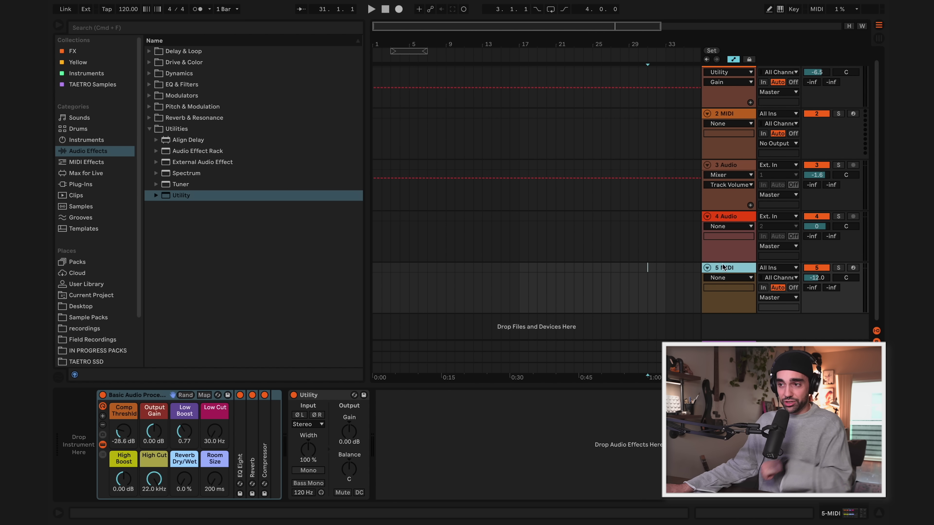
{"action": "key", "text": "super+t"}
{"action": "left_click", "coordinate": [730, 296]}
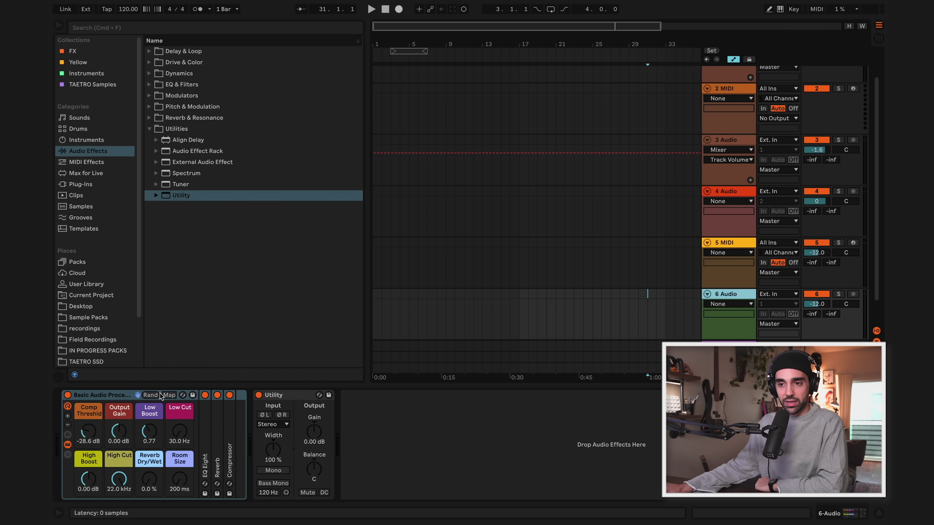
- Examine the Utility on 6 Audio, and the expanded EQ Eight and Reverb in the 5 MIDI track's Basic Audio Processing rack
{"action": "left_click", "coordinate": [272, 394]}
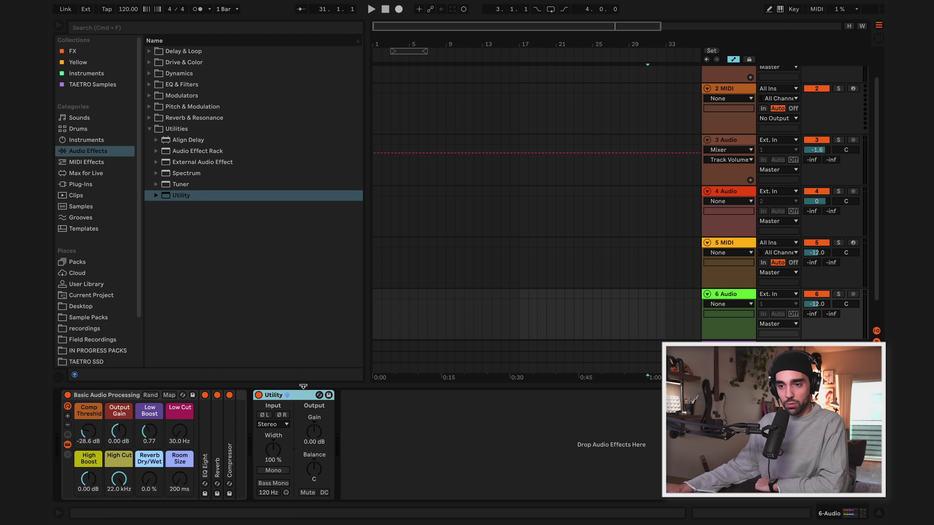
{"action": "left_click", "coordinate": [723, 246]}
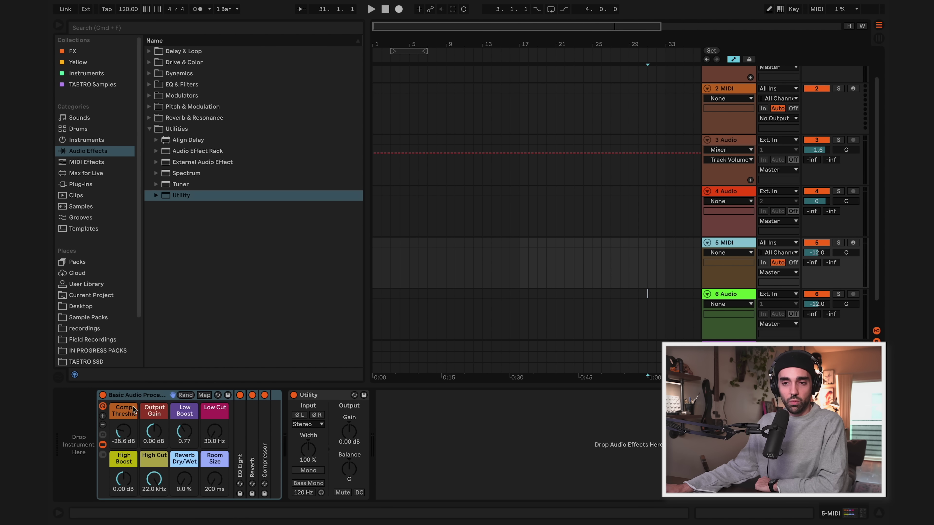
{"action": "left_click", "coordinate": [141, 399]}
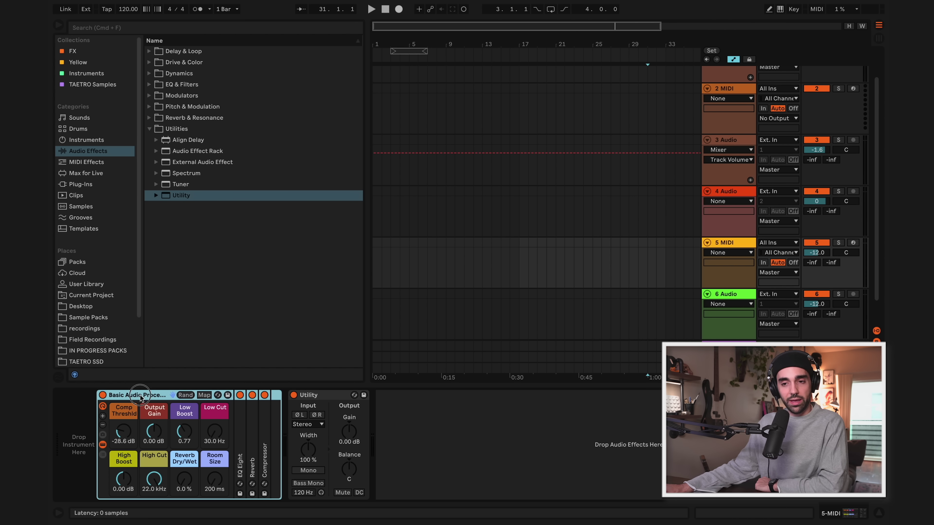
{"action": "double_click", "coordinate": [241, 423]}
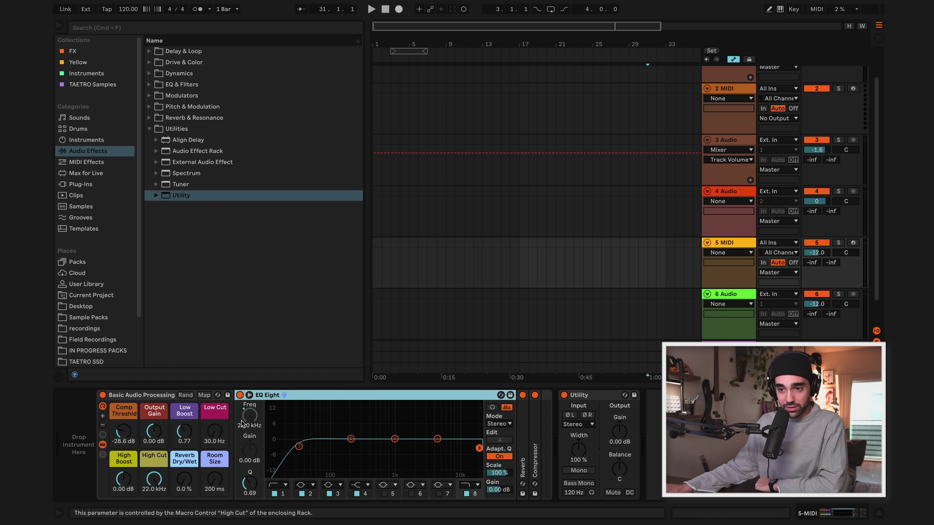
{"action": "left_click", "coordinate": [523, 418]}
{"action": "double_click", "coordinate": [523, 419]}
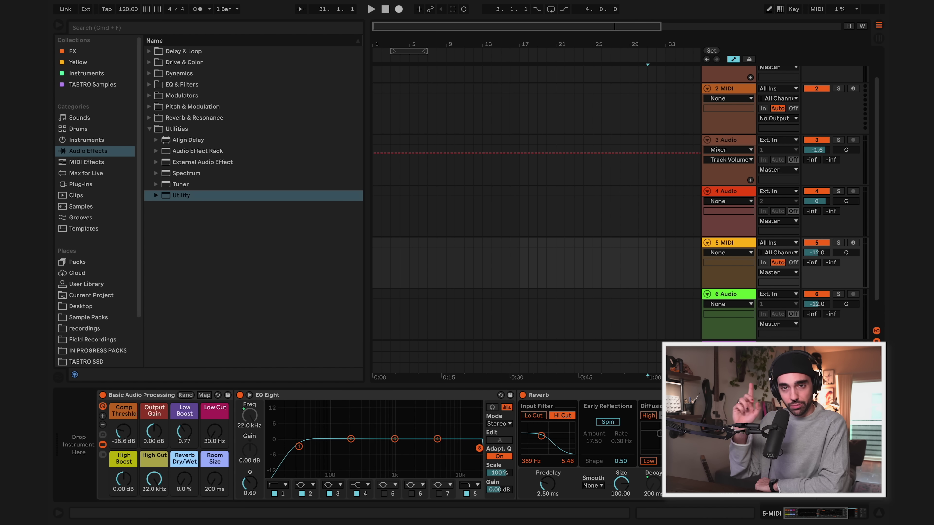
{"action": "scroll", "coordinate": [640, 442], "scroll_direction": "right", "scroll_amount": 6}
{"action": "scroll", "coordinate": [544, 427], "scroll_direction": "left", "scroll_amount": 6}
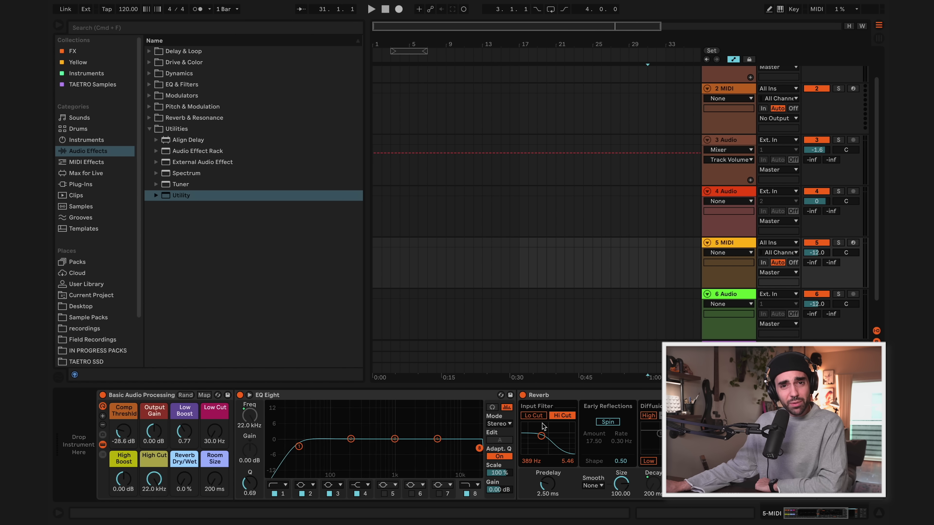
- Review the rack's Low Cut macro on 5 MIDI, and collapse its Compressor, Reverb and EQ Eight devices
{"action": "left_click", "coordinate": [307, 393]}
{"action": "left_click_drag", "start_coordinate": [214, 431], "coordinate": [215, 431]}
{"action": "scroll", "coordinate": [196, 473], "scroll_direction": "right", "scroll_amount": 6}
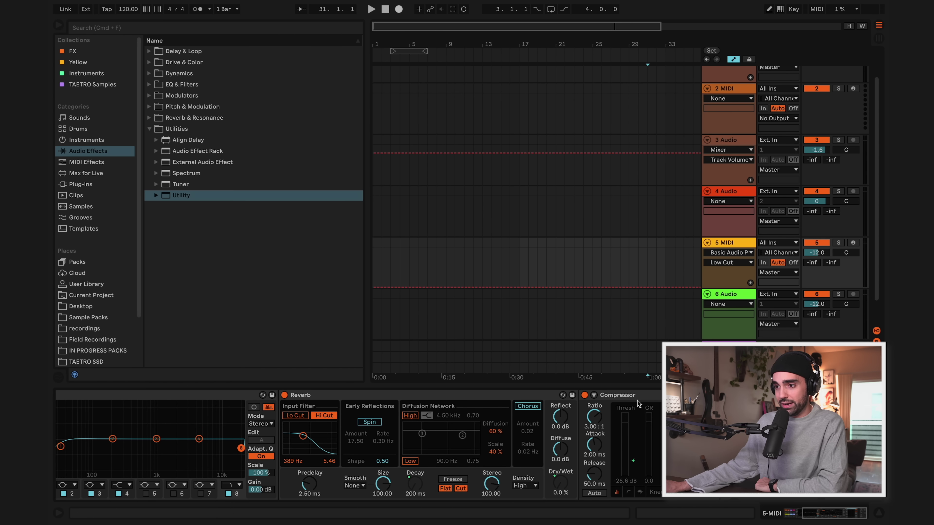
{"action": "double_click", "coordinate": [643, 394]}
{"action": "double_click", "coordinate": [360, 396]}
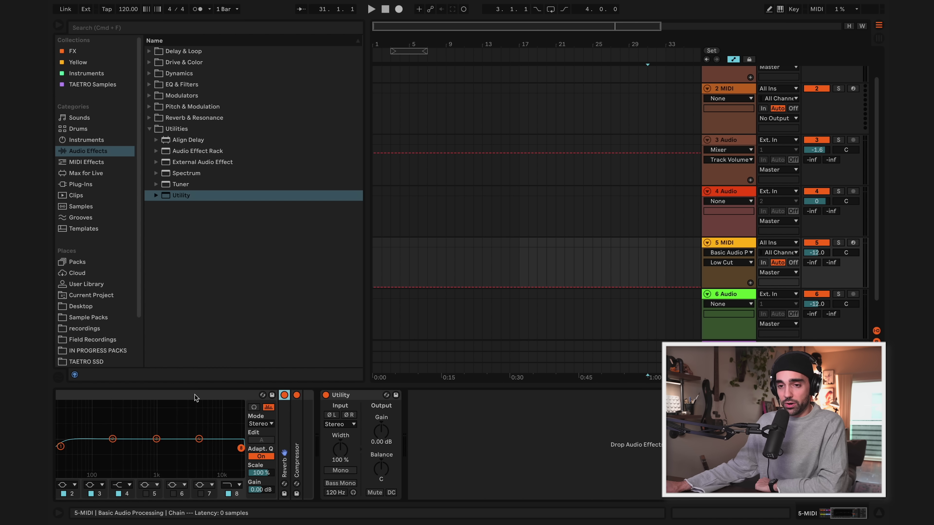
{"action": "double_click", "coordinate": [159, 397]}
- Inspect the Utility's Gain and the rack's Comp Threshold macro on the 5 MIDI track
{"action": "left_click", "coordinate": [323, 396]}
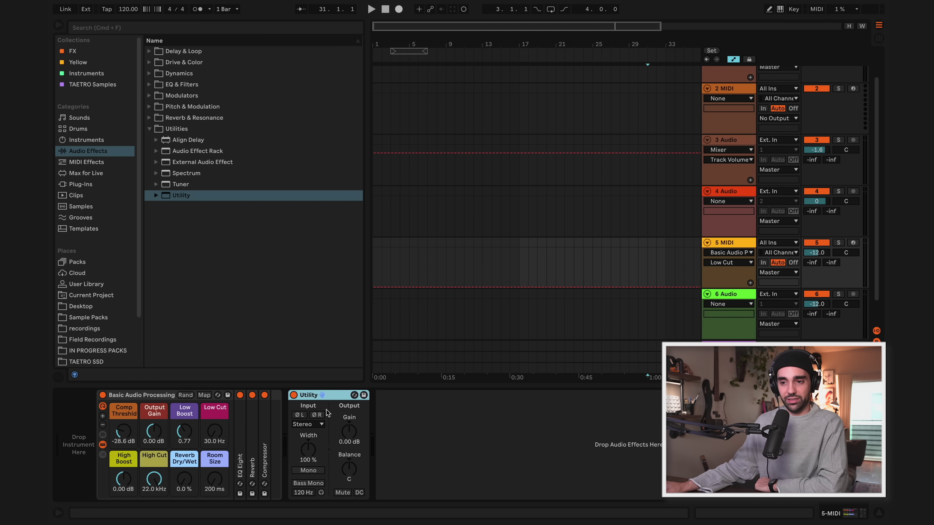
{"action": "left_click", "coordinate": [346, 434]}
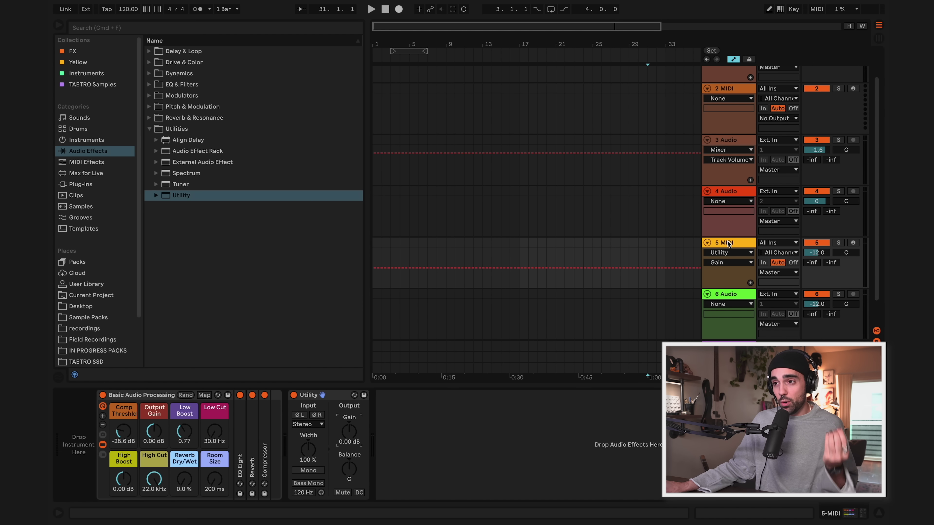
{"action": "left_click", "coordinate": [122, 415]}
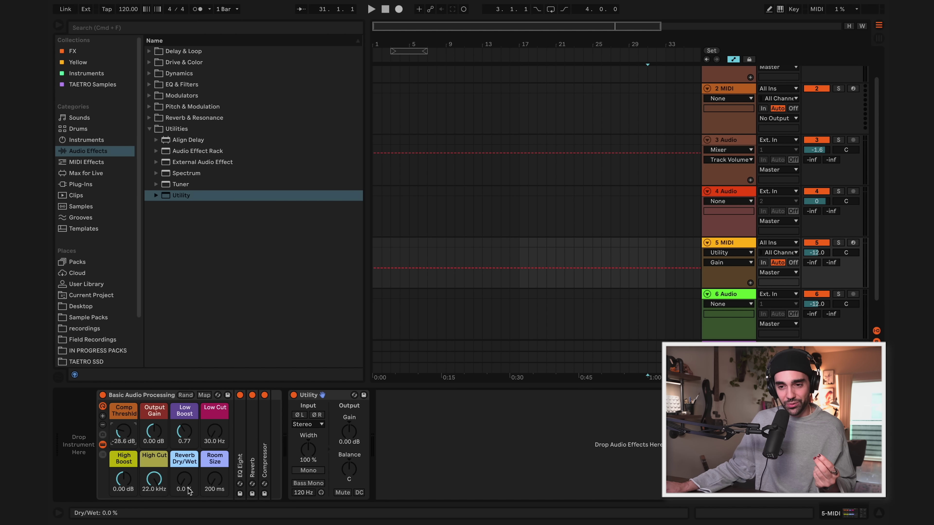
{"action": "left_click", "coordinate": [723, 245]}
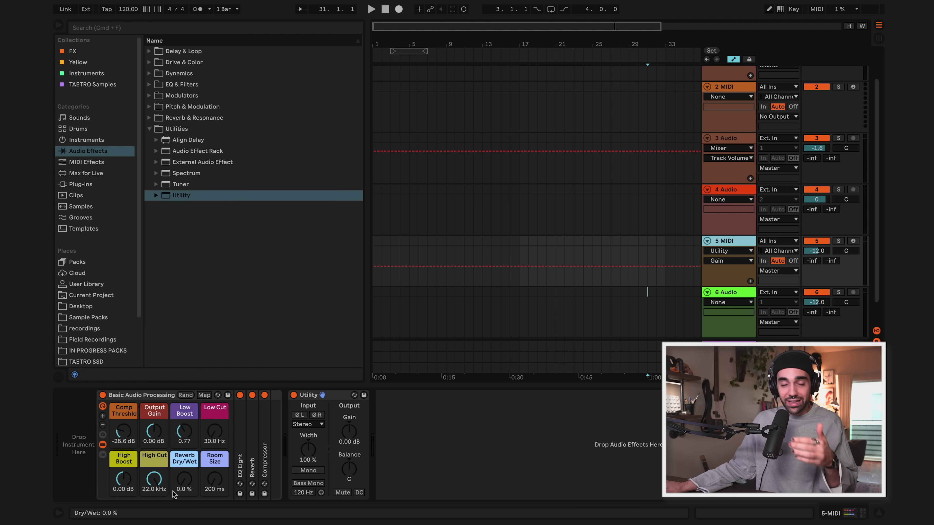
- Try out the rack's Low Cut macro on 5 MIDI and lower its High Cut macro to 713 Hz
{"action": "left_click_drag", "start_coordinate": [214, 431], "coordinate": [214, 416]}
{"action": "left_click_drag", "start_coordinate": [154, 479], "coordinate": [154, 495]}
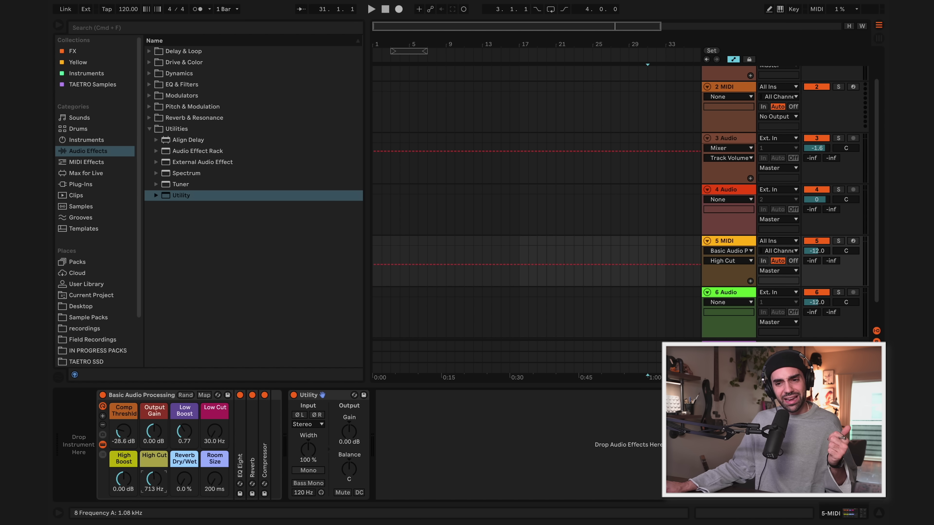
{"action": "left_click", "coordinate": [147, 395]}
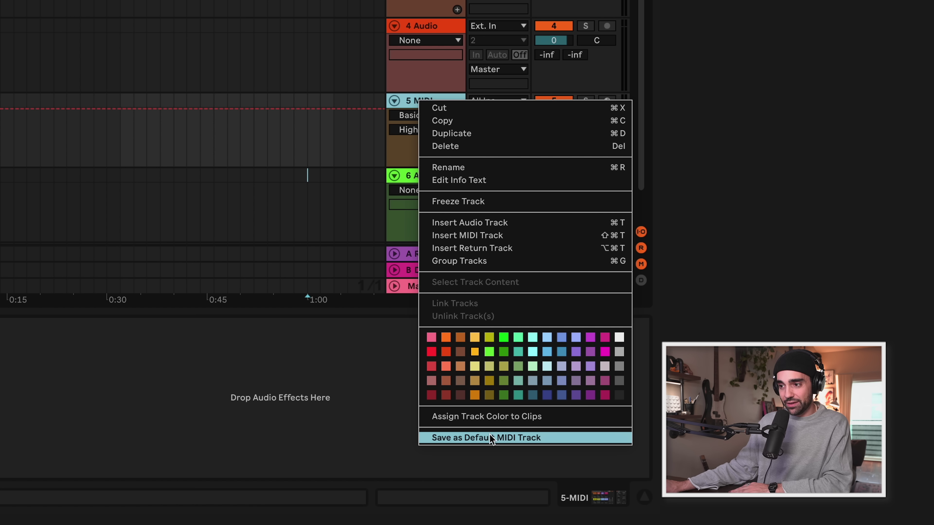
{"action": "left_click", "coordinate": [309, 136]}
- On 6 Audio, set the Utility's Gain to 15 dB, the rack's Low Cut to 116 Hz and its Room Size to 1.98 s
{"action": "right_click", "coordinate": [418, 178]}
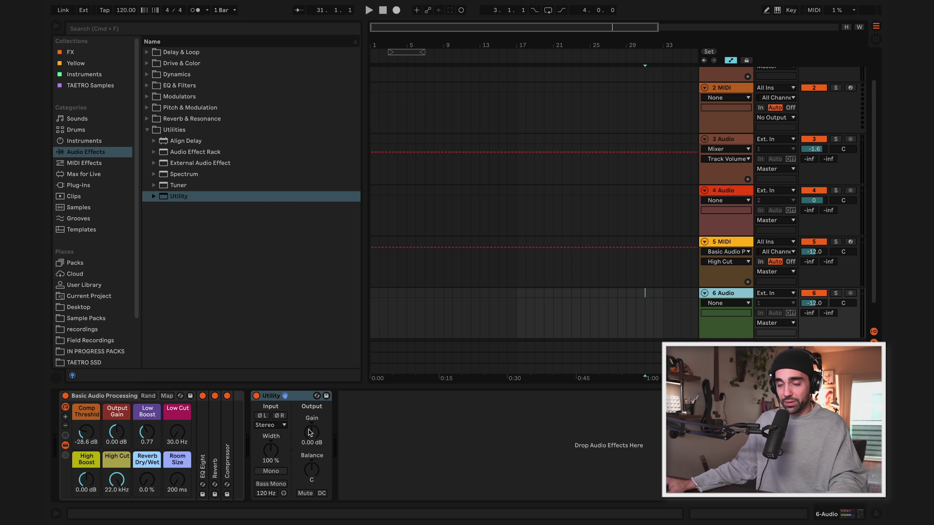
{"action": "left_click_drag", "start_coordinate": [309, 431], "coordinate": [310, 415]}
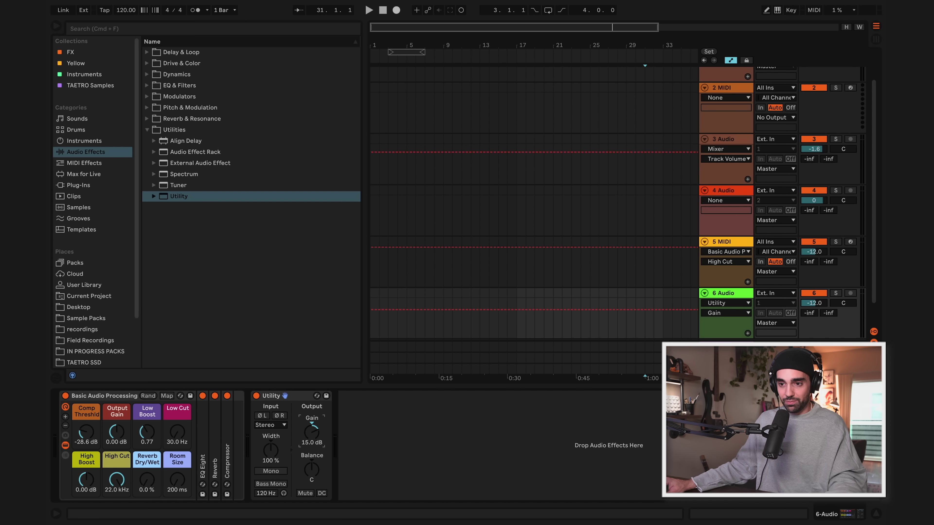
{"action": "left_click_drag", "start_coordinate": [177, 434], "coordinate": [177, 423]}
{"action": "left_click_drag", "start_coordinate": [178, 481], "coordinate": [178, 480]}
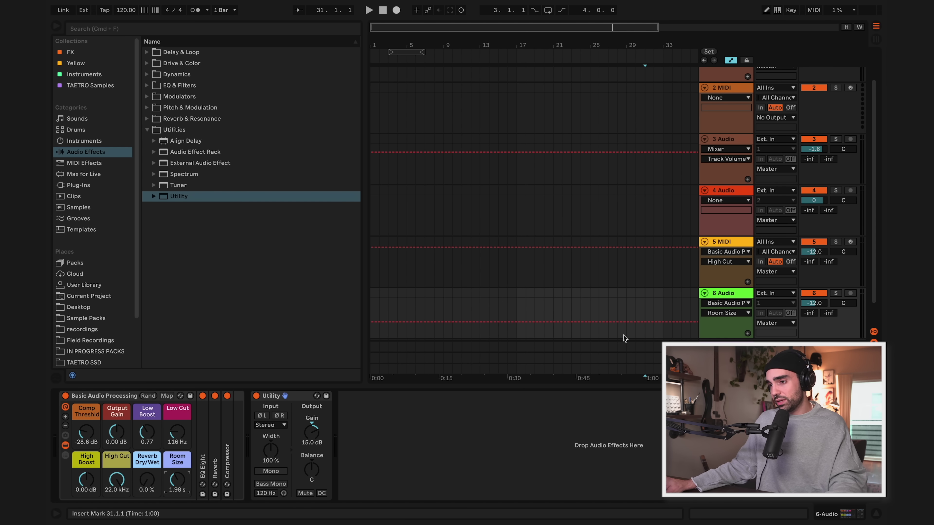
{"action": "right_click", "coordinate": [723, 294]}
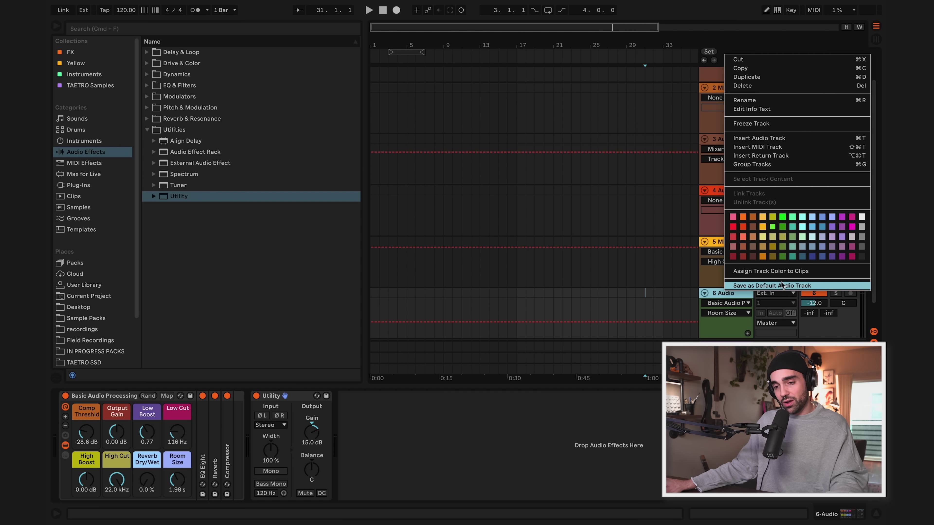
{"action": "left_click", "coordinate": [488, 455]}
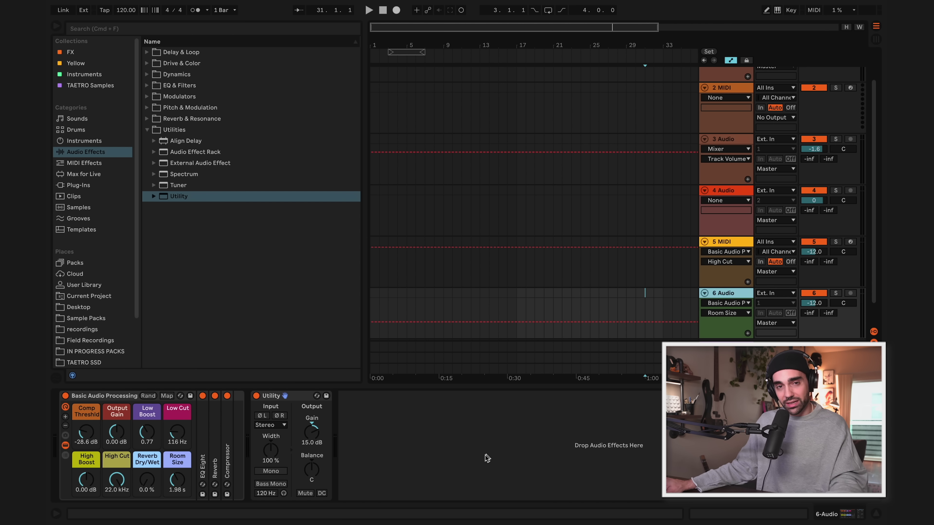
- Reset 6 Audio's Utility Gain to 0 dB, Room Size to 200 ms and Low Cut to 30 Hz
{"action": "double_click", "coordinate": [314, 438]}
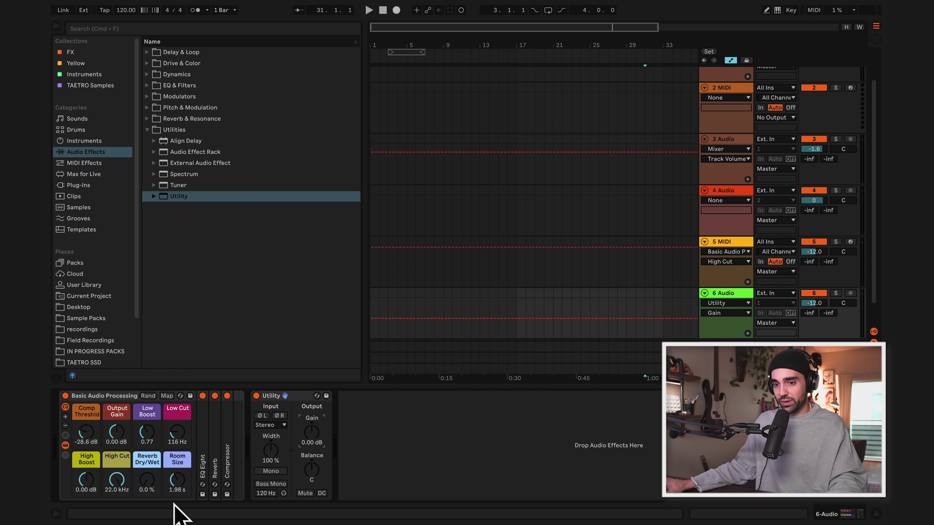
{"action": "double_click", "coordinate": [177, 480]}
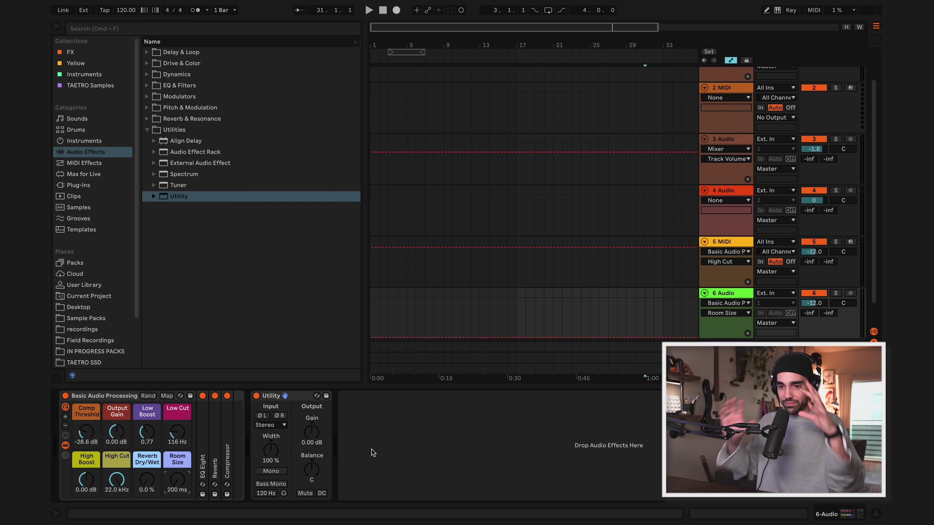
{"action": "left_click_drag", "start_coordinate": [176, 431], "coordinate": [177, 457]}
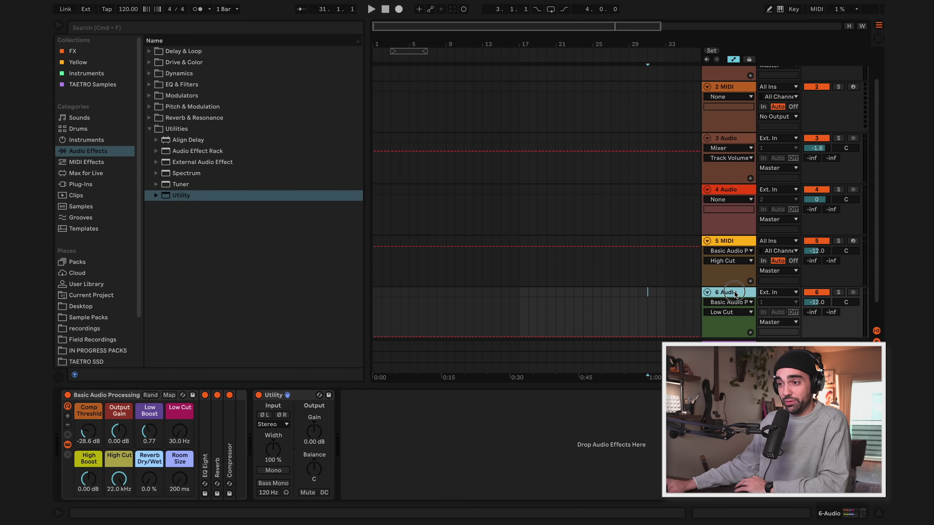
- Delete the 6 Audio and 5 MIDI tracks from the set
{"action": "right_click", "coordinate": [720, 297]}
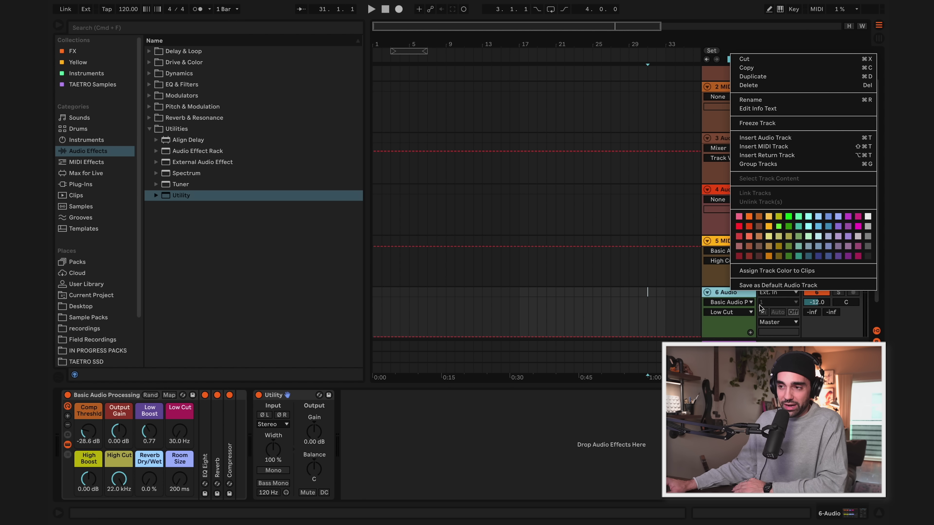
{"action": "left_click", "coordinate": [721, 296]}
{"action": "left_click", "coordinate": [723, 241]}
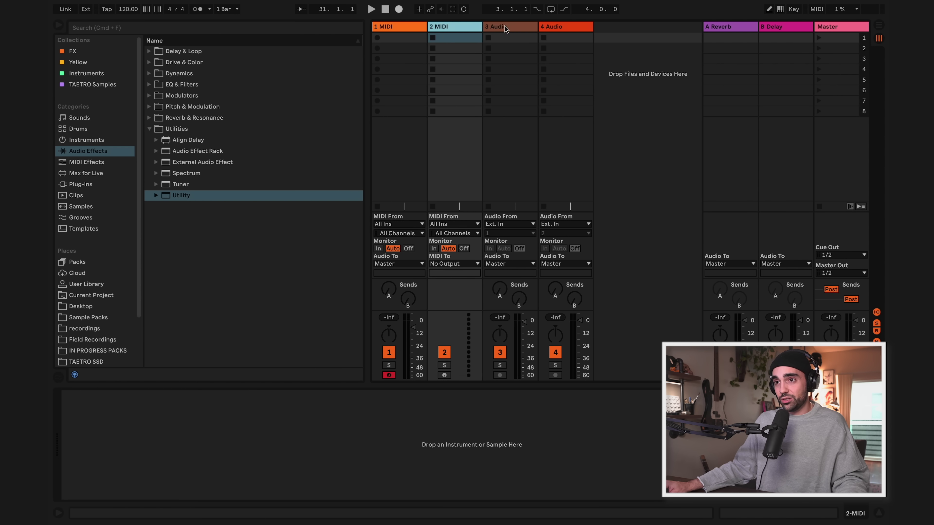
- Create a new Live Set, discarding the changes to the untitled set
{"action": "left_click", "coordinate": [561, 27]}
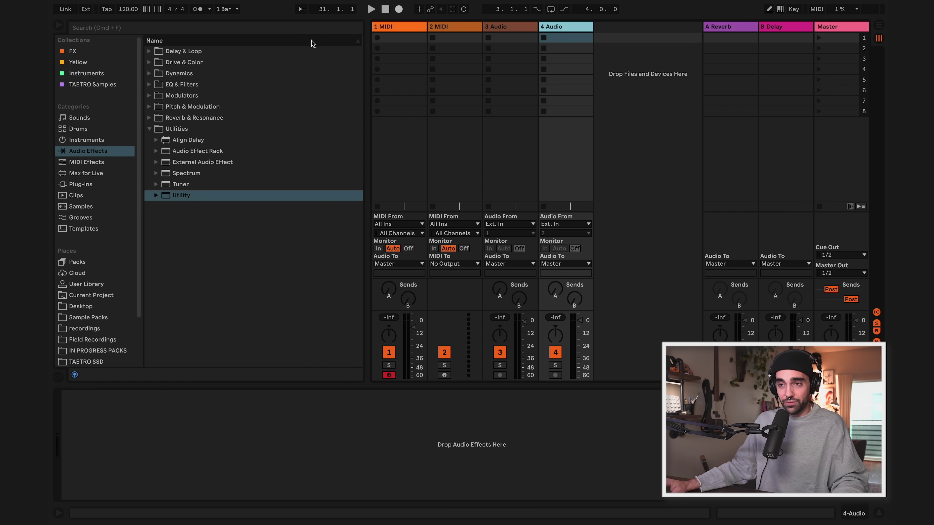
{"action": "left_click", "coordinate": [98, 1]}
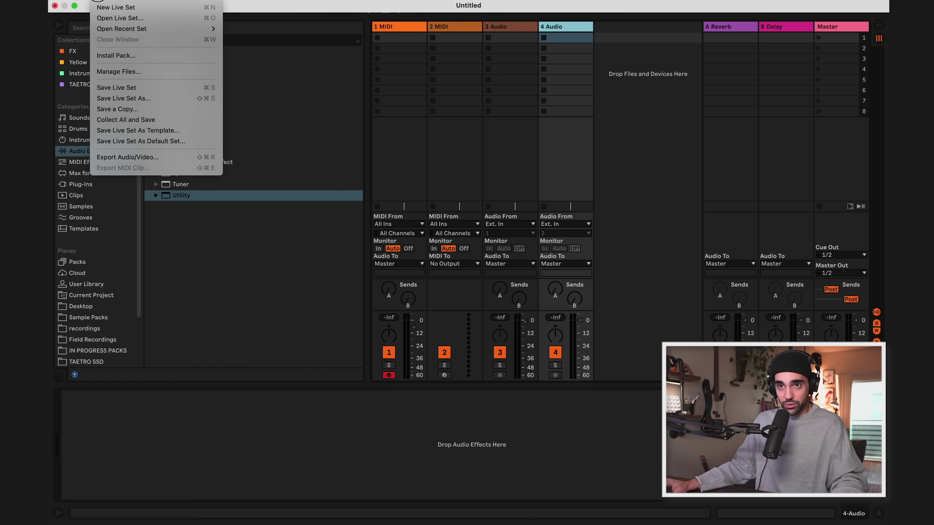
{"action": "left_click", "coordinate": [118, 8]}
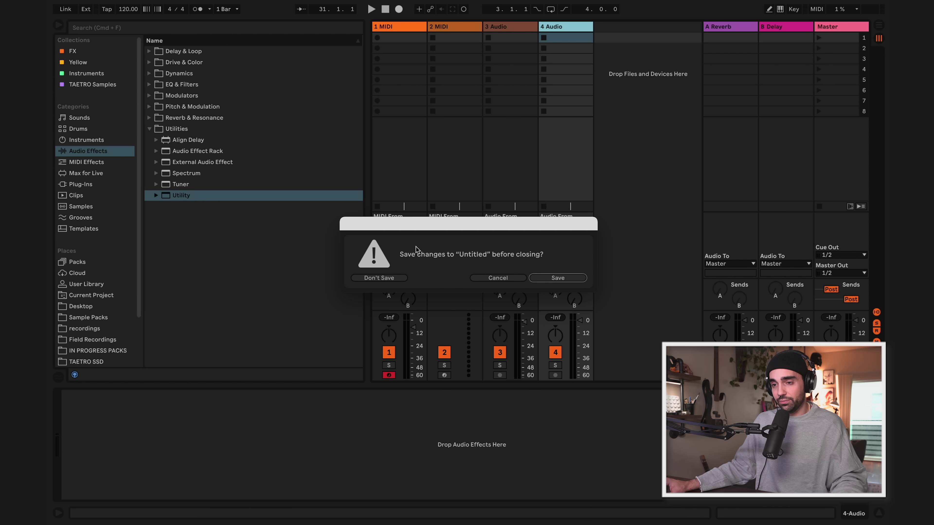
{"action": "left_click", "coordinate": [375, 278]}
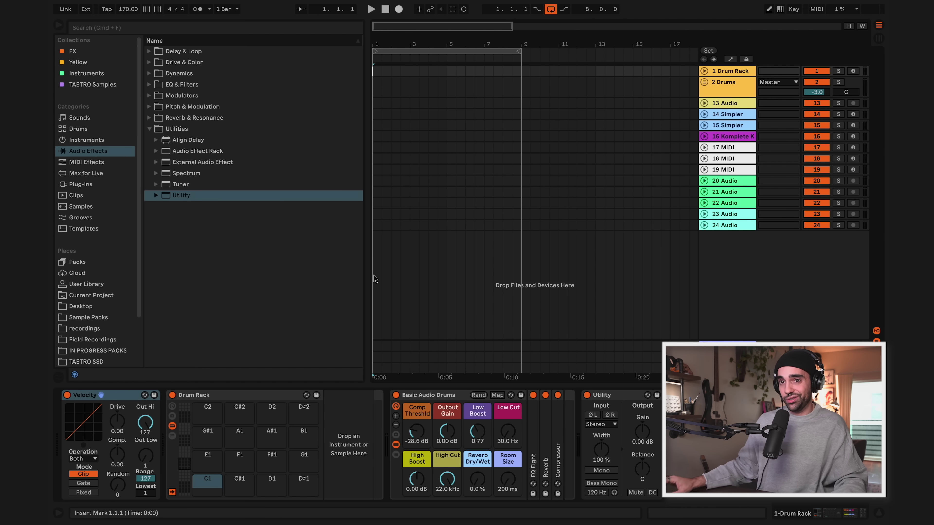
- Hide the browser and adjust the zoom of the Arrangement timeline
{"action": "left_click", "coordinate": [58, 25]}
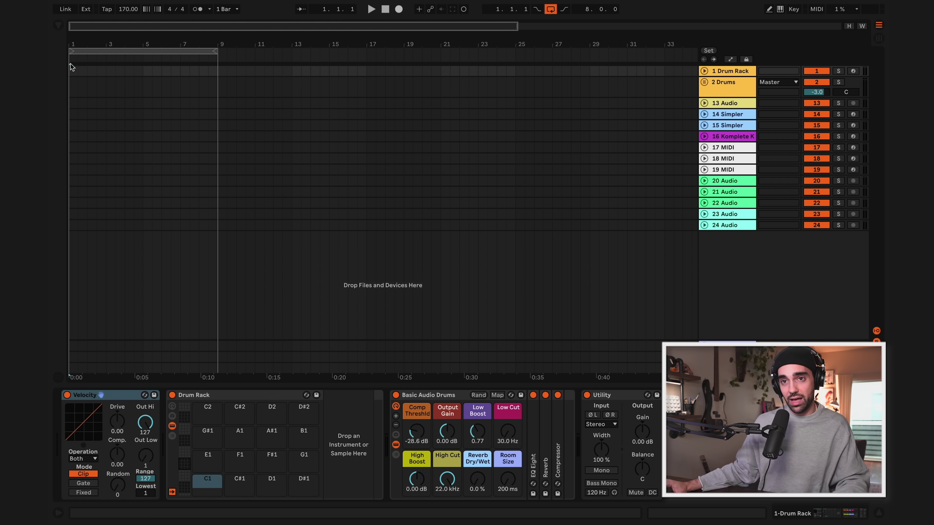
{"action": "mouse_move", "coordinate": [87, 43]}
{"action": "left_mouse_down"}
{"action": "mouse_move", "coordinate": [86, 66]}
{"action": "mouse_move", "coordinate": [86, 43]}
{"action": "left_mouse_up"}
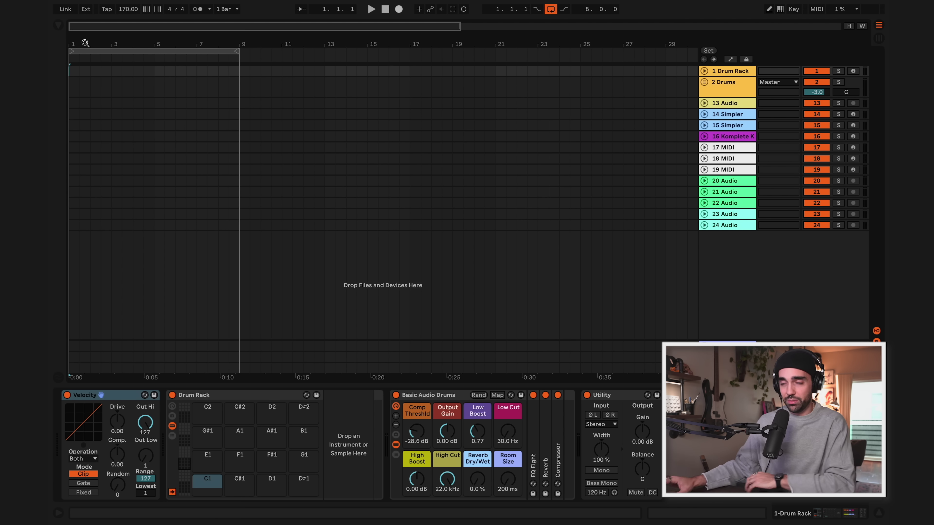
- Examine the preset devices loaded on each top-level track, from 1 Drum Rack down to 24 Audio
{"action": "left_click", "coordinate": [739, 88]}
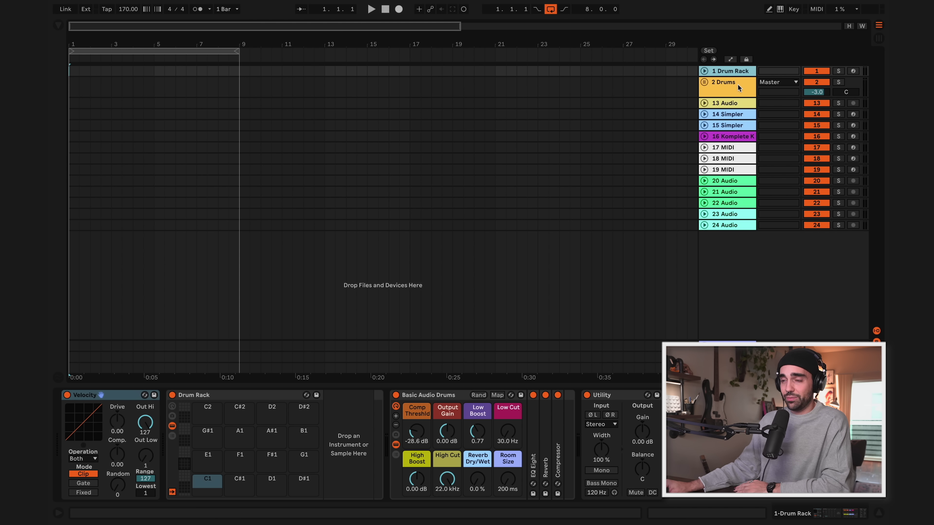
{"action": "left_click", "coordinate": [737, 84]}
{"action": "left_click", "coordinate": [731, 104]}
{"action": "left_click", "coordinate": [730, 114]}
{"action": "left_click", "coordinate": [730, 126]}
{"action": "left_click", "coordinate": [726, 137]}
{"action": "left_click", "coordinate": [725, 148]}
{"action": "left_click", "coordinate": [725, 162]}
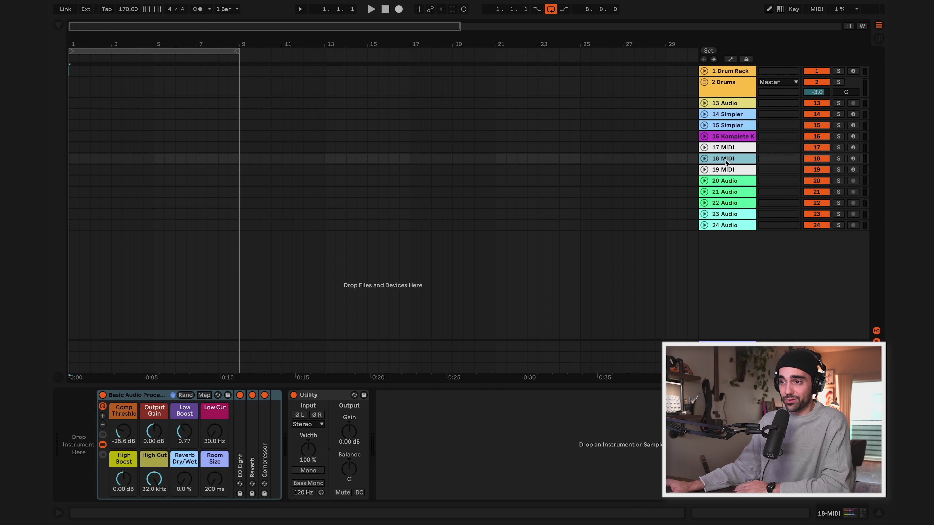
{"action": "left_click", "coordinate": [728, 171]}
{"action": "left_click", "coordinate": [727, 182]}
{"action": "left_click", "coordinate": [727, 193]}
{"action": "left_click", "coordinate": [727, 204]}
{"action": "left_click", "coordinate": [727, 215]}
{"action": "left_click", "coordinate": [726, 227]}
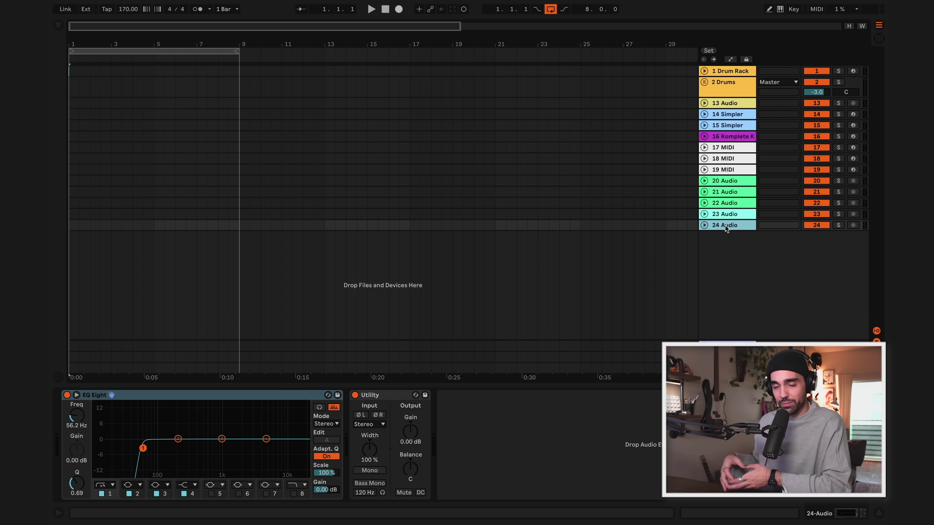
- Unfold the 2 Drums group and inspect the devices on its kick to 7 Audio tracks
{"action": "left_click", "coordinate": [724, 72]}
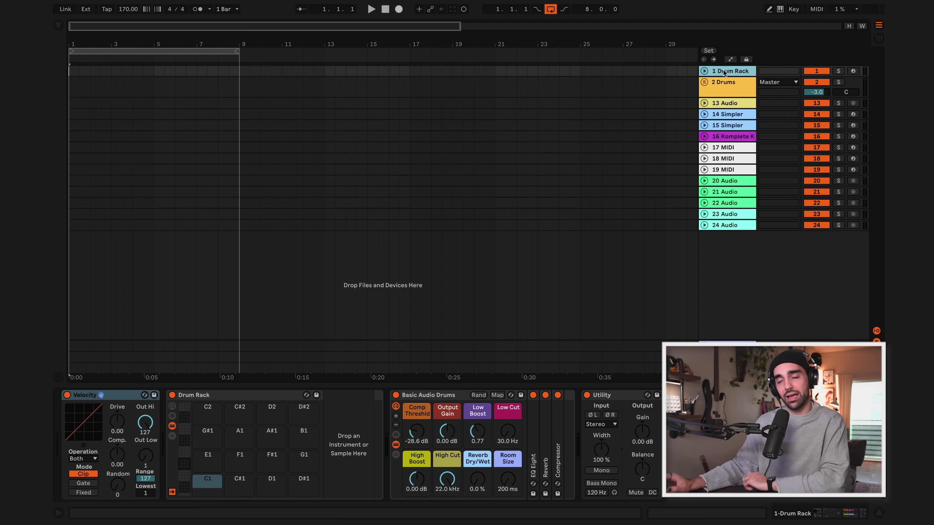
{"action": "left_click", "coordinate": [705, 83]}
{"action": "left_click", "coordinate": [721, 95]}
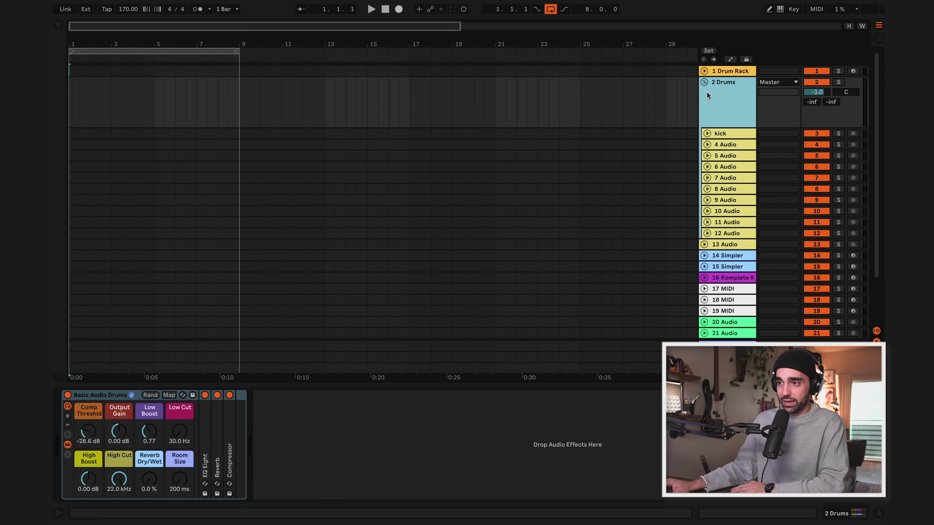
{"action": "left_click", "coordinate": [723, 139]}
{"action": "left_click", "coordinate": [722, 144]}
{"action": "left_click", "coordinate": [724, 155]}
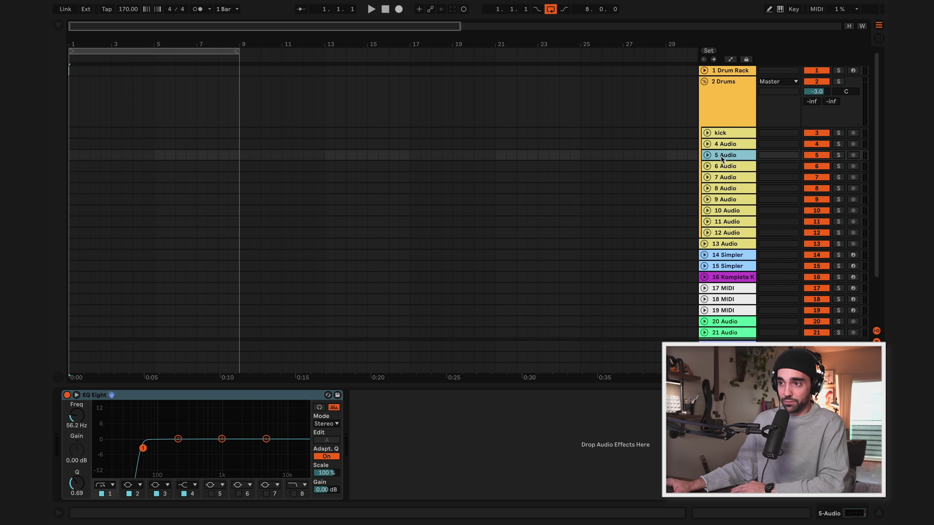
{"action": "left_click", "coordinate": [725, 167]}
{"action": "left_click", "coordinate": [726, 178]}
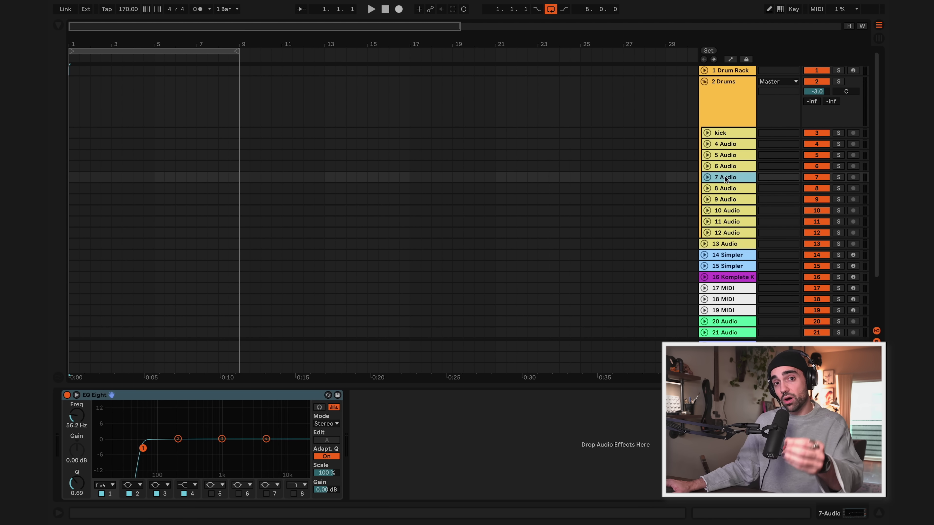
- Fold the 2 Drums group after checking 1 Drum Rack, and briefly unfold 13 Audio to view its settings
{"action": "left_click", "coordinate": [710, 98]}
{"action": "left_click", "coordinate": [719, 70]}
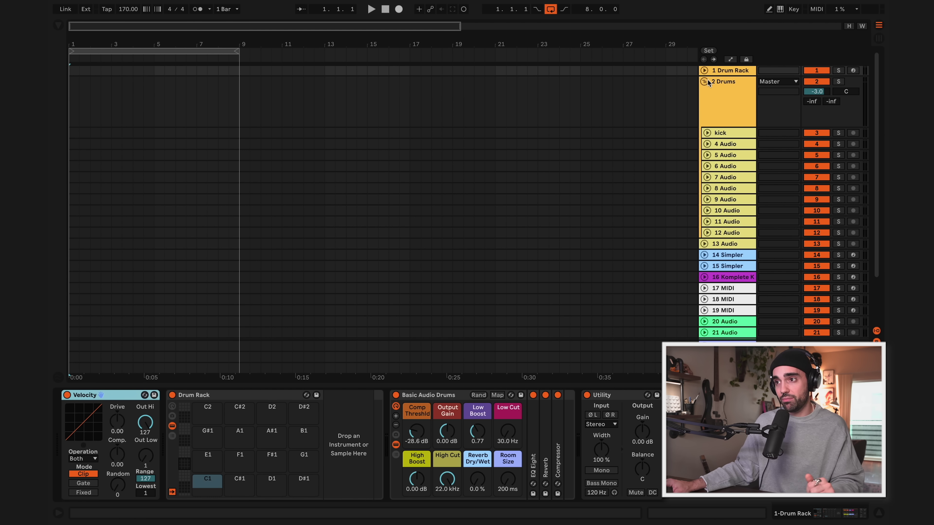
{"action": "left_click", "coordinate": [706, 81]}
{"action": "left_click", "coordinate": [727, 104]}
{"action": "left_click", "coordinate": [725, 117]}
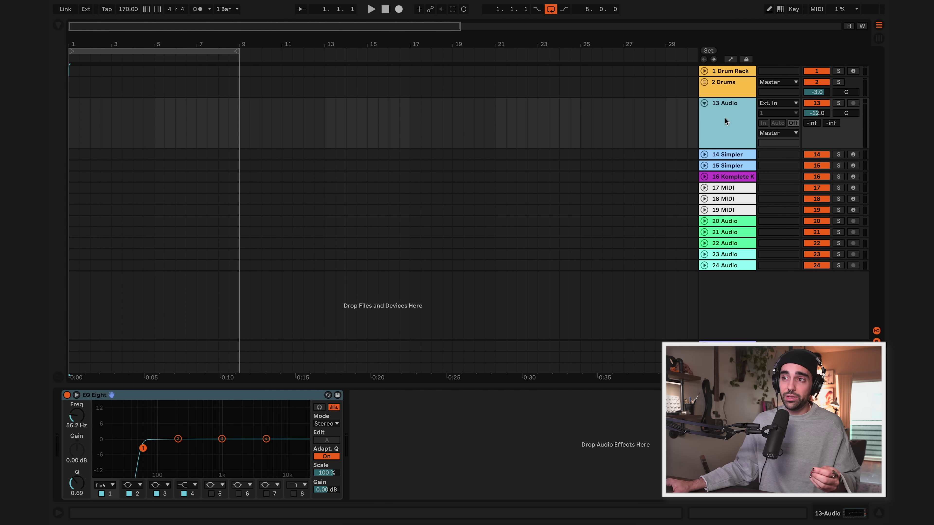
{"action": "left_click", "coordinate": [703, 103]}
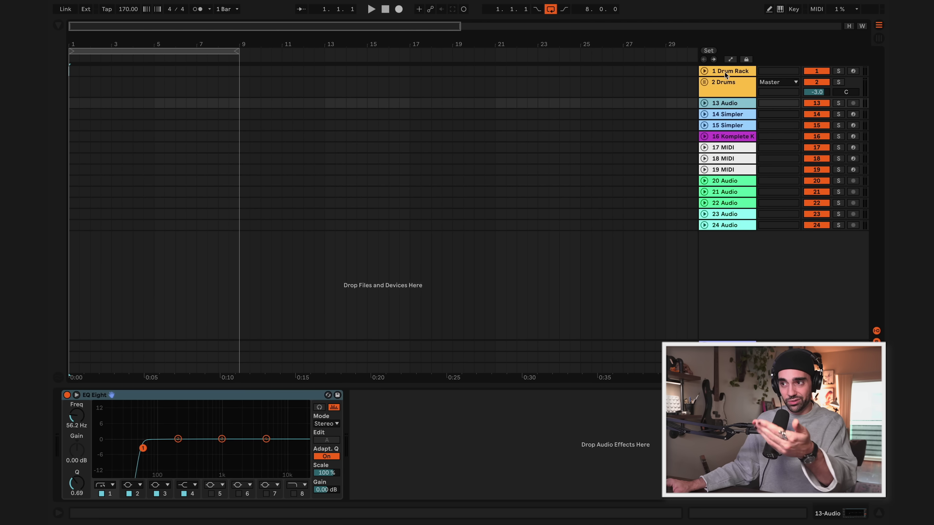
- Inspect the devices on 15 Simpler and 16 Komplete Kontrol, opening and closing the Komplete Kontrol plug-in window
{"action": "left_click", "coordinate": [724, 124]}
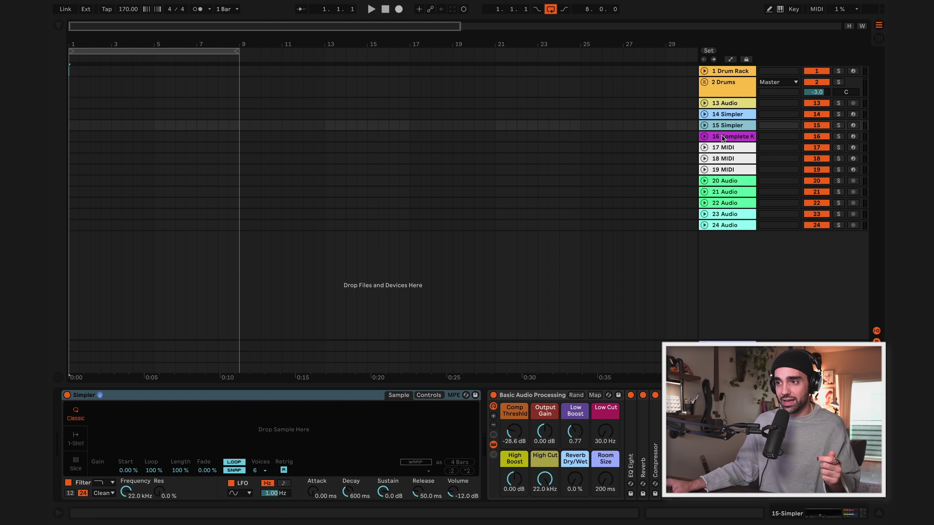
{"action": "left_click", "coordinate": [722, 137]}
{"action": "left_click", "coordinate": [87, 396]}
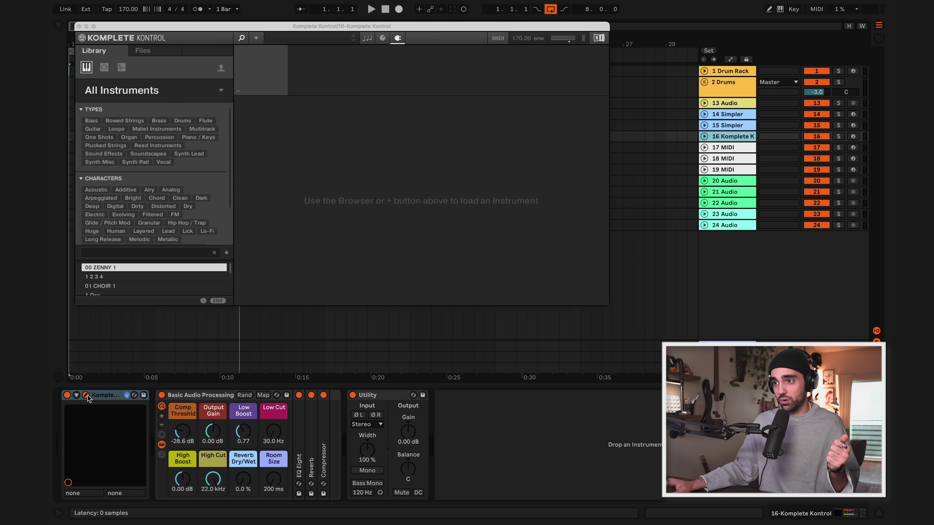
{"action": "left_click", "coordinate": [78, 27]}
- Inspect the device chains on 17 MIDI and on the green 20 to 22 Audio tracks
{"action": "left_click", "coordinate": [746, 147]}
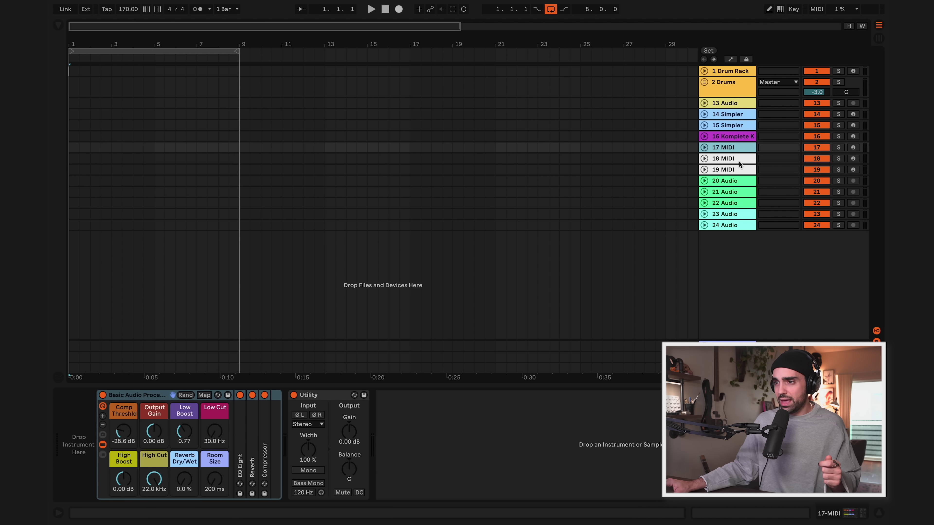
{"action": "left_click", "coordinate": [735, 181]}
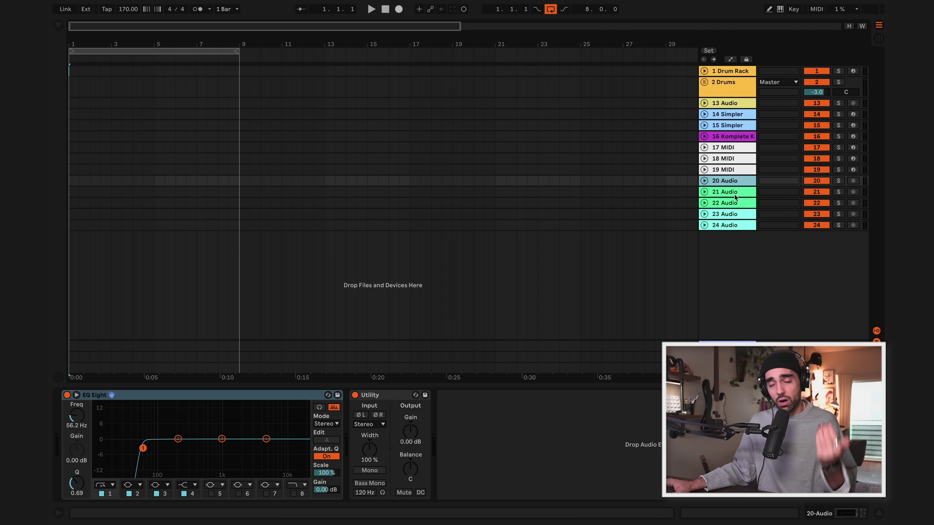
{"action": "left_click", "coordinate": [735, 195]}
{"action": "left_click", "coordinate": [731, 203]}
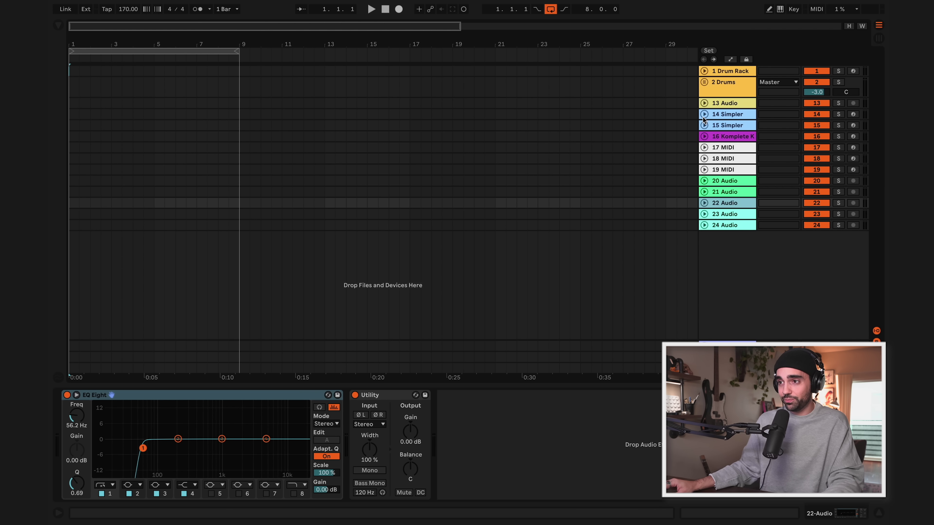
- Unfold the 14 Simpler, 15 Simpler, 16 Komplete Kontrol and 17 MIDI tracks to view their mixer settings
{"action": "left_click", "coordinate": [703, 116]}
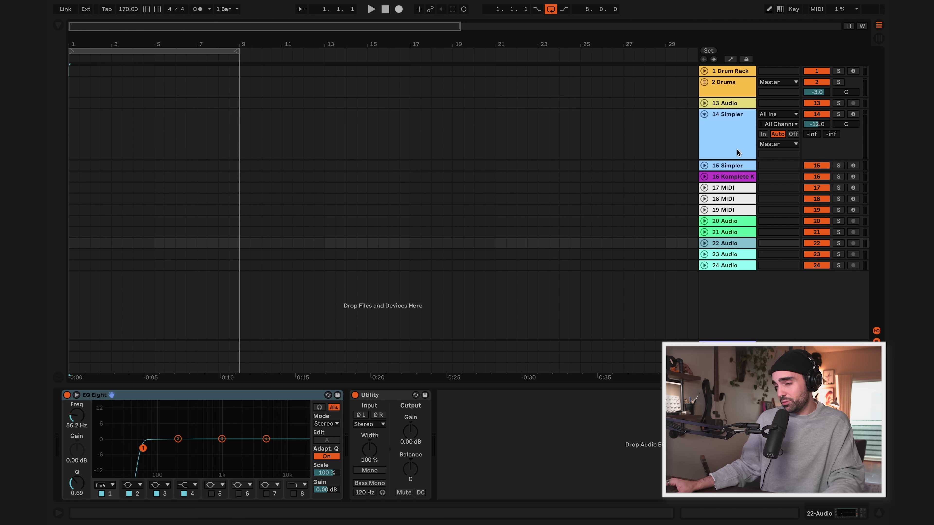
{"action": "left_click", "coordinate": [704, 166]}
{"action": "left_click", "coordinate": [487, 274]}
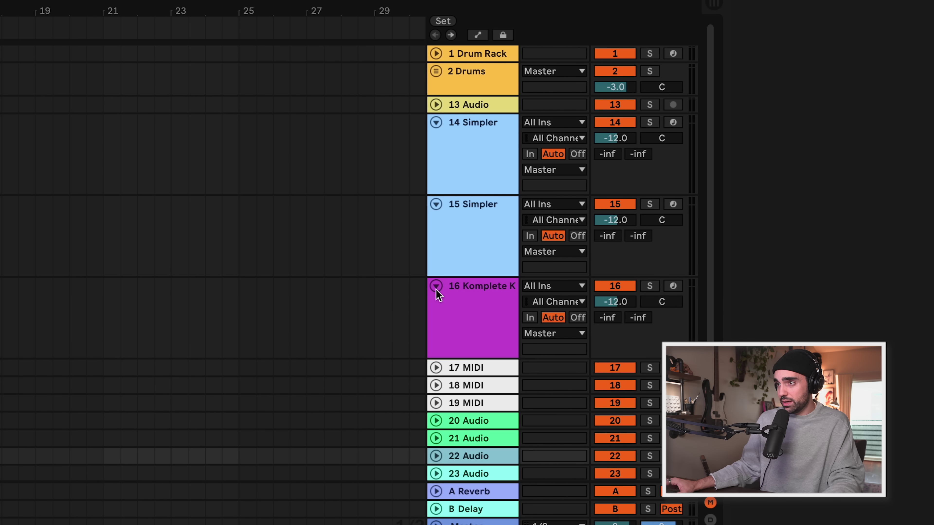
{"action": "scroll", "coordinate": [486, 293], "scroll_direction": "down", "scroll_amount": 1}
{"action": "left_click", "coordinate": [488, 339]}
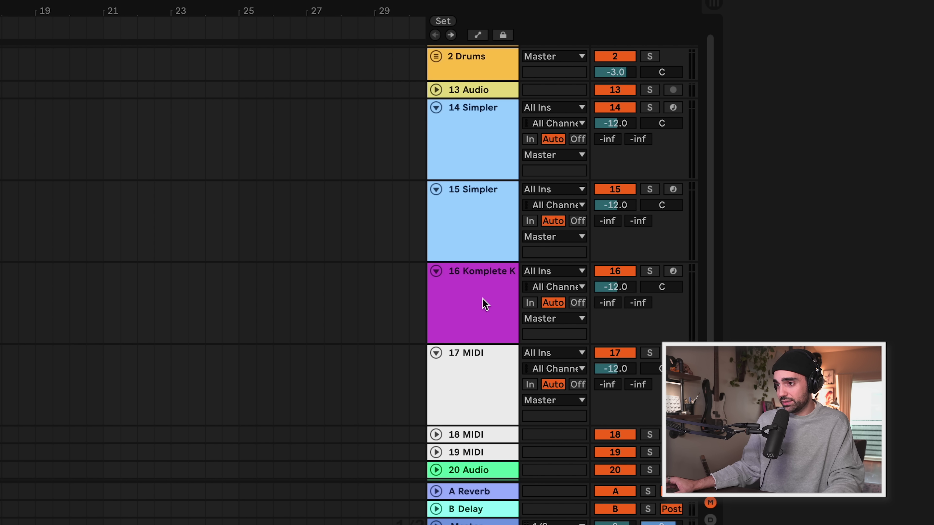
- Compare the preset track volumes in the Arrangement with the volume faders in Session View
{"action": "left_click", "coordinate": [629, 287]}
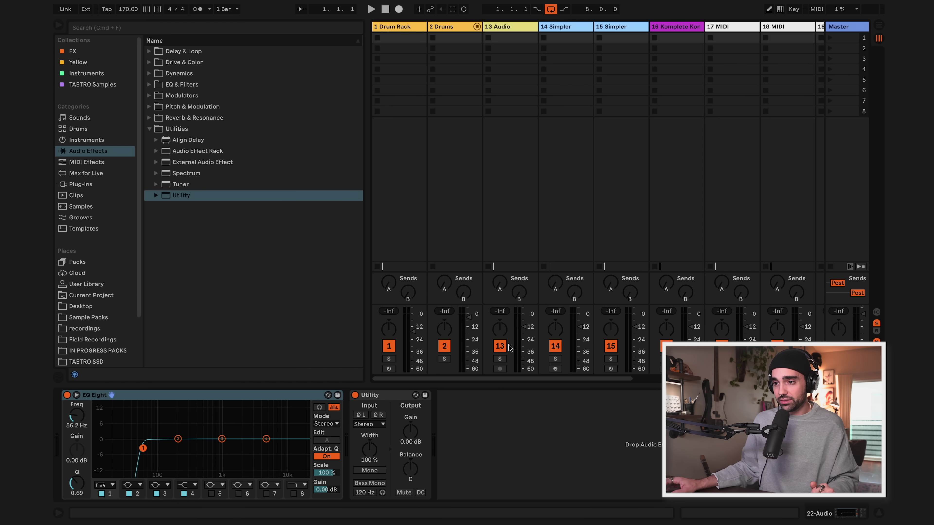
{"action": "left_click_drag", "start_coordinate": [582, 327], "coordinate": [583, 317]}
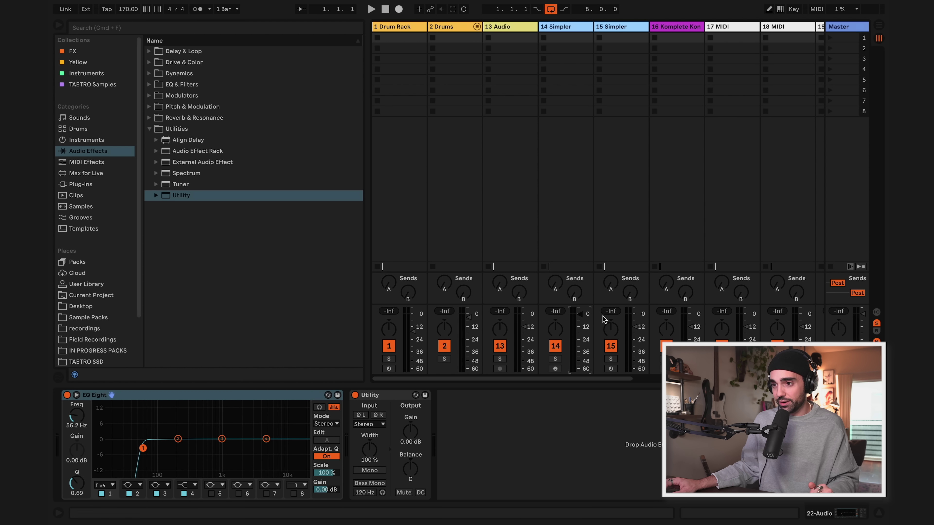
{"action": "left_click_drag", "start_coordinate": [690, 326], "coordinate": [693, 317]}
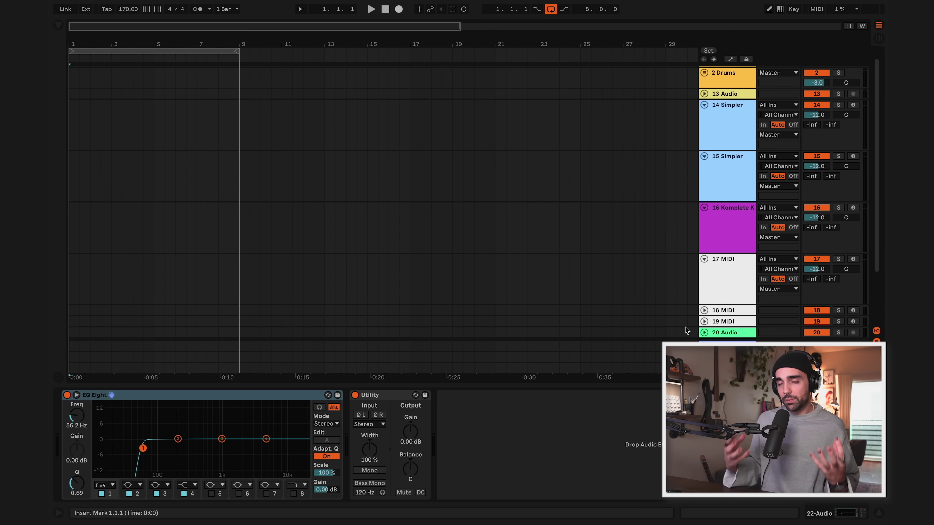
- Fold the 14 Simpler, 15 Simpler, 16 Komplete Kontrol and 17 MIDI tracks in the Arrangement
{"action": "scroll", "coordinate": [687, 162], "scroll_direction": "up", "scroll_amount": 1}
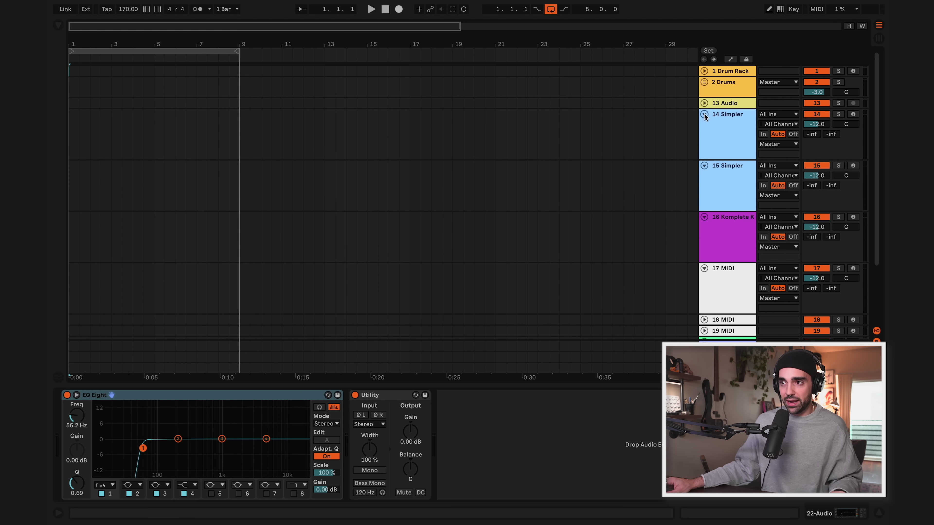
{"action": "left_click", "coordinate": [705, 114]}
{"action": "left_click", "coordinate": [704, 125]}
{"action": "left_click", "coordinate": [705, 136]}
{"action": "left_click", "coordinate": [704, 147]}
{"action": "left_click", "coordinate": [705, 158]}
{"action": "left_click", "coordinate": [705, 158]}
- Review the device chains on 15 Simpler, 16 Komplete Kontrol, the 2 Drums group and 1 Drum Rack
{"action": "left_click", "coordinate": [724, 127]}
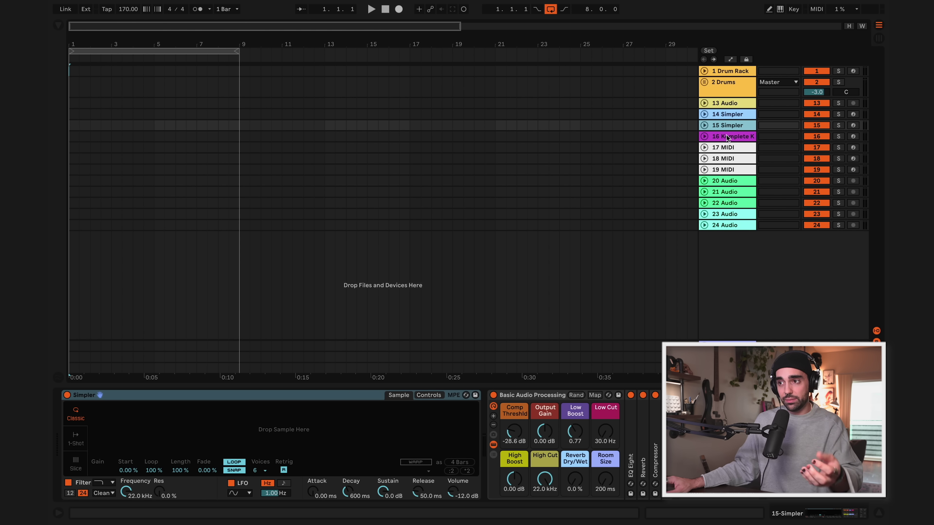
{"action": "left_click", "coordinate": [727, 135]}
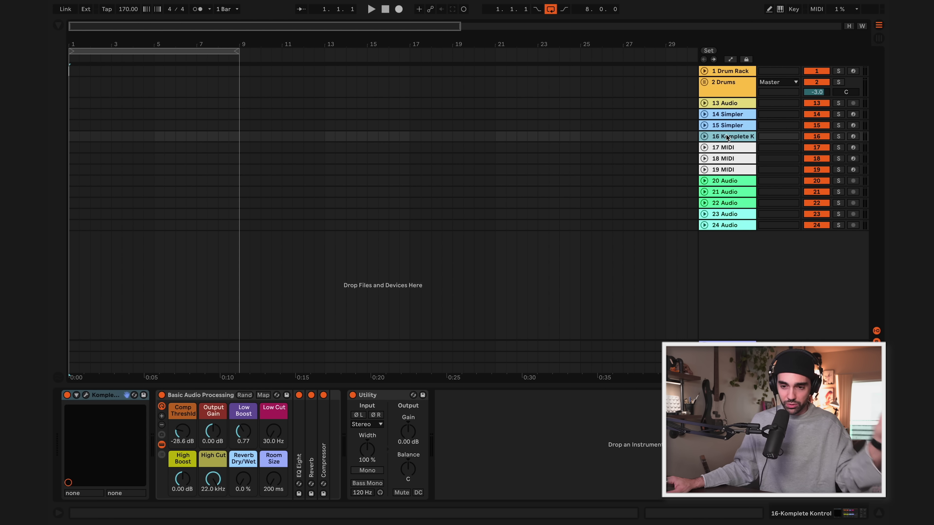
{"action": "left_click", "coordinate": [724, 92]}
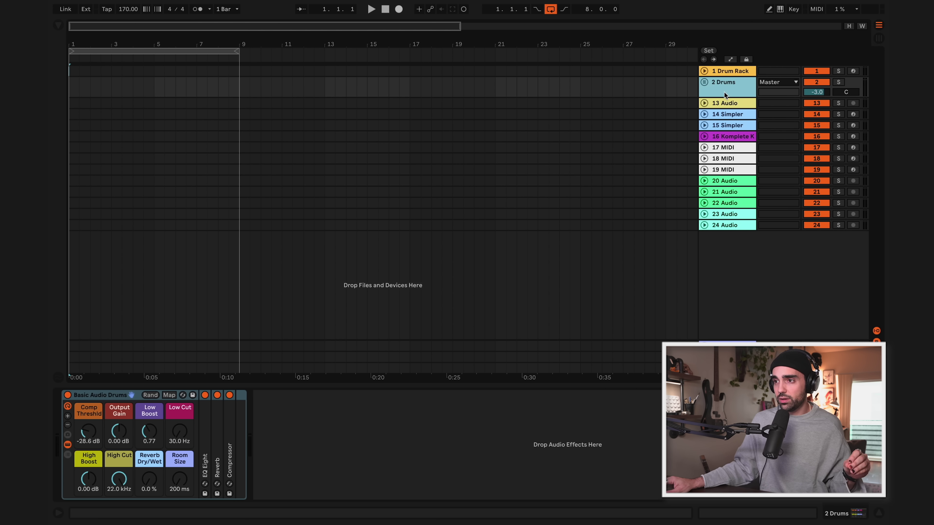
{"action": "left_click", "coordinate": [725, 71]}
{"action": "left_click", "coordinate": [720, 91]}
- Unfold and refold the 2 Drums group and the 18 MIDI track to check their contents and volume
{"action": "left_click", "coordinate": [705, 83]}
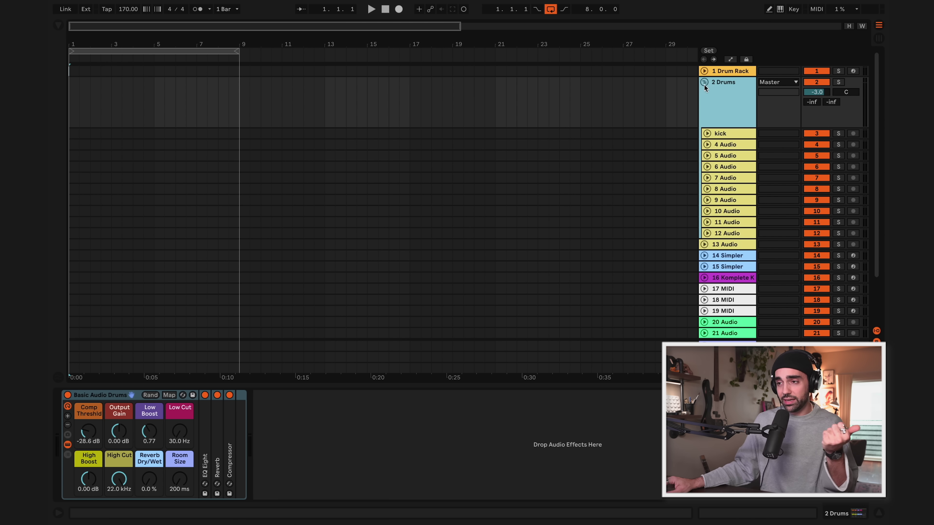
{"action": "left_click", "coordinate": [705, 82]}
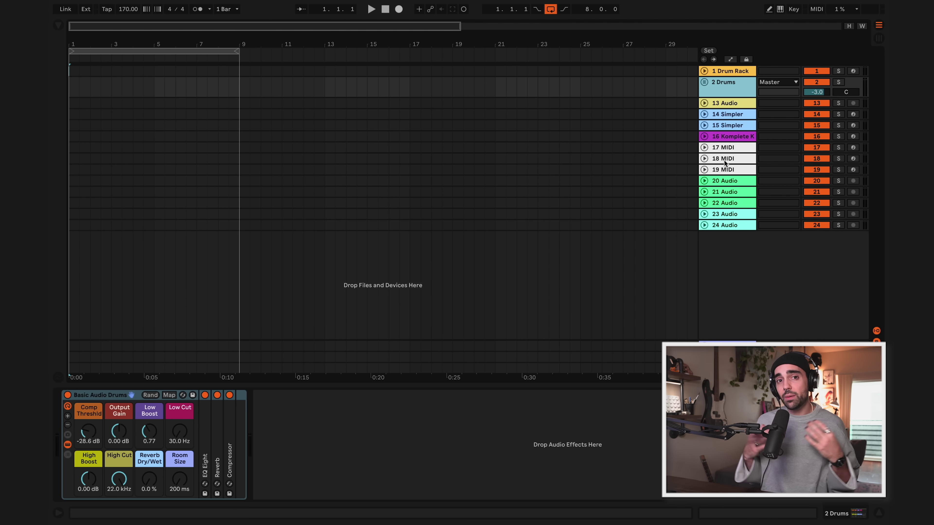
{"action": "left_click", "coordinate": [705, 158]}
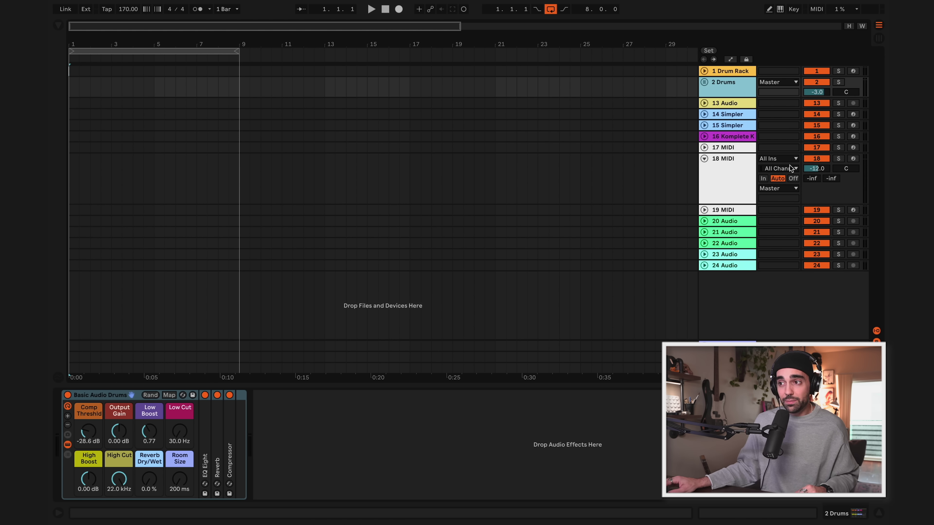
{"action": "left_click", "coordinate": [704, 159]}
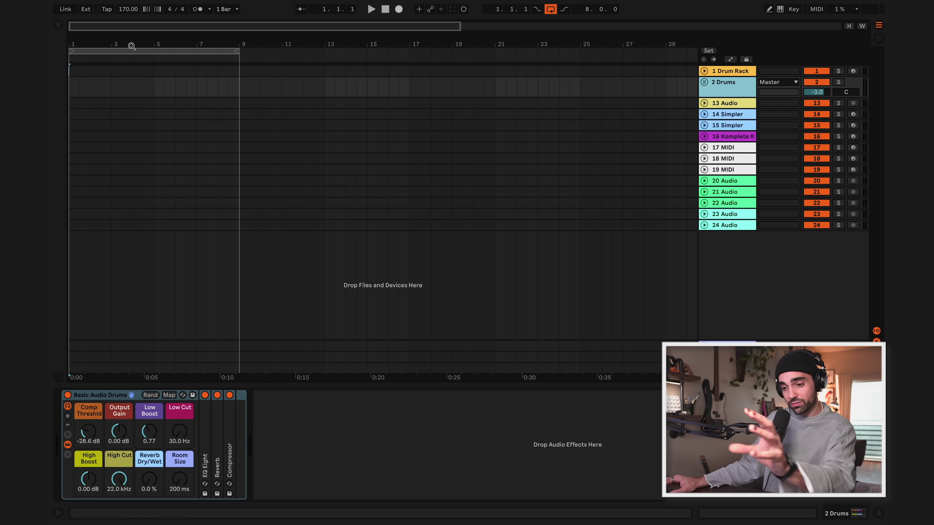
- View the template in Session View with the browser shown, and return to the Arrangement with the browser hidden
{"action": "key", "text": "Tab"}
{"action": "key", "text": "super+alt+b"}
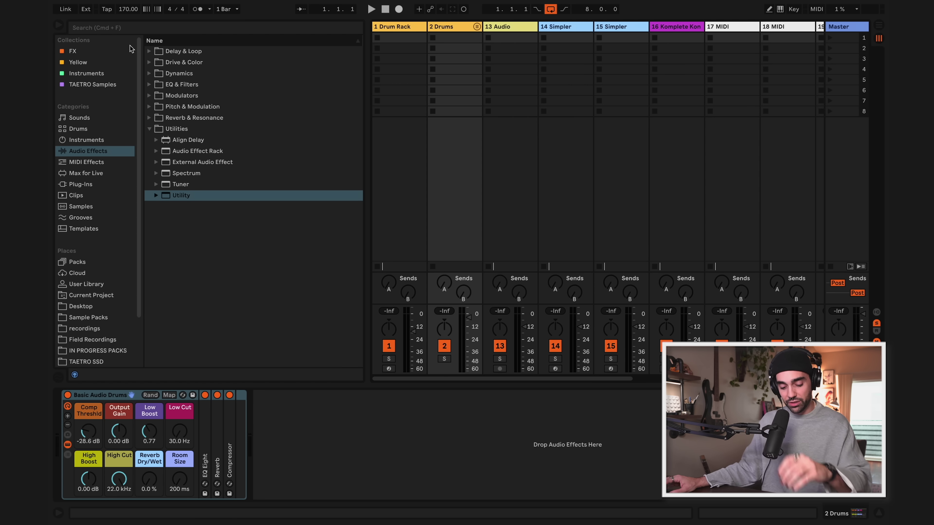
{"action": "key", "text": "Tab"}
{"action": "key", "text": "super+alt+b"}
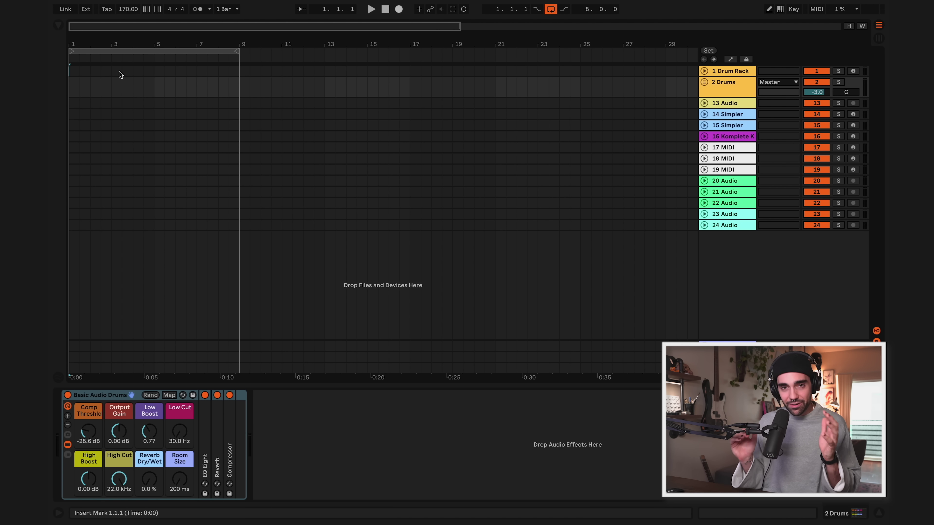
- Examine the commands for saving the Live Set as a template or as the default set, without choosing one
{"action": "key", "text": "ctrl+super+f"}
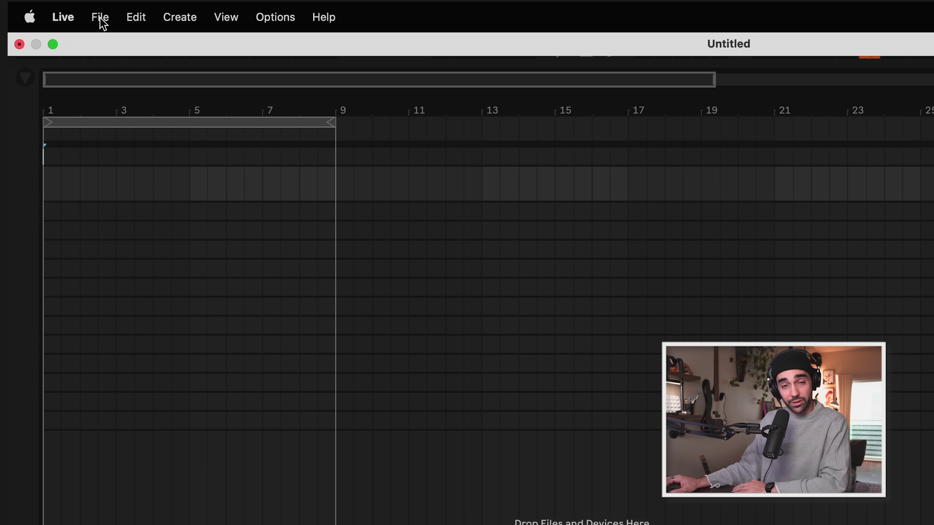
{"action": "left_click", "coordinate": [100, 18]}
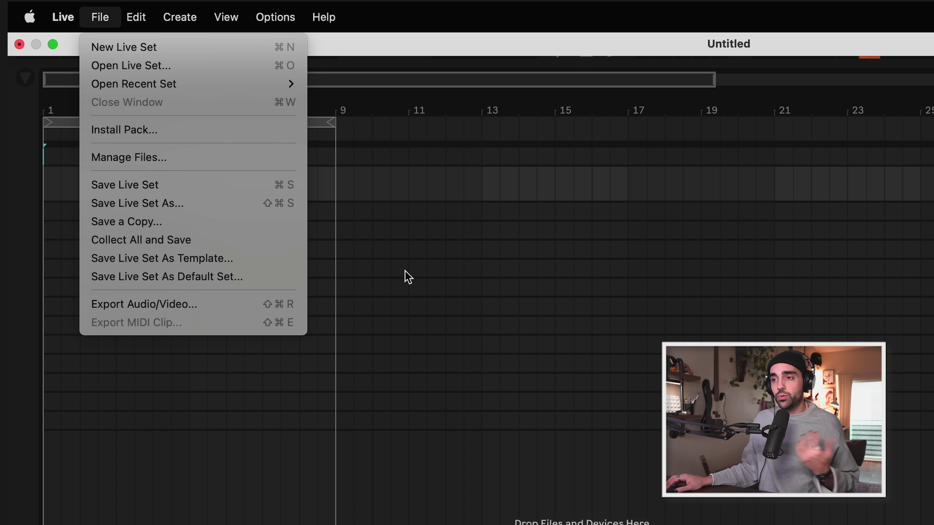
{"action": "left_click", "coordinate": [406, 277]}
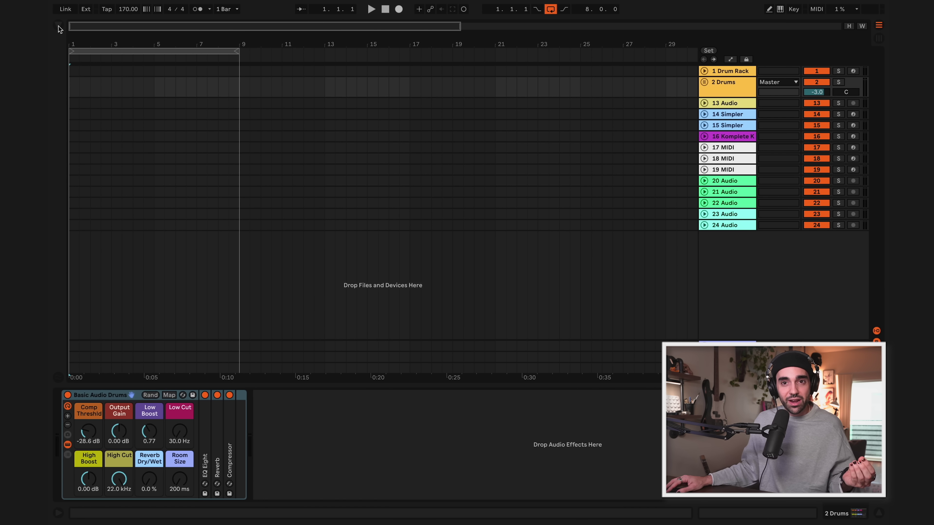
- Show the browser beside the Arrangement
{"action": "left_click", "coordinate": [59, 27]}
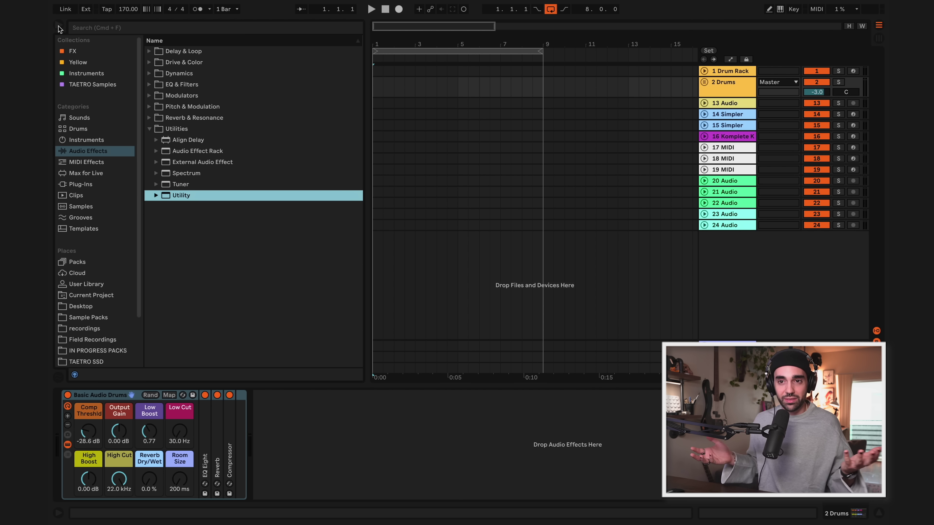
- Browse the Templates category for the saved default sets, selecting the TAETRO DEFAULT.als and TAETRO DEFAULT 0327.als entries
{"action": "left_click", "coordinate": [83, 229]}
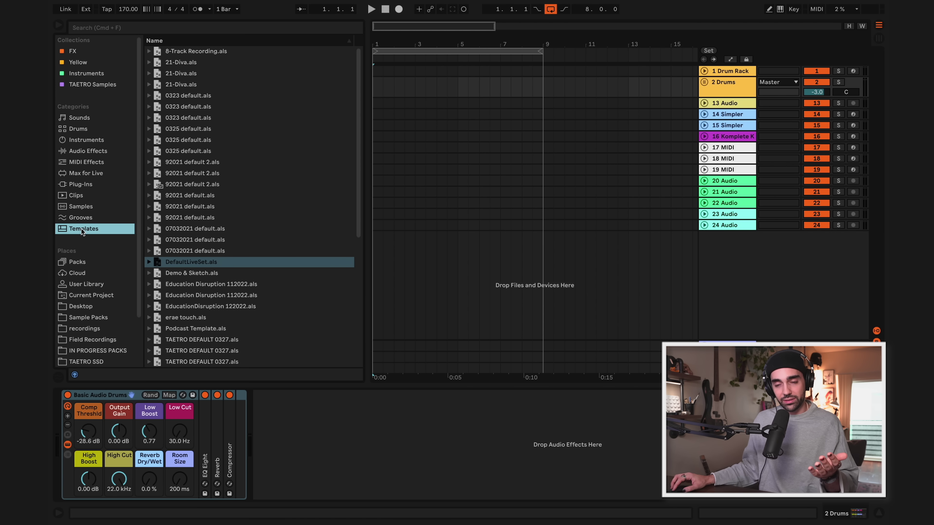
{"action": "scroll", "coordinate": [188, 217], "scroll_direction": "down", "scroll_amount": 3}
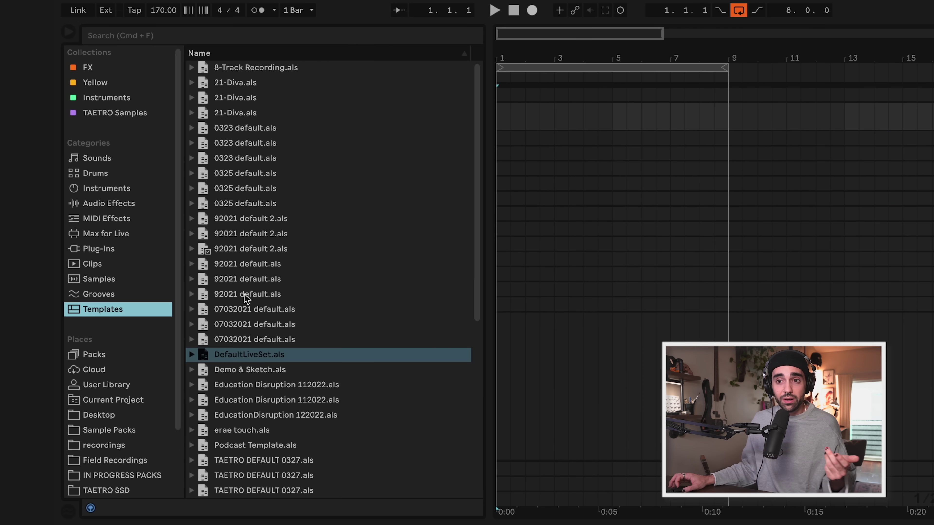
{"action": "scroll", "coordinate": [244, 293], "scroll_direction": "down", "scroll_amount": 3}
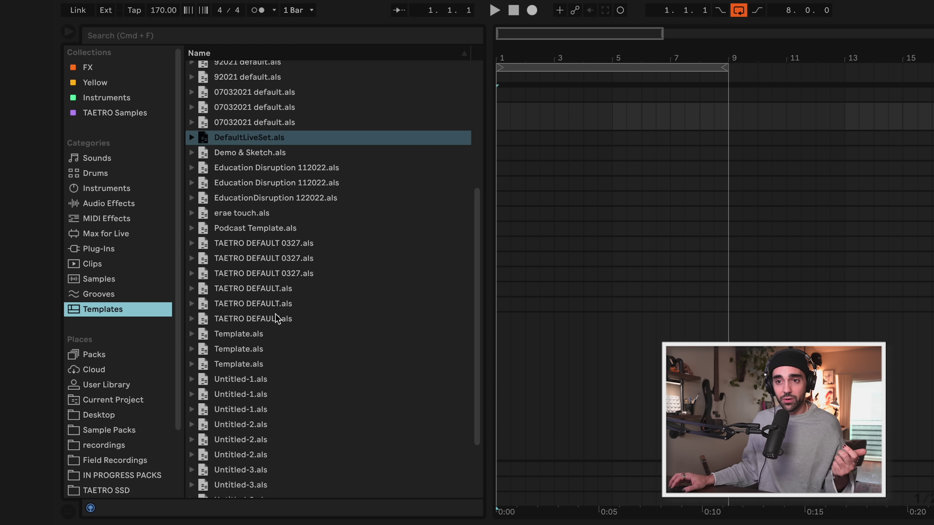
{"action": "left_click", "coordinate": [277, 318]}
{"action": "left_click", "coordinate": [273, 301]}
{"action": "left_click", "coordinate": [272, 291]}
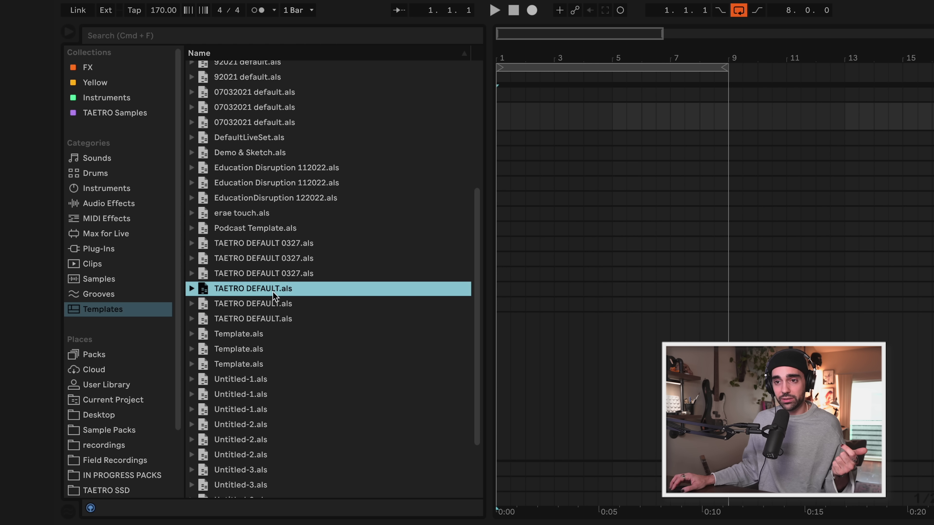
{"action": "left_click", "coordinate": [270, 274]}
{"action": "left_click", "coordinate": [272, 259]}
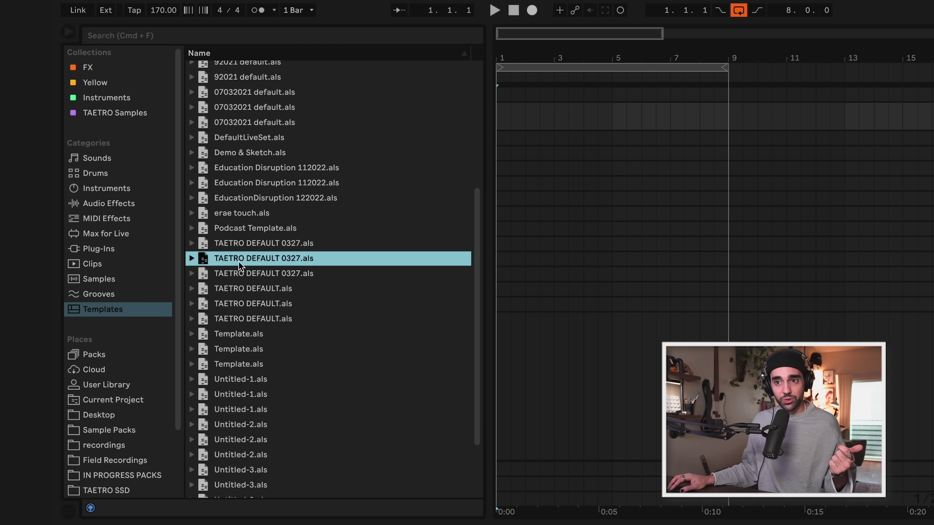
{"action": "scroll", "coordinate": [235, 296], "scroll_direction": "down", "scroll_amount": 2}
{"action": "scroll", "coordinate": [237, 296], "scroll_direction": "down", "scroll_amount": 1}
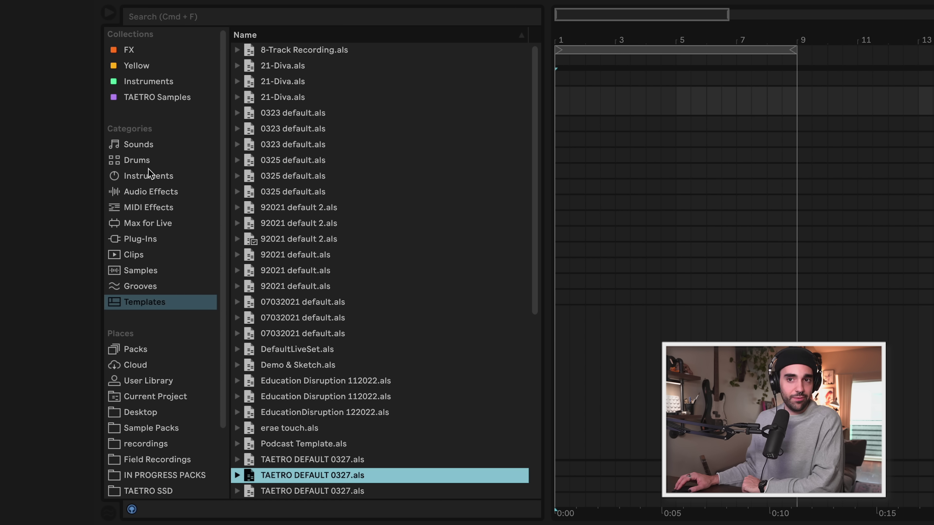
- Look through the Instruments, Drums, Audio Effects and MIDI Effects categories in the browser
{"action": "left_click", "coordinate": [158, 177]}
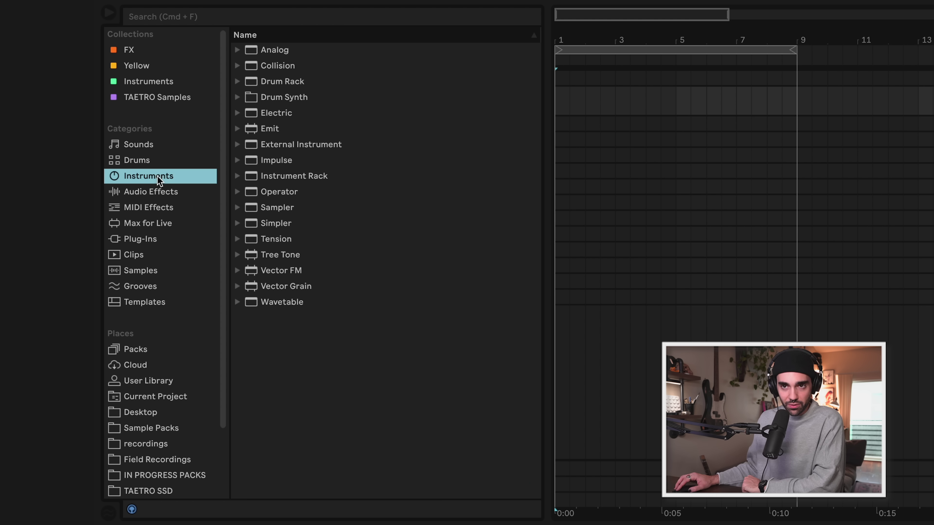
{"action": "left_click", "coordinate": [146, 162]}
{"action": "left_click", "coordinate": [166, 194]}
{"action": "left_click", "coordinate": [167, 209]}
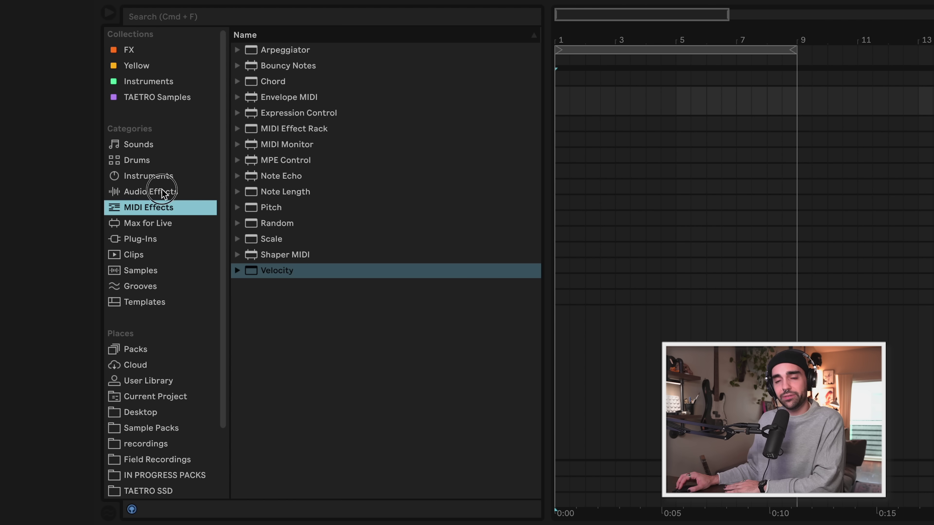
{"action": "left_click", "coordinate": [158, 177]}
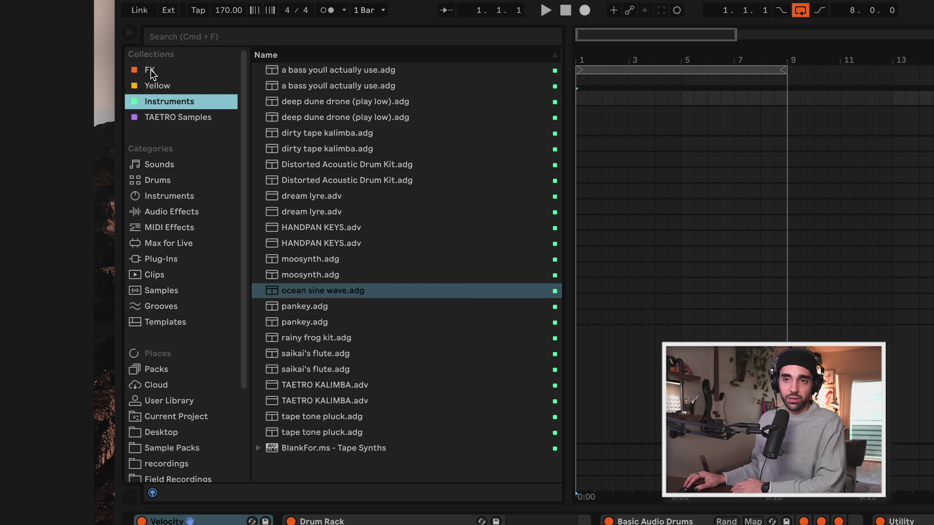
- Look through the colour collections and load ocean sine wave.adg from the Instruments collection onto the 17 MIDI track
{"action": "left_click", "coordinate": [149, 71]}
{"action": "left_click", "coordinate": [159, 92]}
{"action": "left_click", "coordinate": [176, 98]}
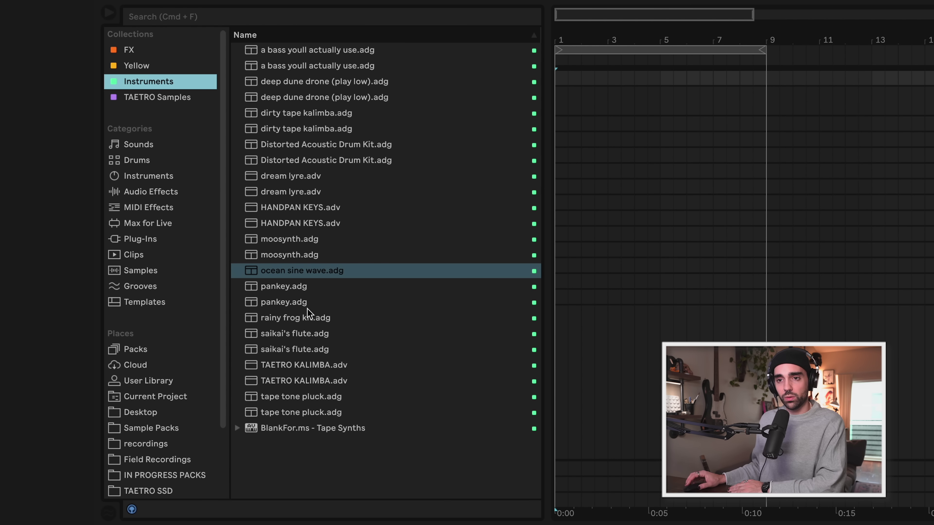
{"action": "left_click", "coordinate": [253, 274]}
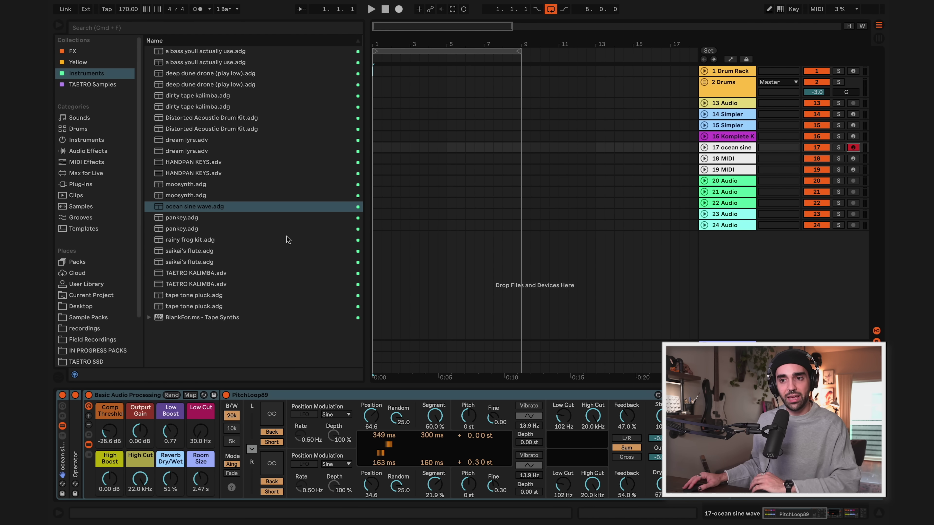
- Load saikai's flute.adg from the Instruments collection onto the 18 MIDI track and close its plug-in windows
{"action": "left_click_drag", "start_coordinate": [183, 262], "coordinate": [857, 161]}
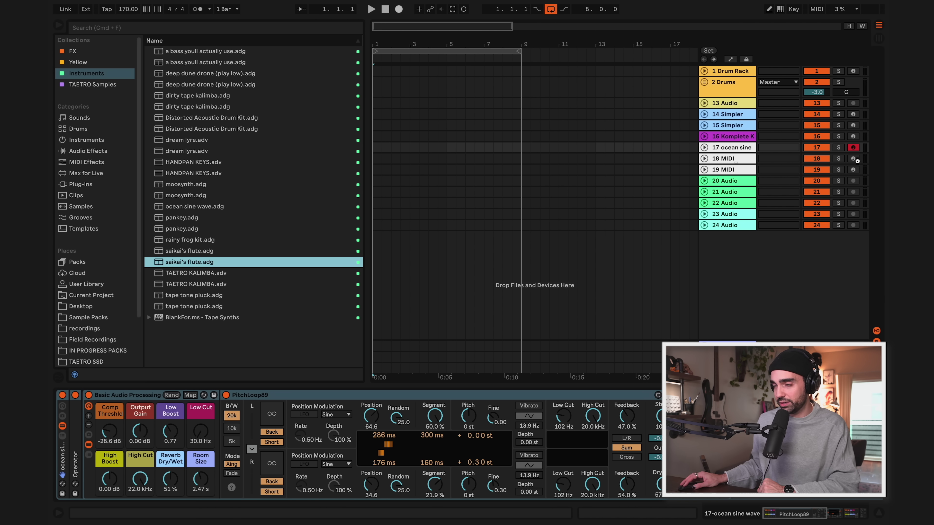
{"action": "key", "text": "super+alt+p"}
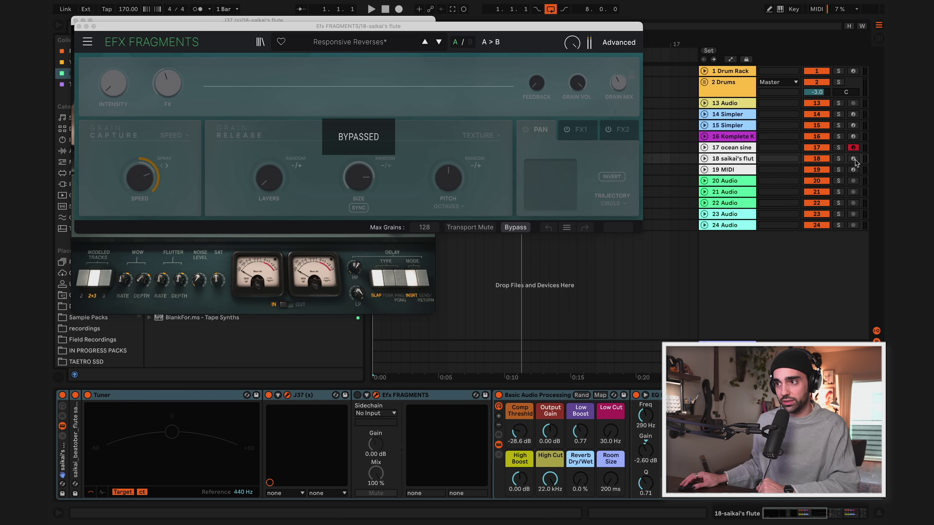
{"action": "left_click", "coordinate": [77, 26]}
{"action": "left_click", "coordinate": [75, 21]}
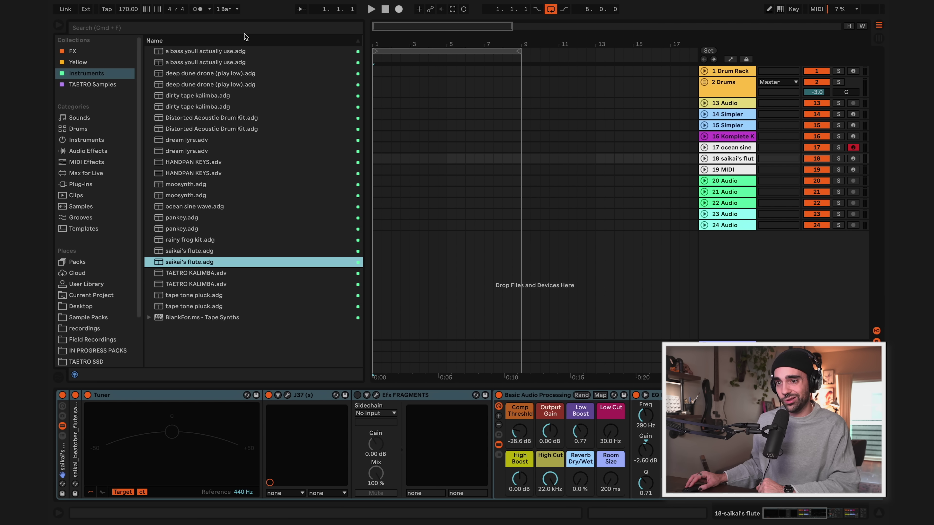
- Arm the 18 saikai's flute track and set its rack's Reverb Dry/Wet to 27 % and Room Size to 588 ms
{"action": "left_click", "coordinate": [854, 158]}
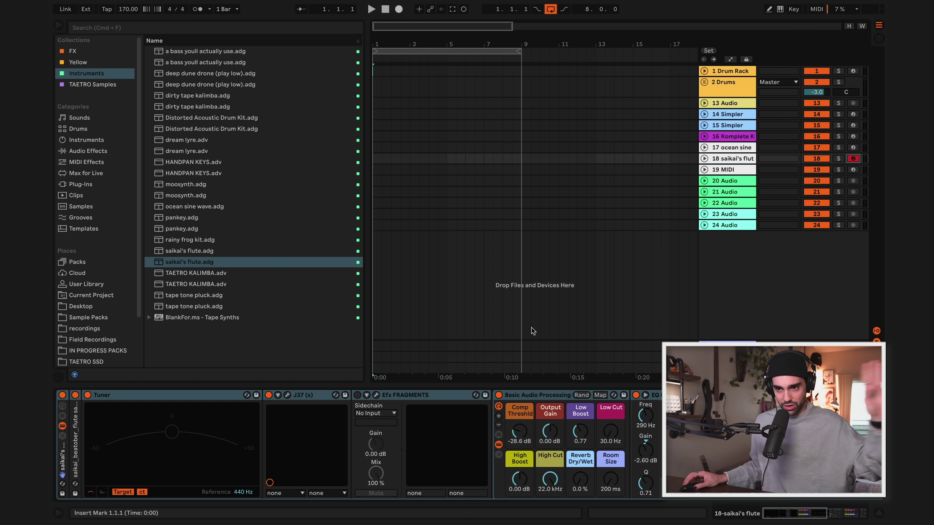
{"action": "left_click_drag", "start_coordinate": [607, 491], "coordinate": [605, 485]}
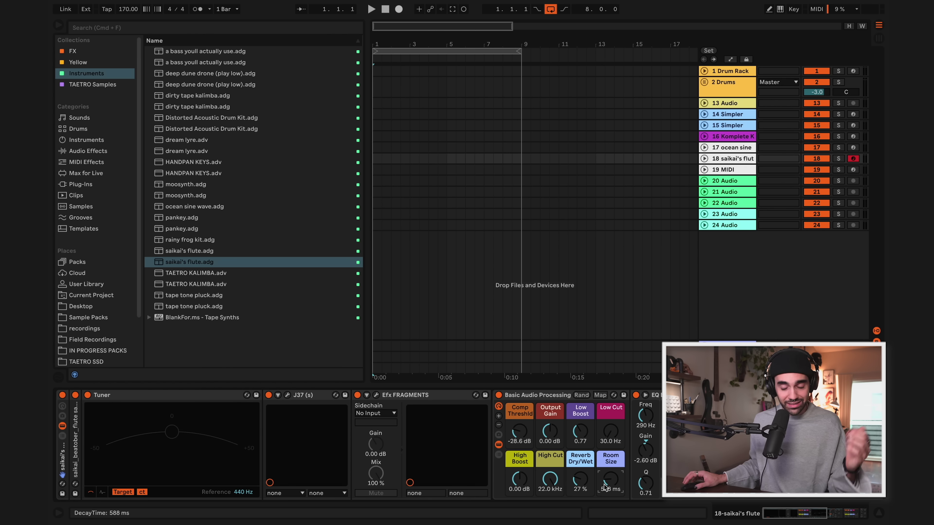
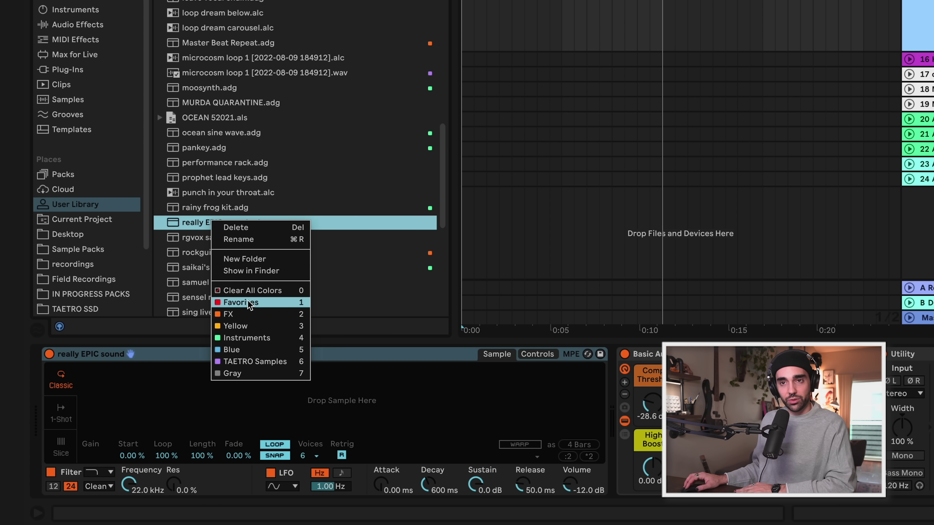
- Tag really EPIC sound.adv with the green Instruments colour and select it in the Instruments collection
{"action": "left_click", "coordinate": [247, 338]}
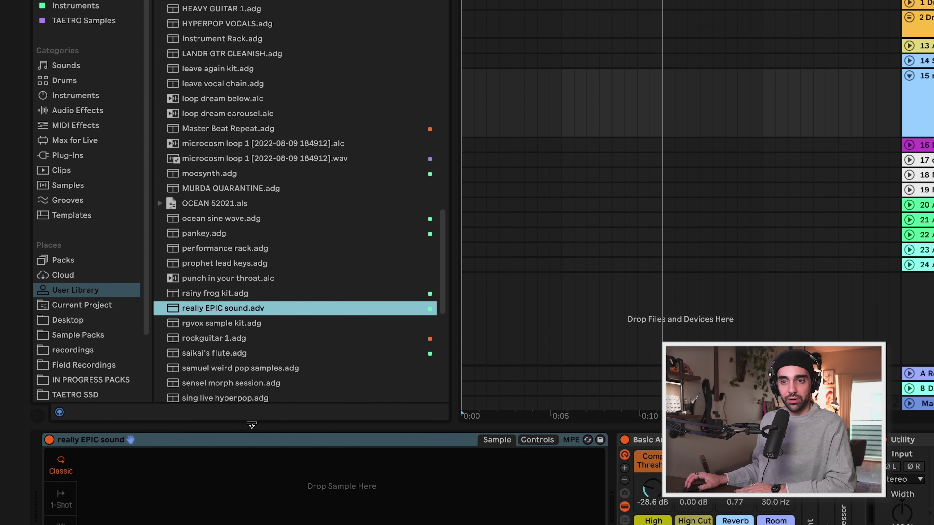
{"action": "left_click", "coordinate": [75, 81]}
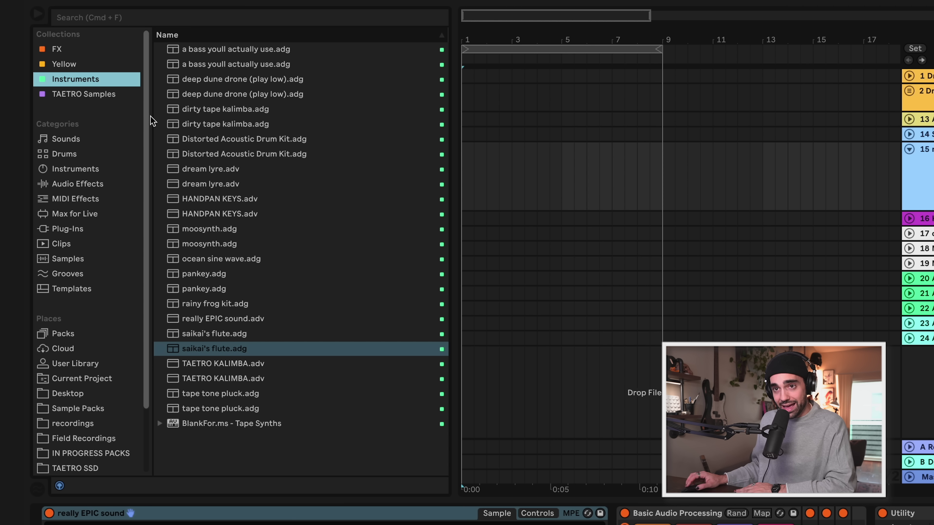
{"action": "left_click", "coordinate": [230, 319]}
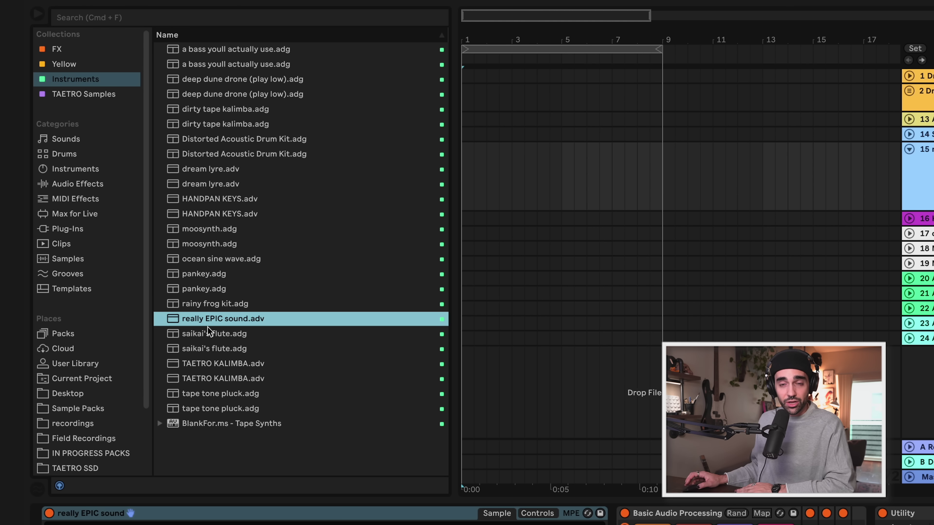
- Examine the RC-20 Retro Color and Vocal Bender (s) plug-ins in the Yellow collection
{"action": "left_click", "coordinate": [67, 67]}
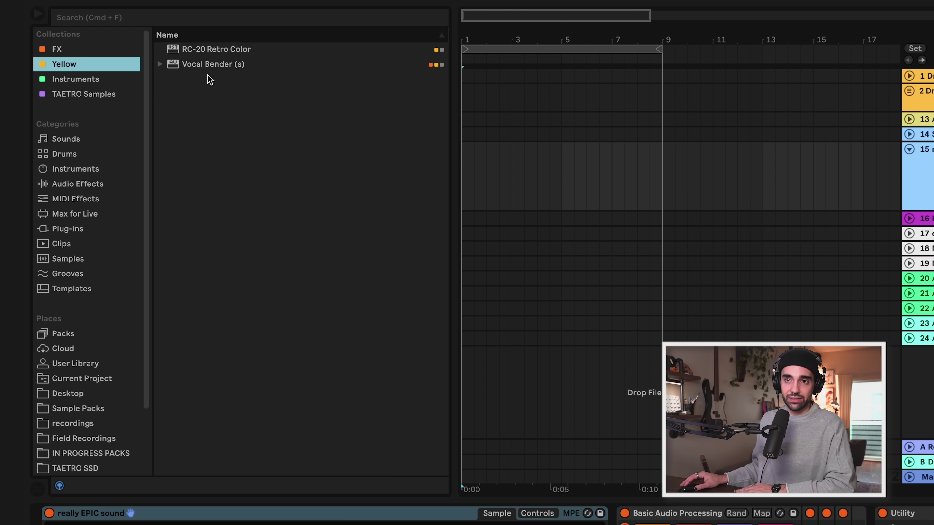
{"action": "left_click", "coordinate": [210, 65]}
{"action": "left_click", "coordinate": [205, 50]}
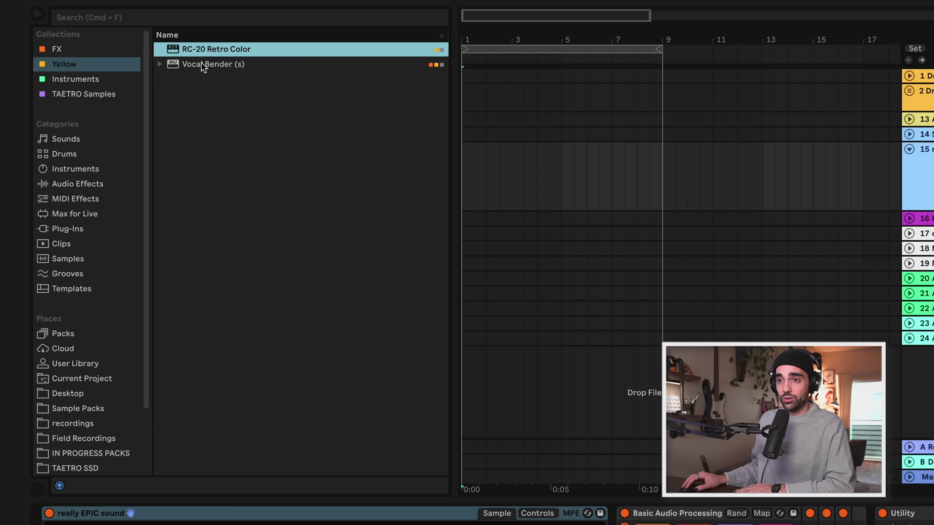
{"action": "left_click", "coordinate": [204, 68]}
{"action": "left_click", "coordinate": [202, 50]}
{"action": "left_click", "coordinate": [207, 66]}
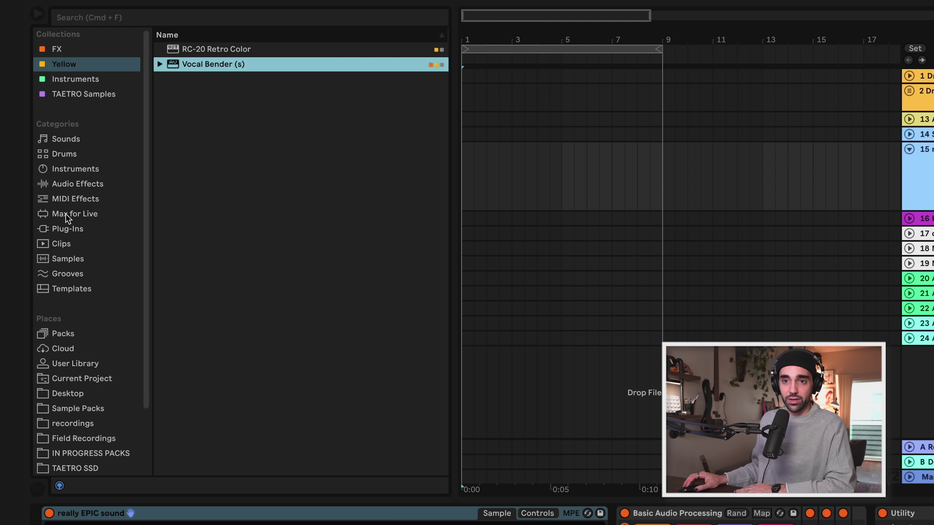
- Browse the AUv2 plug-ins by manufacturer, unfolding the Native Instruments and XLN Audio folders
{"action": "left_click", "coordinate": [65, 229]}
{"action": "left_click", "coordinate": [161, 51]}
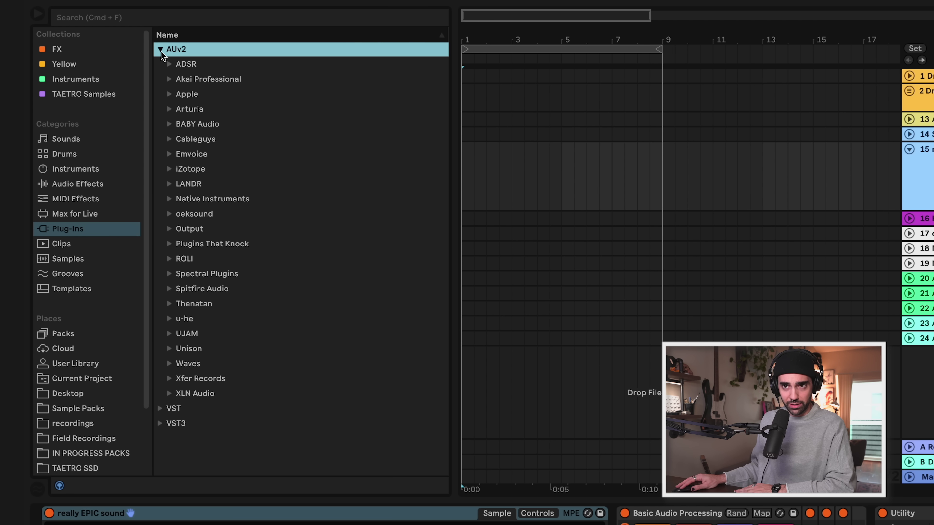
{"action": "left_click", "coordinate": [169, 139]}
{"action": "left_click", "coordinate": [181, 212]}
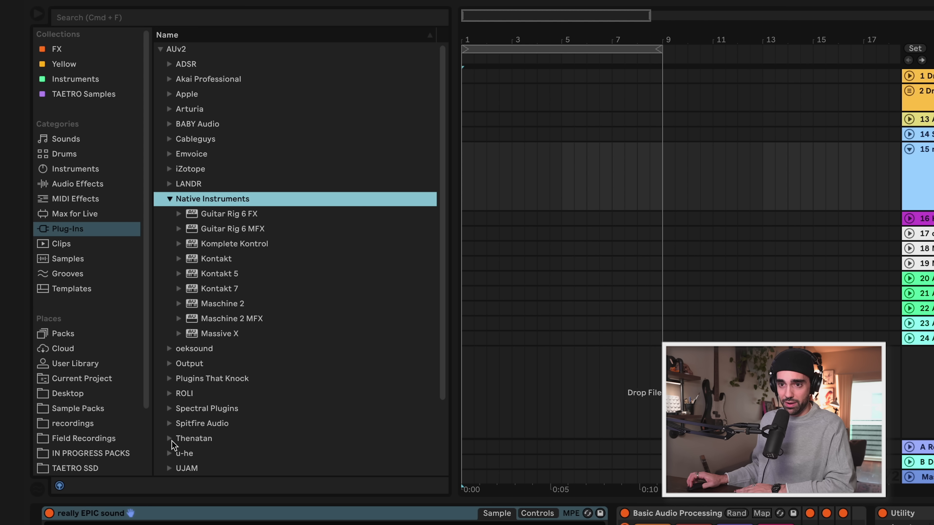
{"action": "left_click", "coordinate": [172, 439]}
{"action": "left_click", "coordinate": [169, 424]}
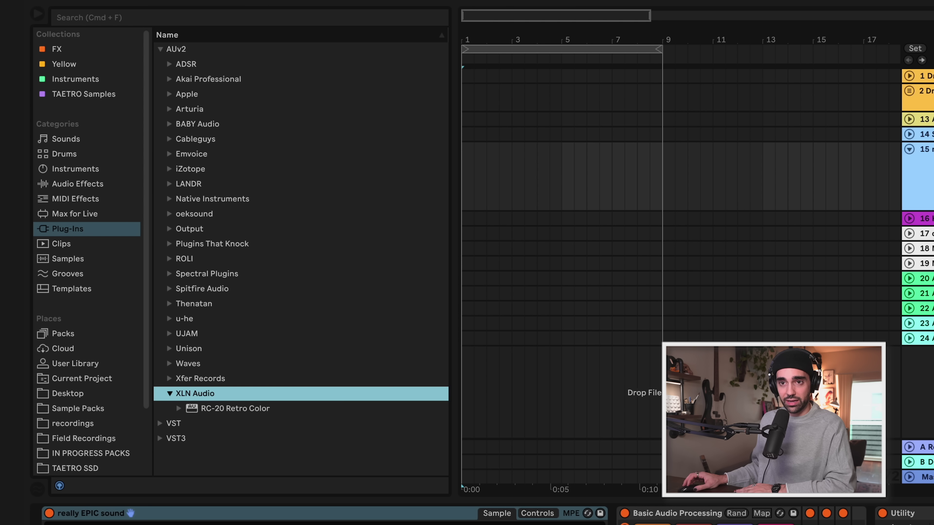
- Load beat sketches master j37.adg from the FX collection onto the Master track and close the J37 plug-in window
{"action": "left_click", "coordinate": [57, 49]}
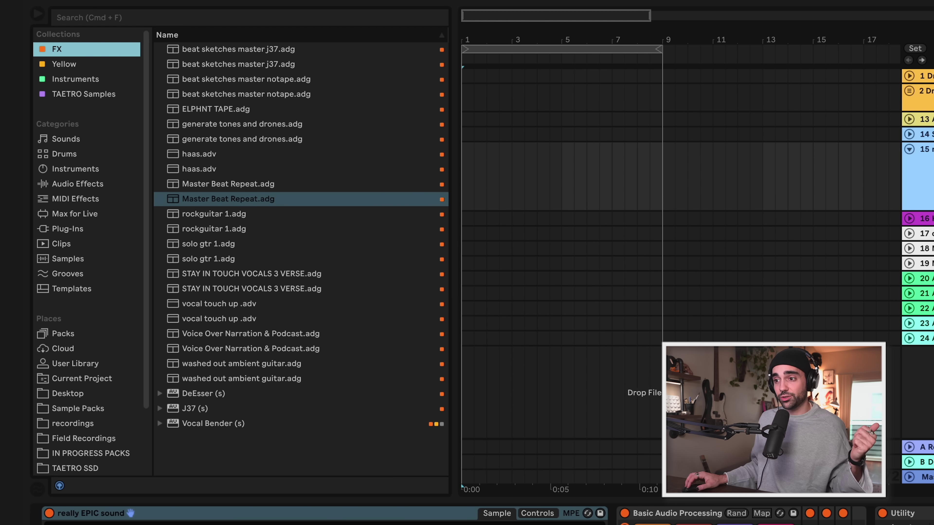
{"action": "left_click", "coordinate": [517, 282]}
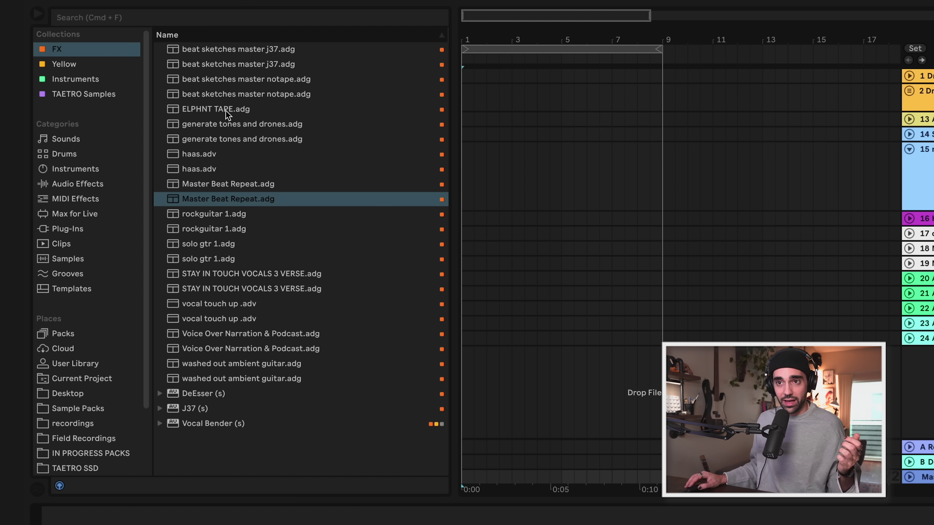
{"action": "left_click_drag", "start_coordinate": [206, 66], "coordinate": [456, 349]}
{"action": "left_click_drag", "start_coordinate": [416, 313], "coordinate": [447, 524]}
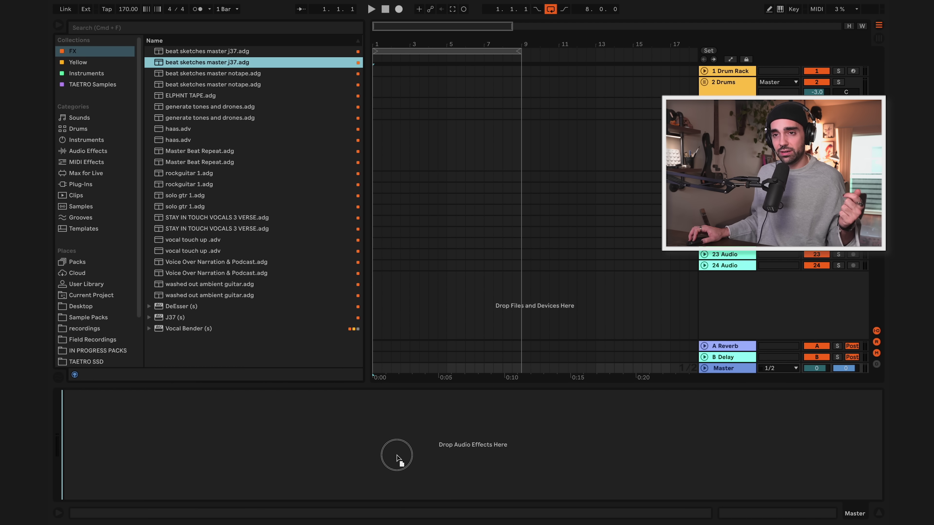
{"action": "left_click_drag", "start_coordinate": [396, 455], "coordinate": [396, 453]}
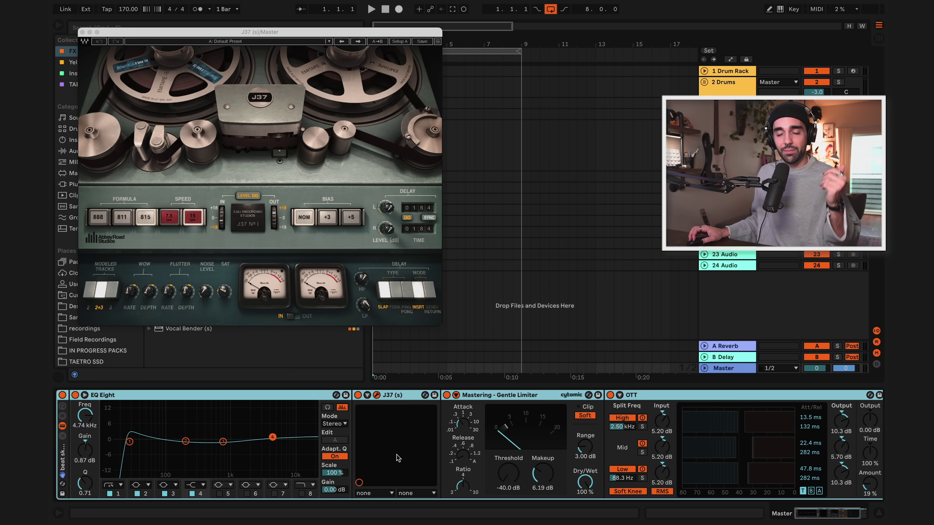
{"action": "left_click", "coordinate": [293, 395]}
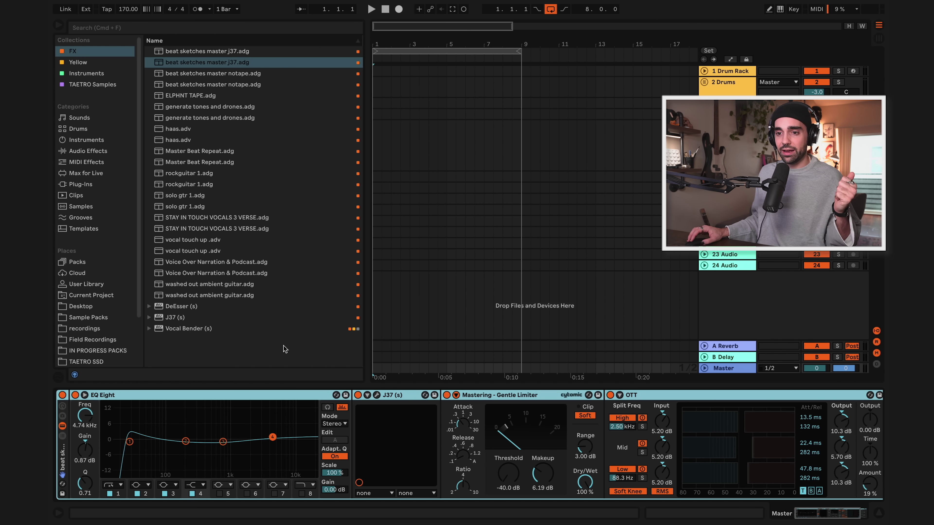
{"action": "double_click", "coordinate": [293, 395]}
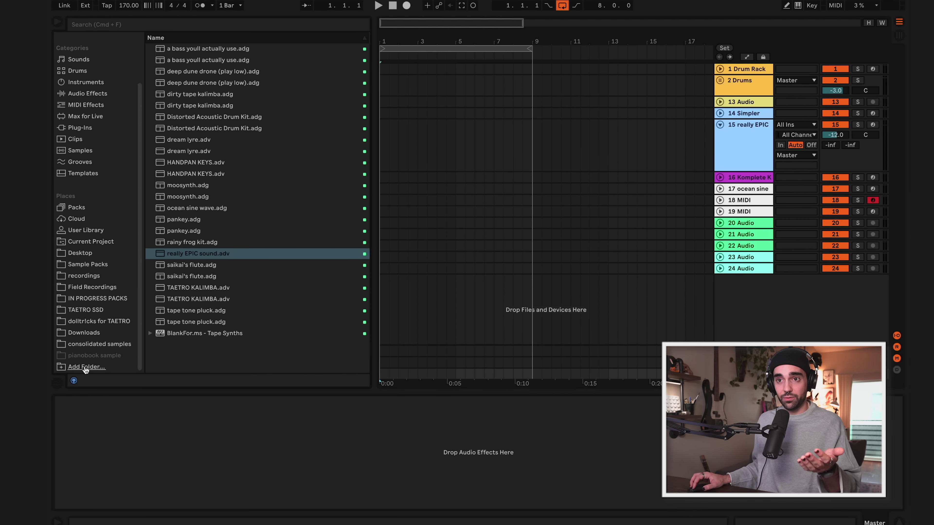
- Add the ED folder, found inside the Desktop's MAP folder, to the browser's Places
{"action": "left_click", "coordinate": [85, 367]}
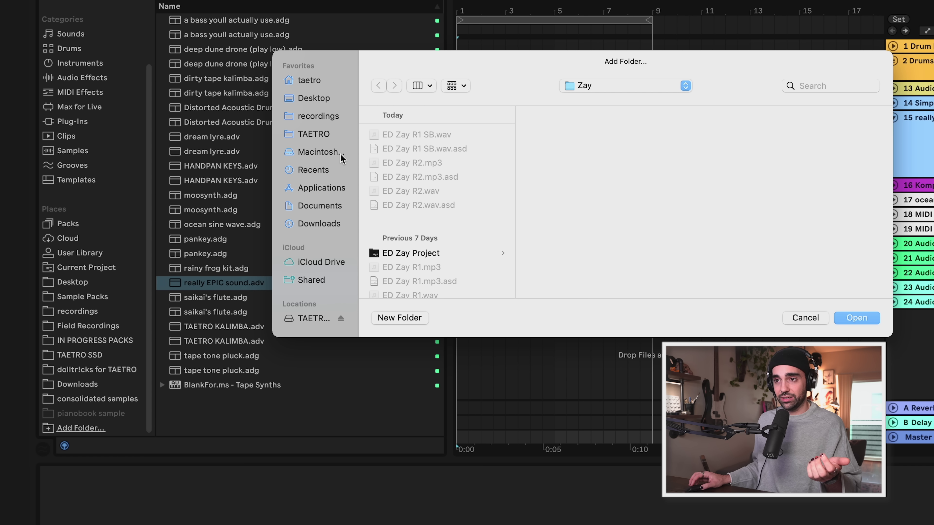
{"action": "left_click", "coordinate": [605, 87]}
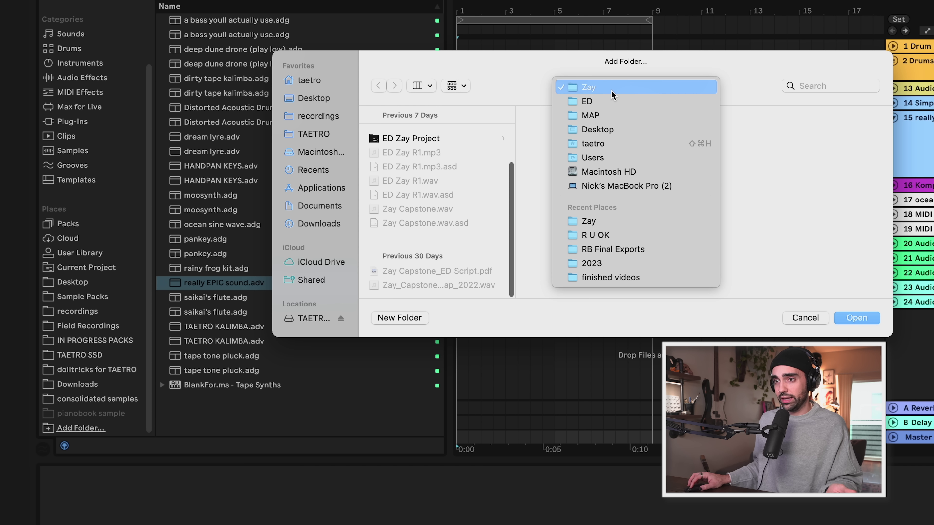
{"action": "left_click", "coordinate": [605, 106]}
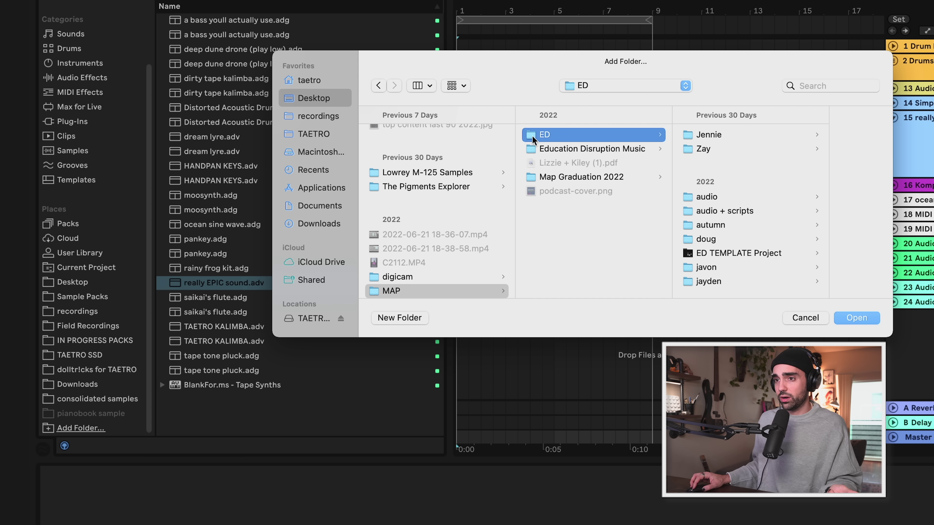
{"action": "left_click", "coordinate": [853, 317]}
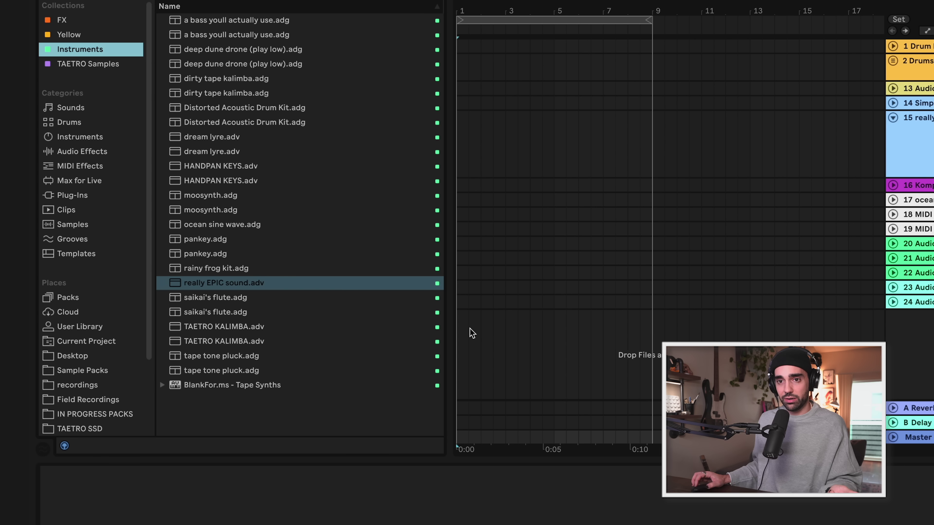
- Move the ED folder in Places to between Field Recordings and IN PROGRESS PACKS
{"action": "scroll", "coordinate": [90, 298], "scroll_direction": "down", "scroll_amount": 3}
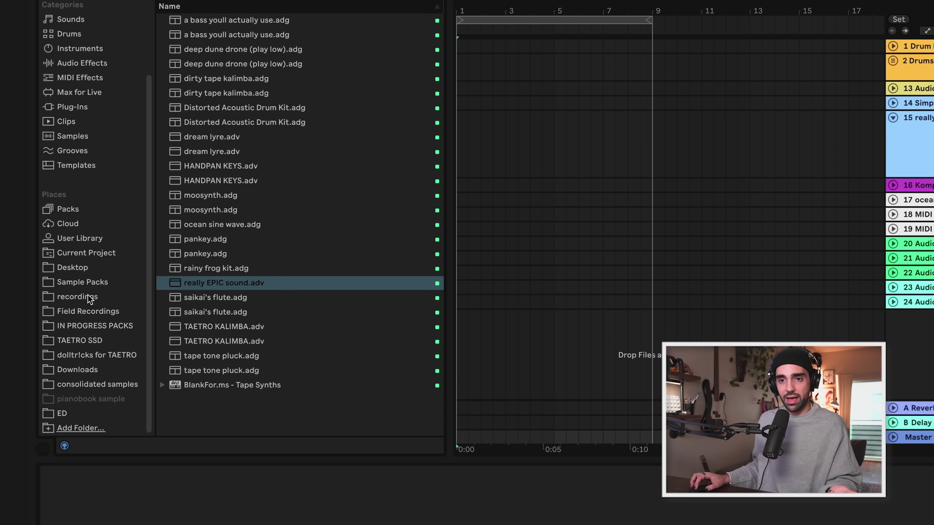
{"action": "left_click", "coordinate": [60, 412]}
{"action": "left_click_drag", "start_coordinate": [59, 413], "coordinate": [47, 324]}
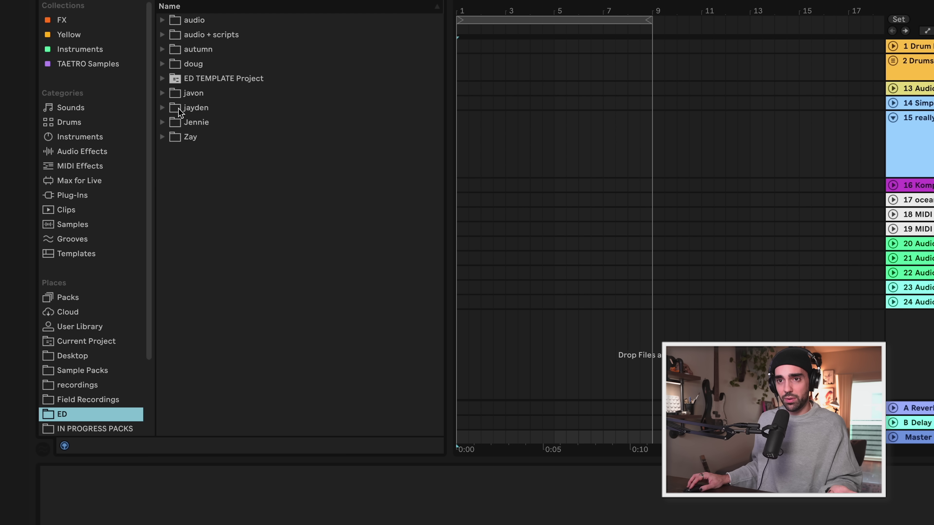
- Audition several samples from the dolltr!cks for TAETRO folder, including numbers 06 and 09
{"action": "scroll", "coordinate": [95, 379], "scroll_direction": "down", "scroll_amount": 3}
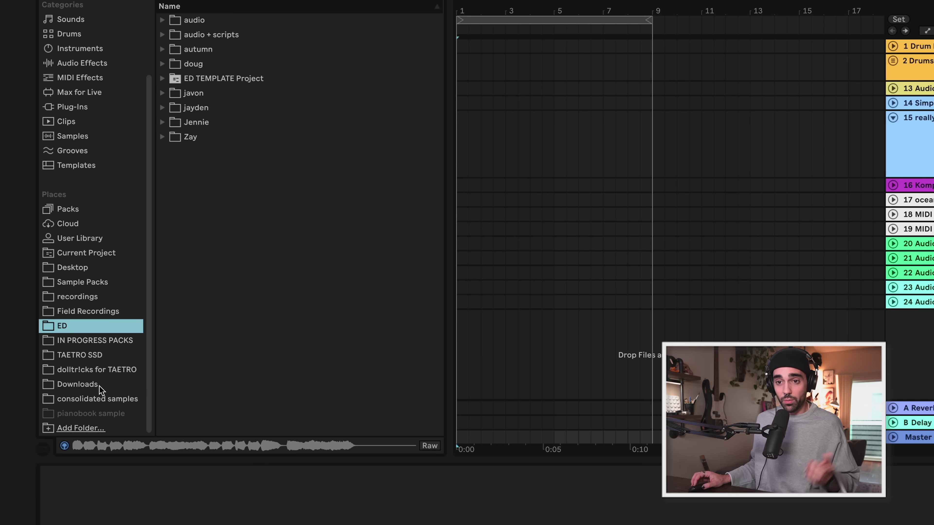
{"action": "left_click", "coordinate": [80, 372]}
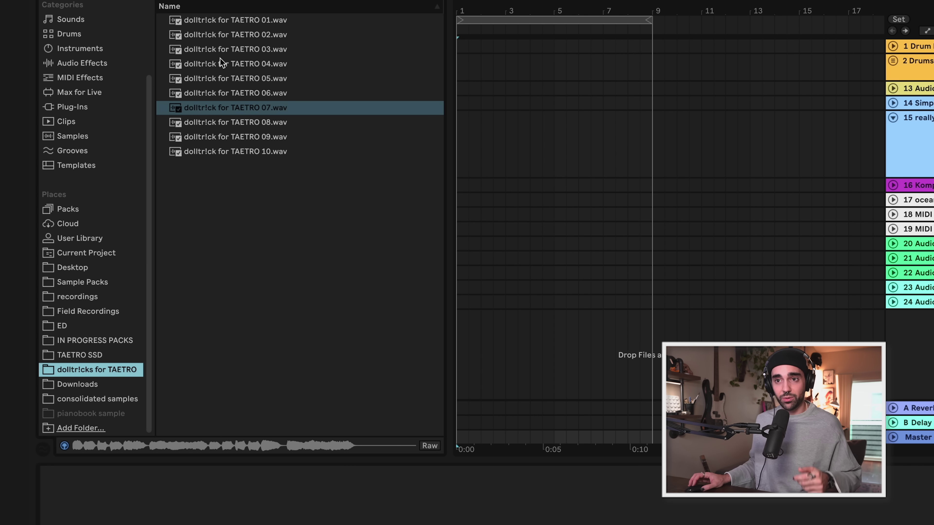
{"action": "left_click", "coordinate": [221, 65]}
{"action": "left_click", "coordinate": [215, 94]}
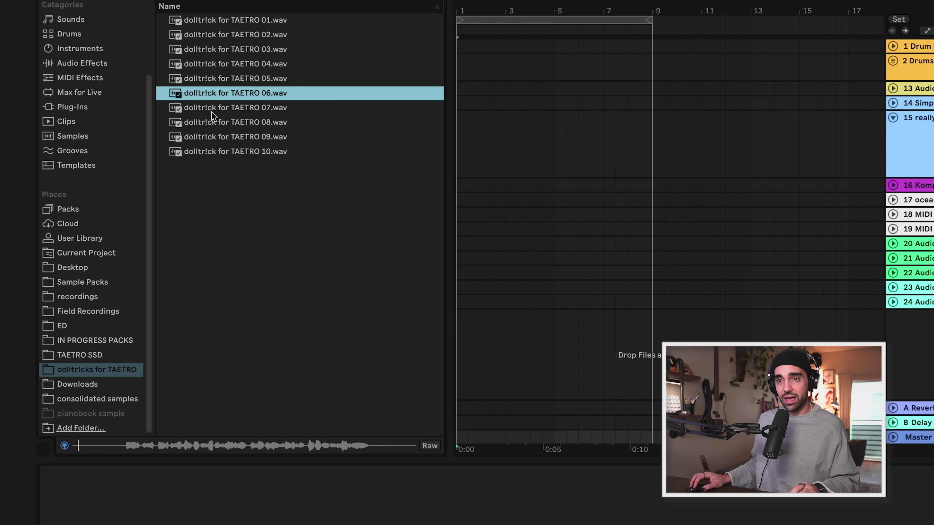
{"action": "left_click", "coordinate": [210, 134]}
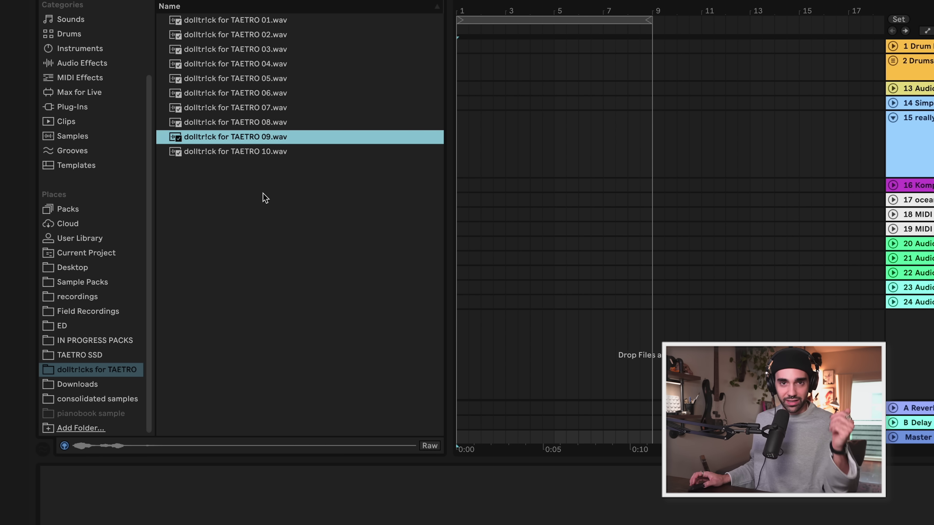
- Audition the POINT MUGU B 052022 Copy.wav and POINT MUGU C 052022.wav Copy.wav ambiences from the Field Recordings folder
{"action": "left_click", "coordinate": [87, 311]}
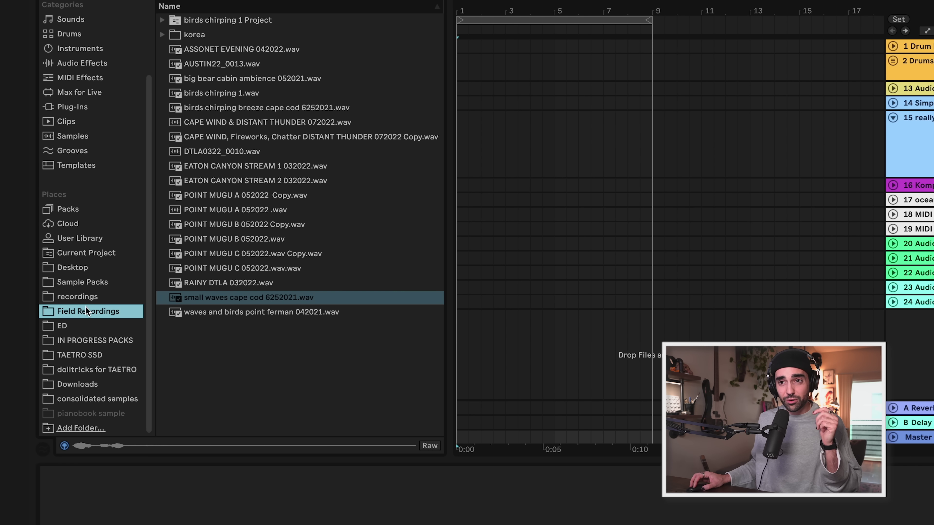
{"action": "left_click", "coordinate": [204, 226]}
{"action": "left_click", "coordinate": [206, 254]}
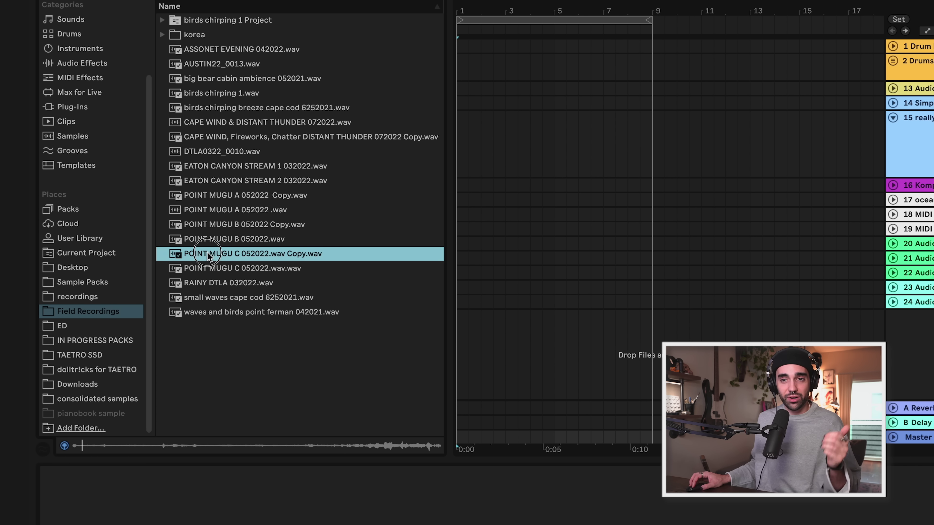
- Import the 6-Boom Bap Kit track from 1222022.als in the recordings folder into the empty area below 24 Audio
{"action": "left_click", "coordinate": [74, 298]}
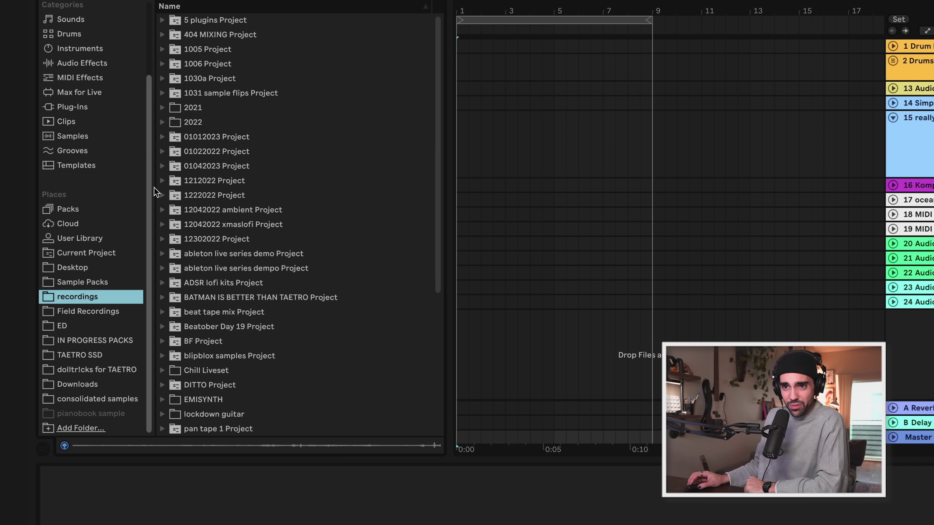
{"action": "left_click", "coordinate": [163, 196]}
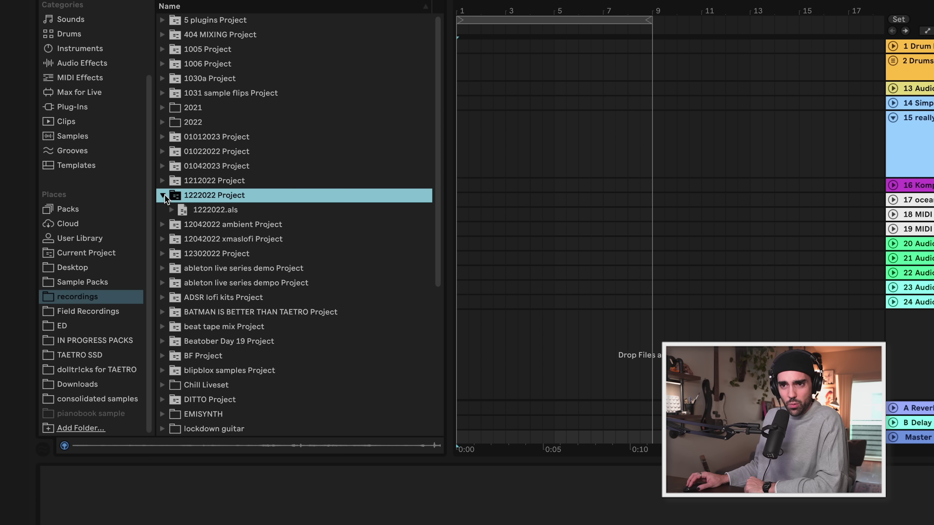
{"action": "left_click", "coordinate": [173, 210]}
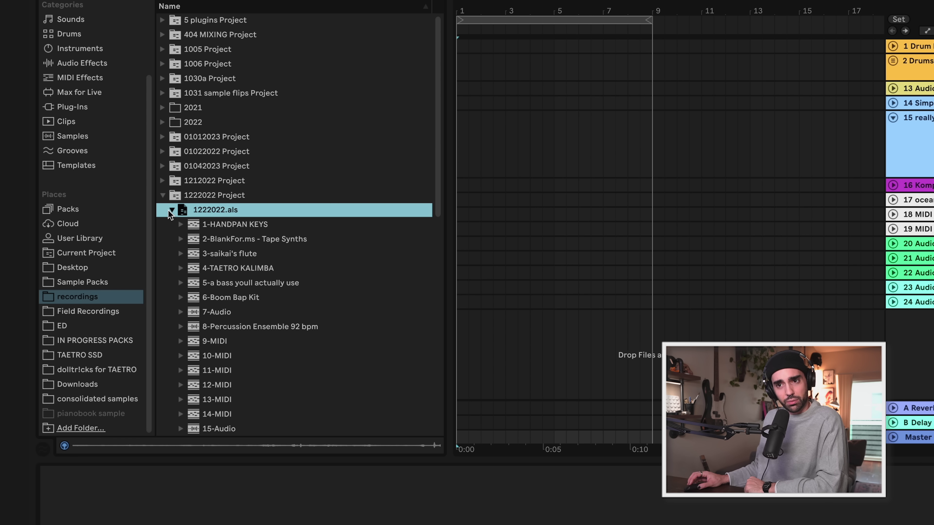
{"action": "scroll", "coordinate": [166, 217], "scroll_direction": "down", "scroll_amount": 3}
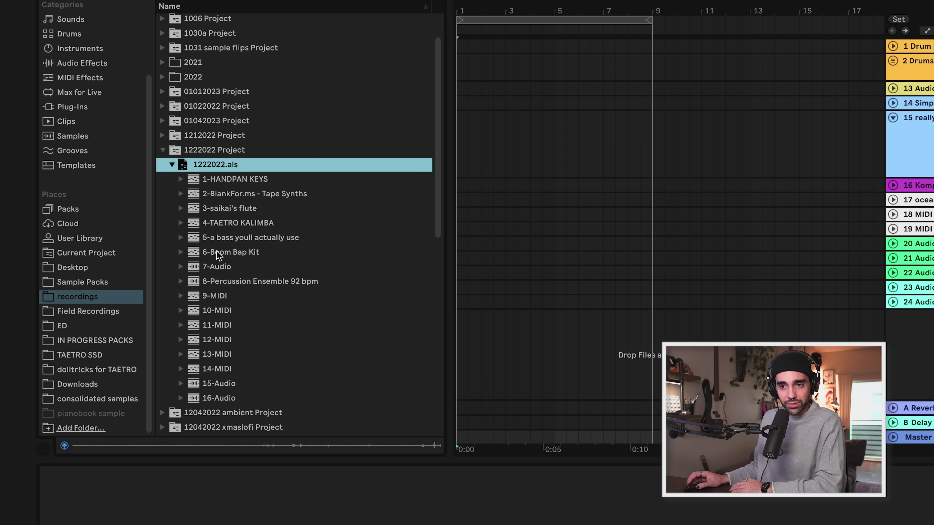
{"action": "scroll", "coordinate": [232, 209], "scroll_direction": "up", "scroll_amount": 1}
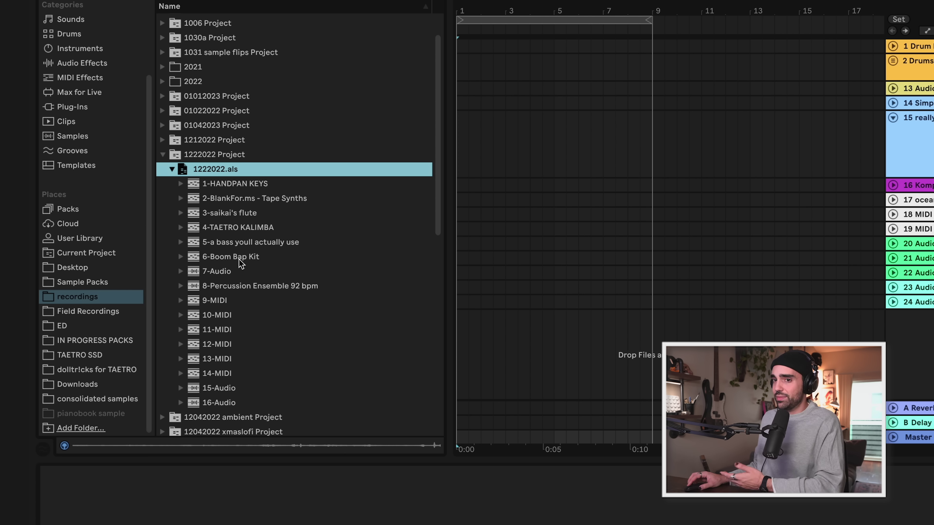
{"action": "left_click_drag", "start_coordinate": [221, 260], "coordinate": [468, 328]}
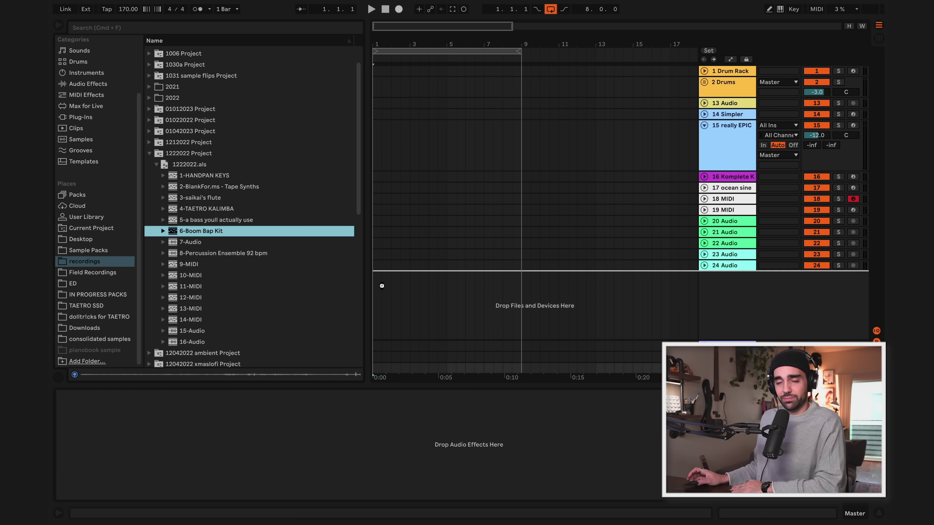
{"action": "left_click_drag", "start_coordinate": [382, 285], "coordinate": [385, 289]}
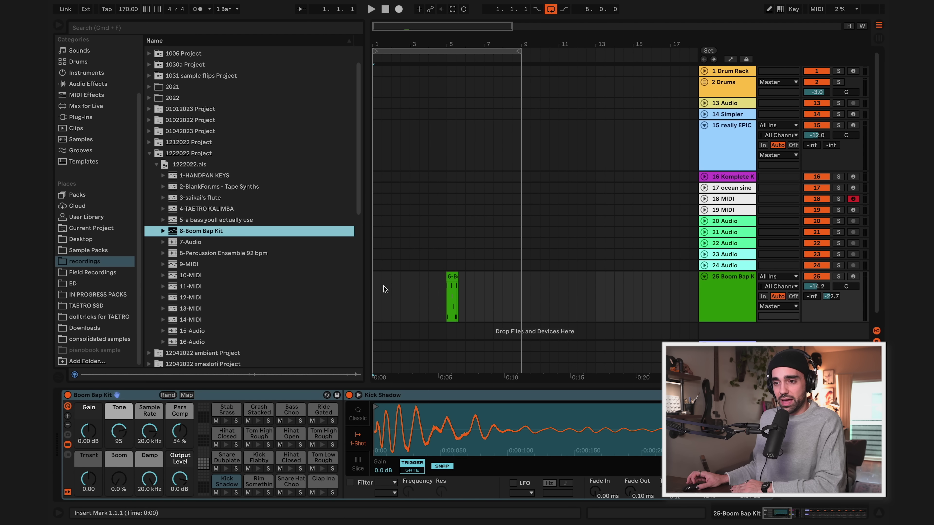
- Select bars 4 to 6 around the MIDI clip on the Boom Bap Kit track and delete the clip
{"action": "scroll", "coordinate": [384, 286], "scroll_direction": "down", "scroll_amount": 1}
{"action": "left_click", "coordinate": [384, 287]}
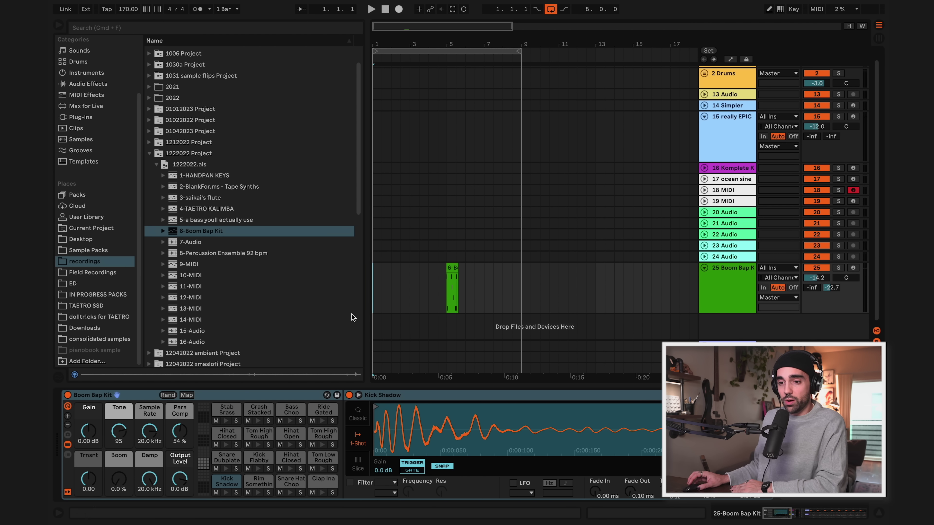
{"action": "scroll", "coordinate": [485, 415], "scroll_direction": "right", "scroll_amount": 10}
{"action": "left_click_drag", "start_coordinate": [474, 287], "coordinate": [427, 285]}
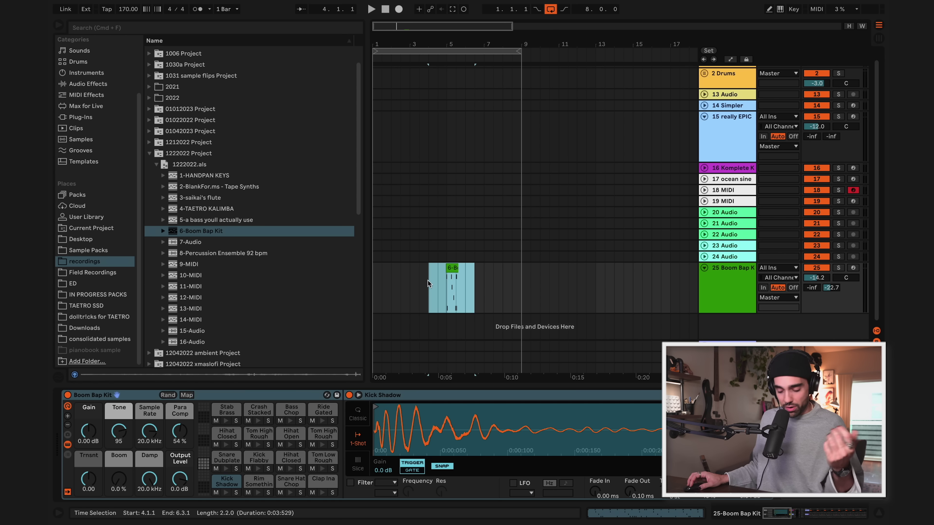
{"action": "key", "text": "Delete"}
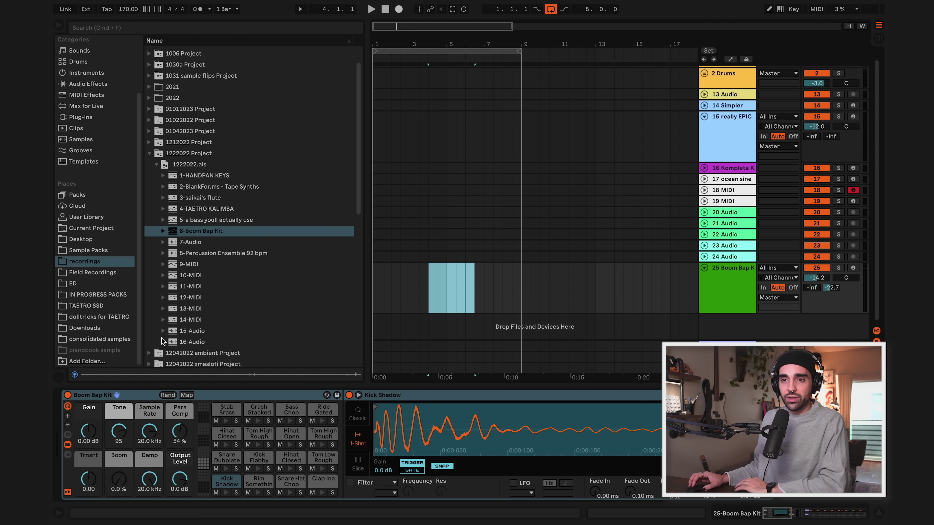
- Fold up the 1222022 Project in the recordings folder and look into the 1212022 Project
{"action": "left_click", "coordinate": [148, 154]}
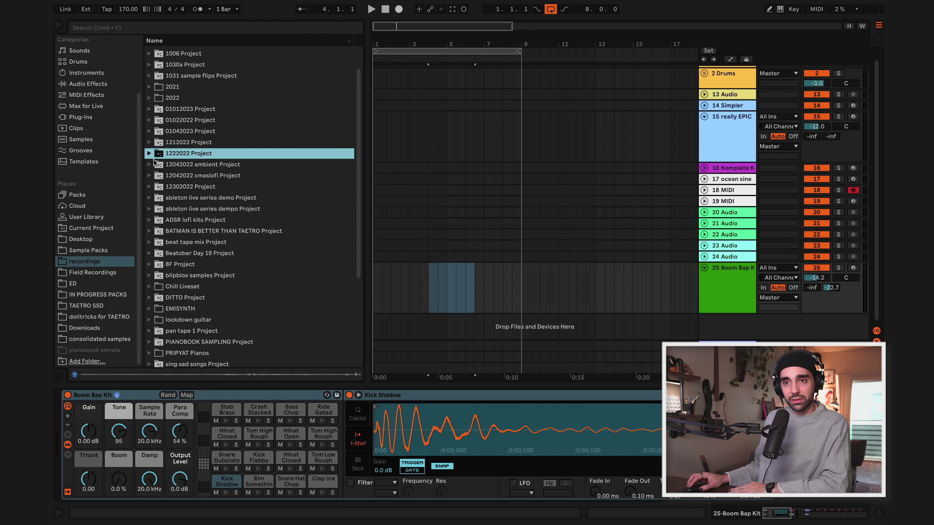
{"action": "scroll", "coordinate": [154, 162], "scroll_direction": "up", "scroll_amount": 2}
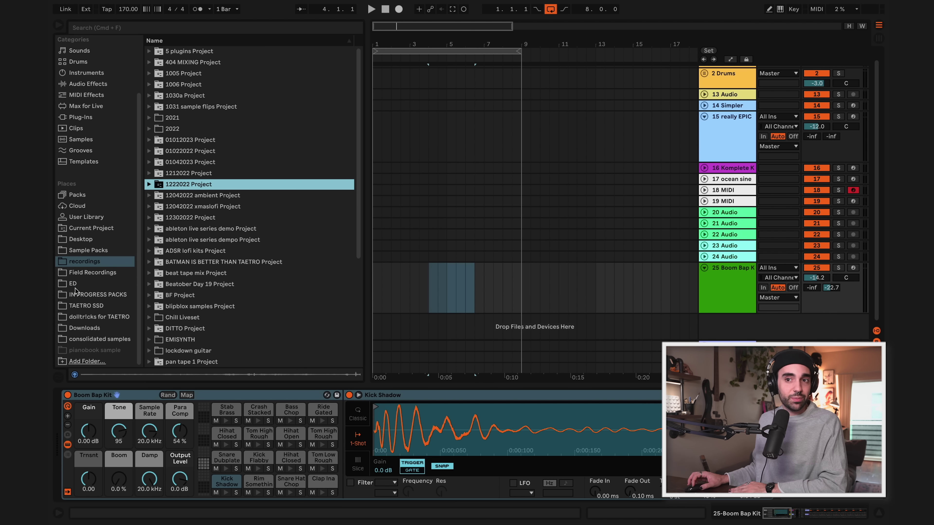
{"action": "left_click", "coordinate": [174, 177]}
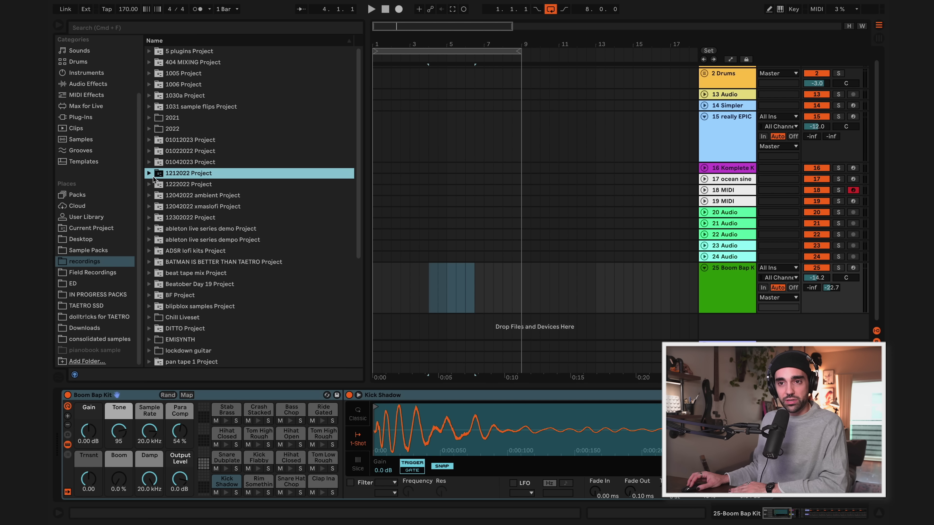
{"action": "left_click", "coordinate": [150, 174]}
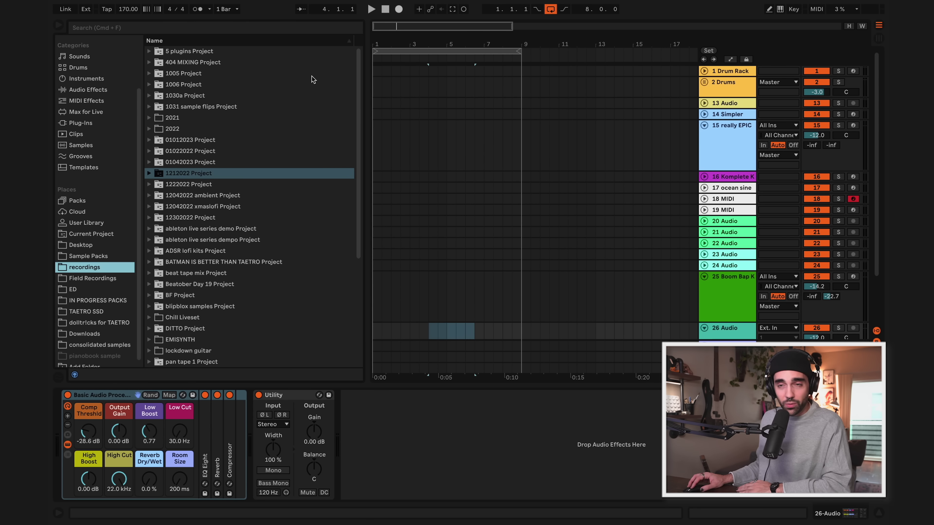
- Locate the command for saving the current Live Set as the default Set
{"action": "left_click", "coordinate": [103, 1]}
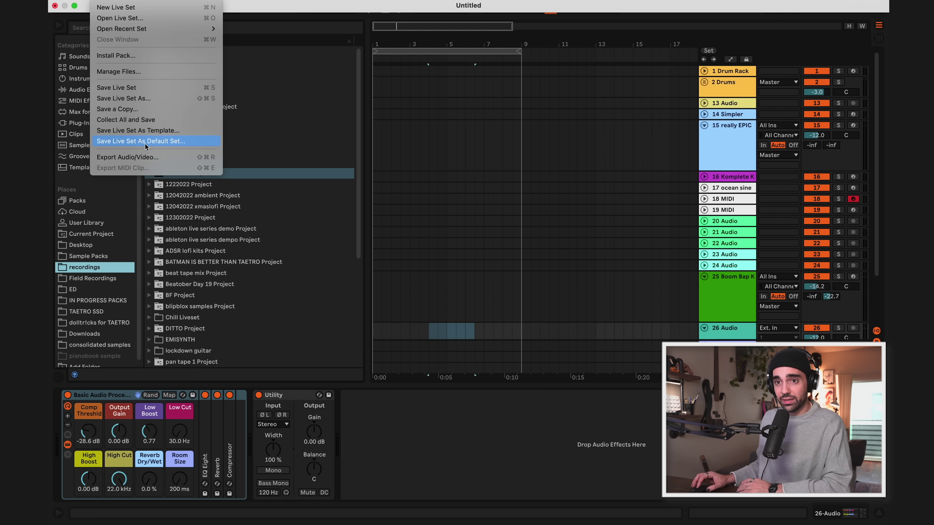
{"action": "left_click", "coordinate": [584, 209]}
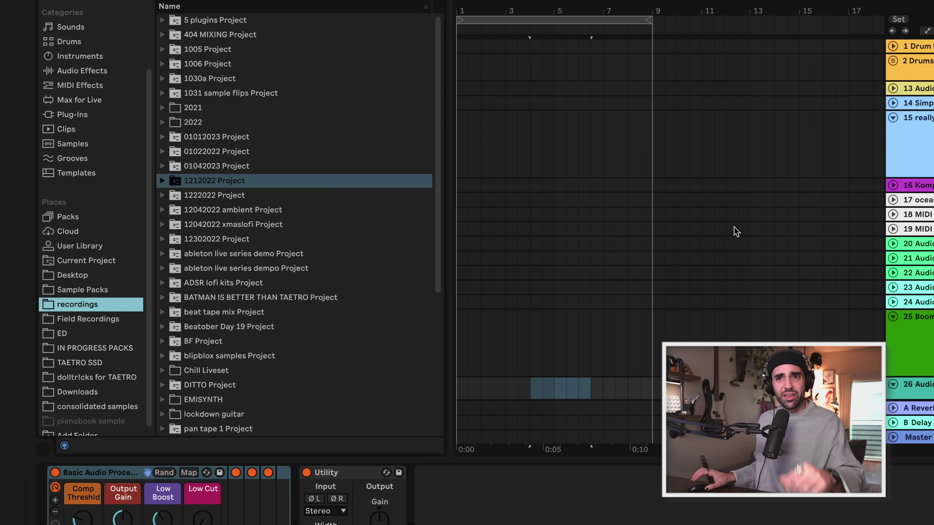
- Review the Instruments collection and the Field Recordings folder in the browser
{"action": "scroll", "coordinate": [87, 124], "scroll_direction": "up", "scroll_amount": 5}
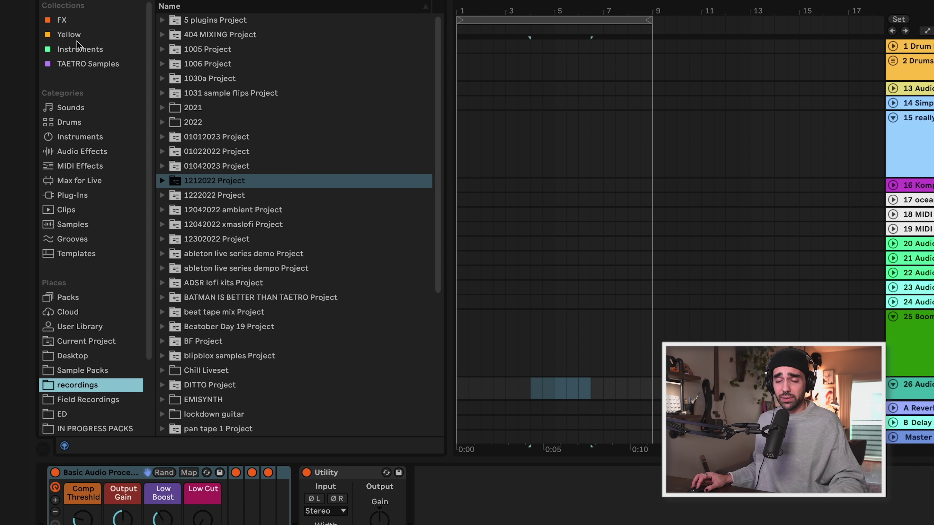
{"action": "left_click", "coordinate": [79, 50]}
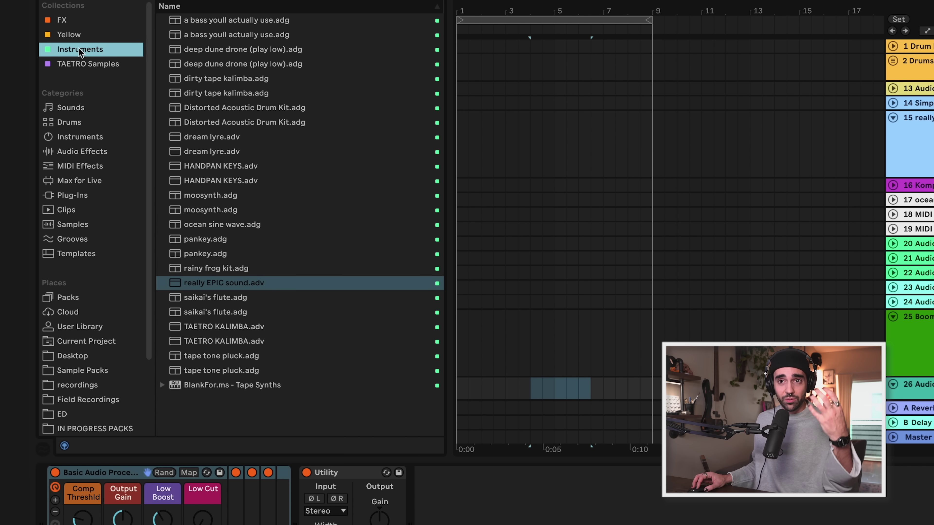
{"action": "scroll", "coordinate": [116, 169], "scroll_direction": "down", "scroll_amount": 5}
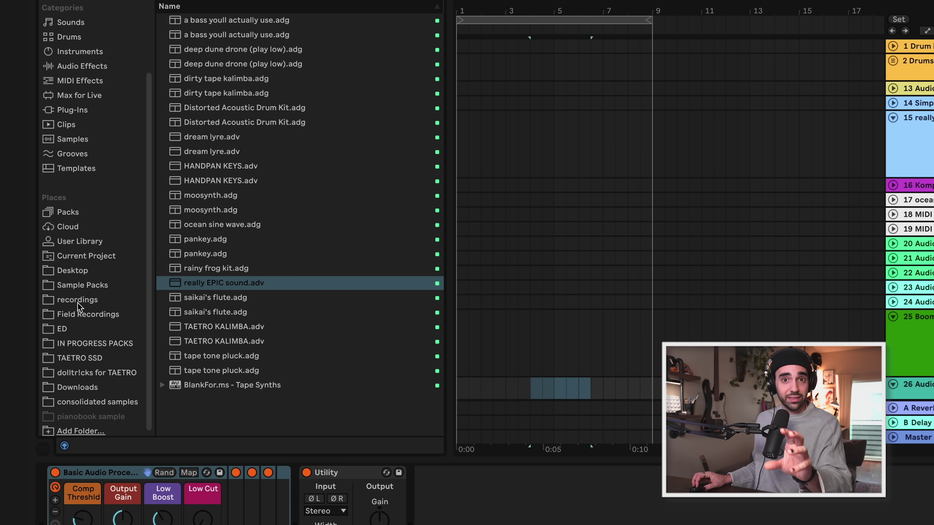
{"action": "left_click", "coordinate": [91, 316]}
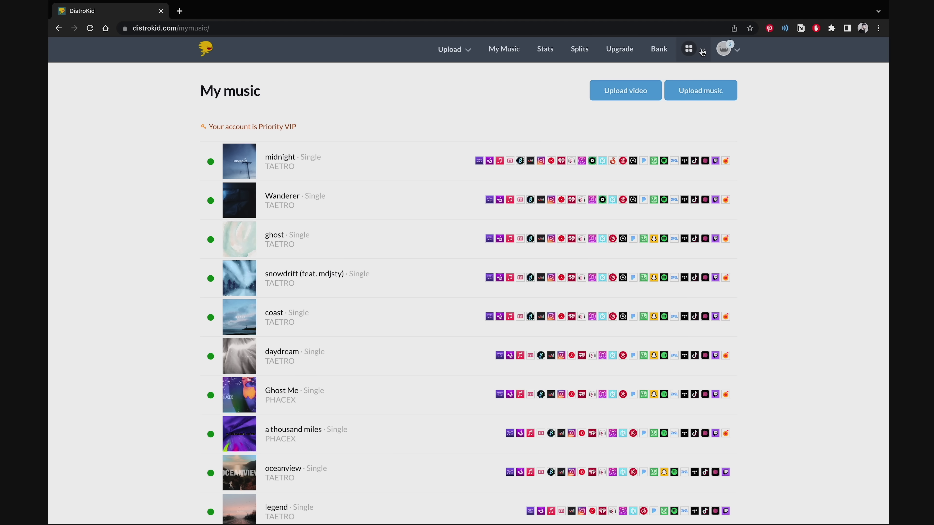
- On the DistroKid My music page, unfold the Get heard now offers under Goodies
{"action": "left_click", "coordinate": [703, 52]}
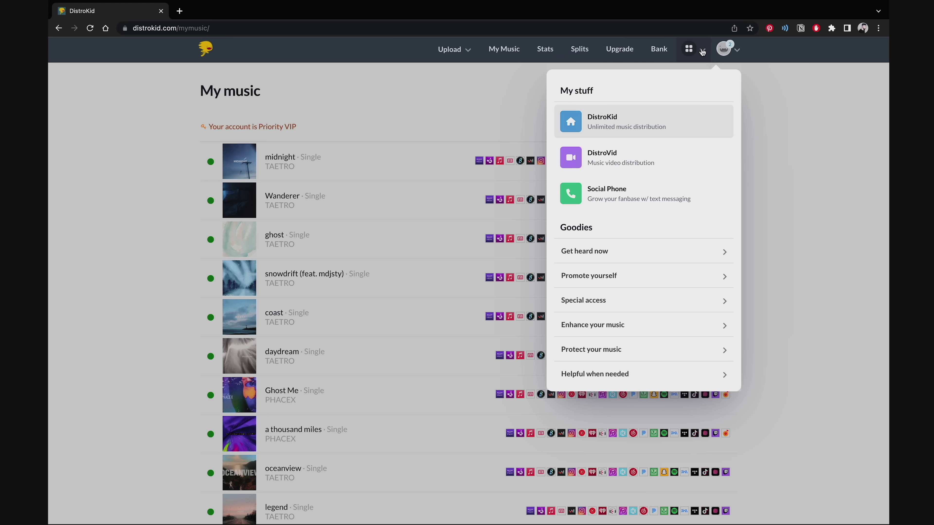
{"action": "left_click", "coordinate": [658, 257]}
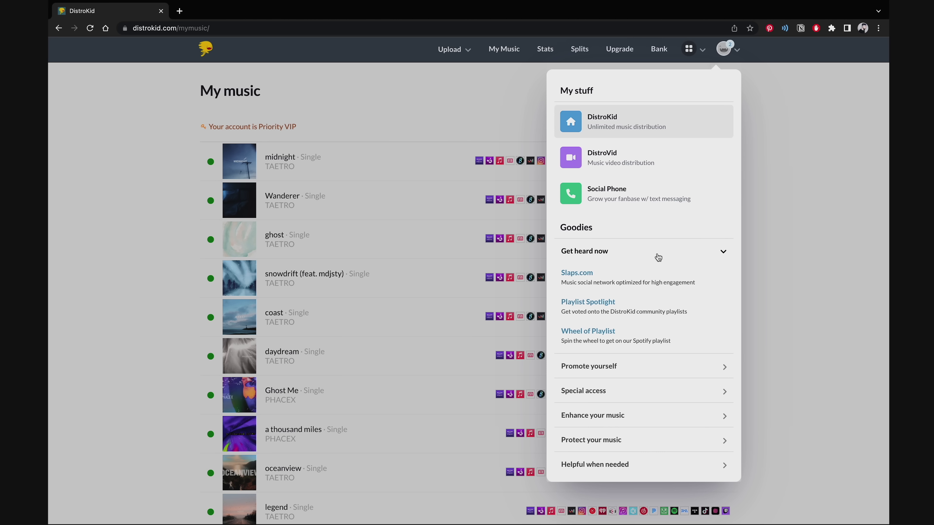
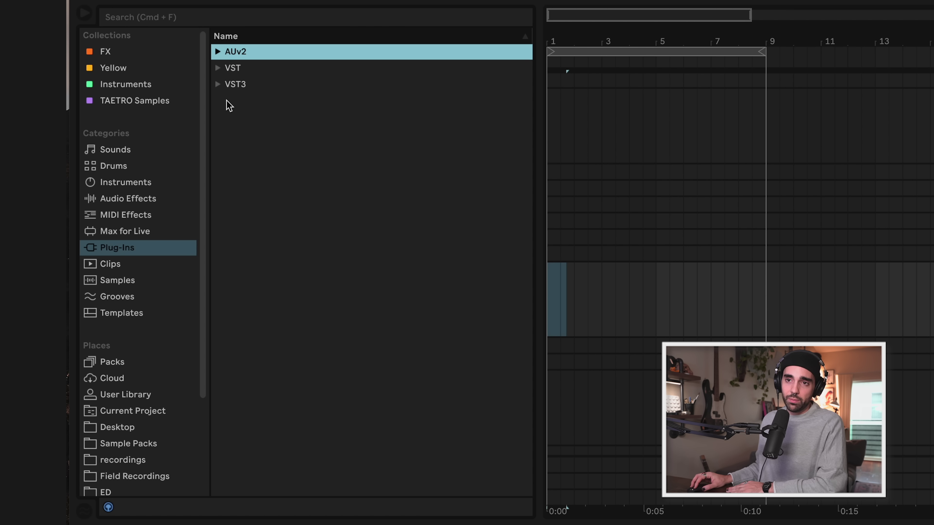
- Unfold the VST3 plug-ins in the browser and go through the manufacturer folders from ADSR to Native Instruments
{"action": "left_click", "coordinate": [217, 84]}
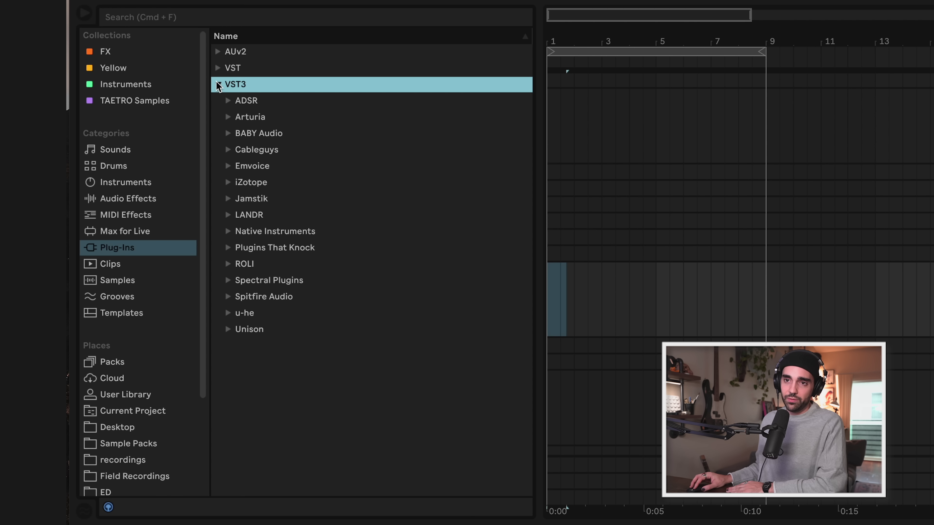
{"action": "left_click", "coordinate": [271, 104]}
{"action": "left_click", "coordinate": [271, 118]}
{"action": "left_click", "coordinate": [271, 132]}
{"action": "left_click", "coordinate": [273, 155]}
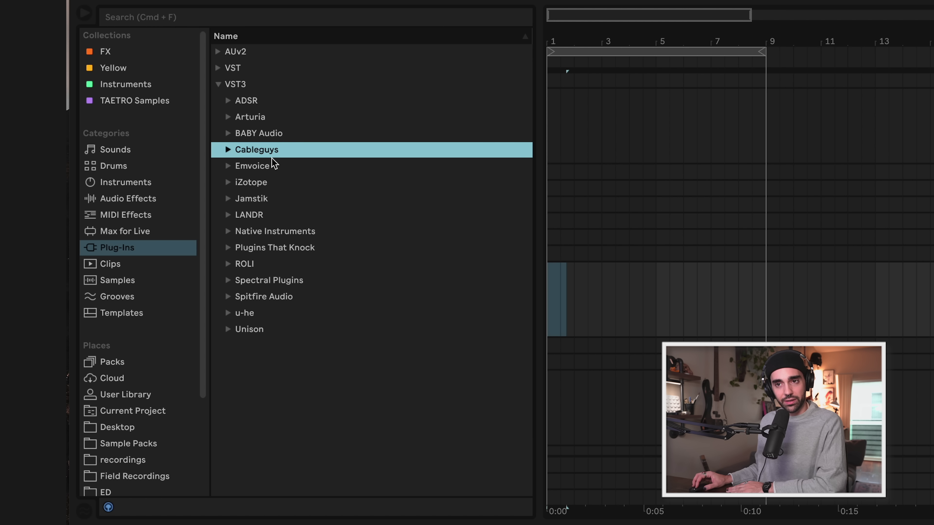
{"action": "left_click", "coordinate": [272, 165]}
{"action": "left_click", "coordinate": [262, 187]}
{"action": "left_click", "coordinate": [257, 201]}
{"action": "left_click", "coordinate": [254, 214]}
{"action": "left_click", "coordinate": [266, 232]}
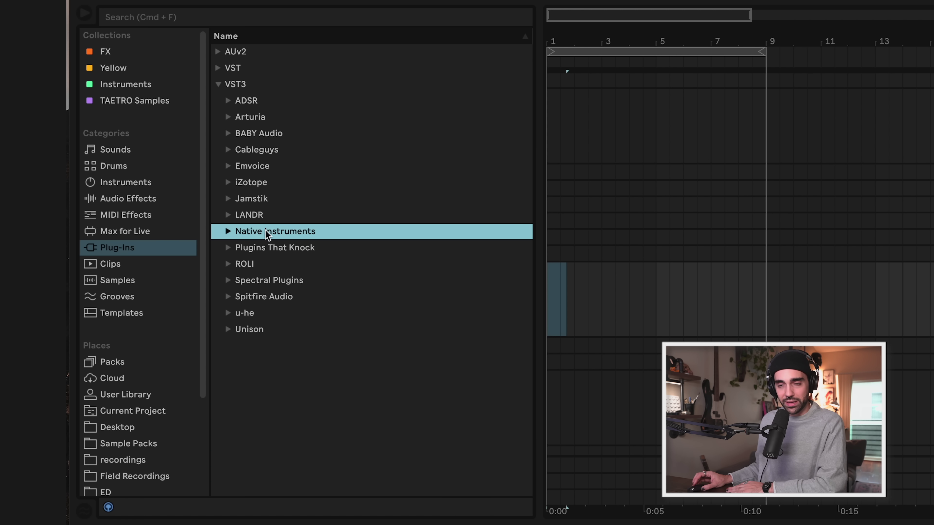
- Load Jup-8 V4 from the Arturia VST3 folder onto track 19, arm the track for recording and close the plug-in window
{"action": "left_click", "coordinate": [228, 118]}
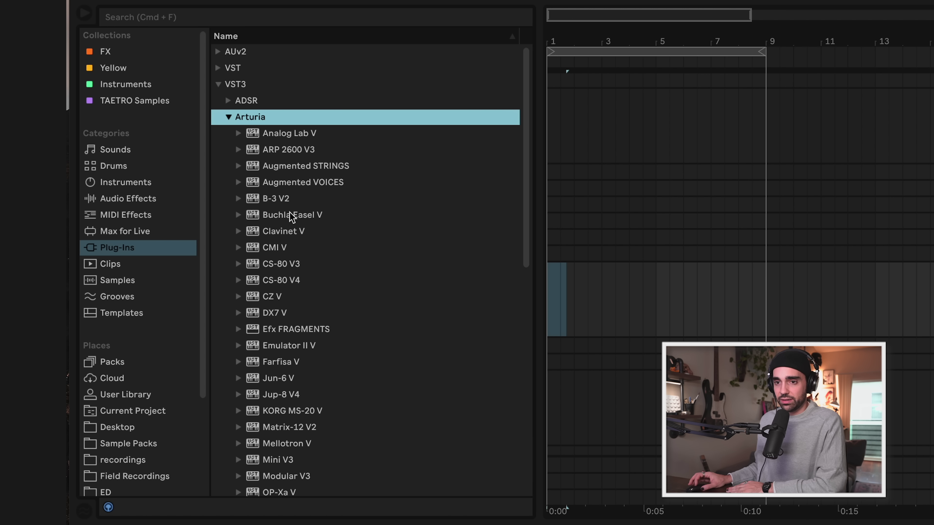
{"action": "scroll", "coordinate": [317, 355], "scroll_direction": "down", "scroll_amount": 3}
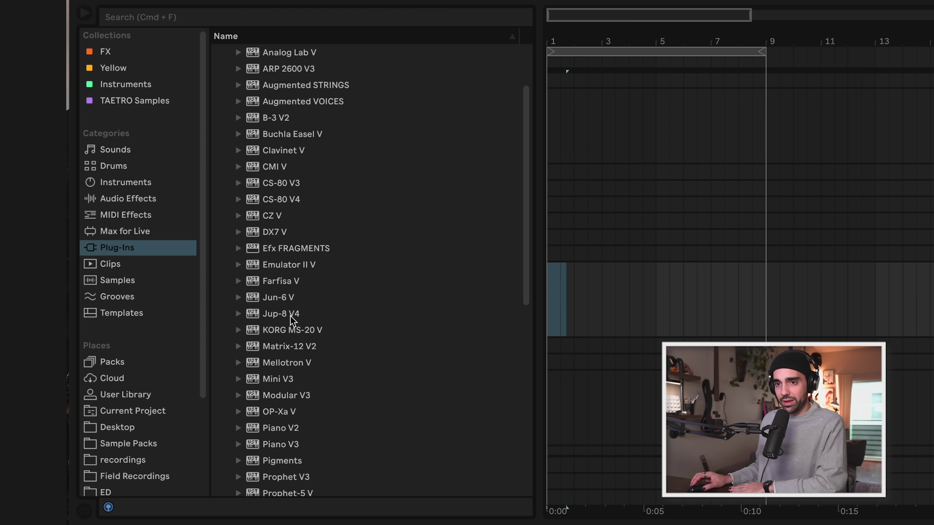
{"action": "left_click_drag", "start_coordinate": [246, 317], "coordinate": [596, 222]}
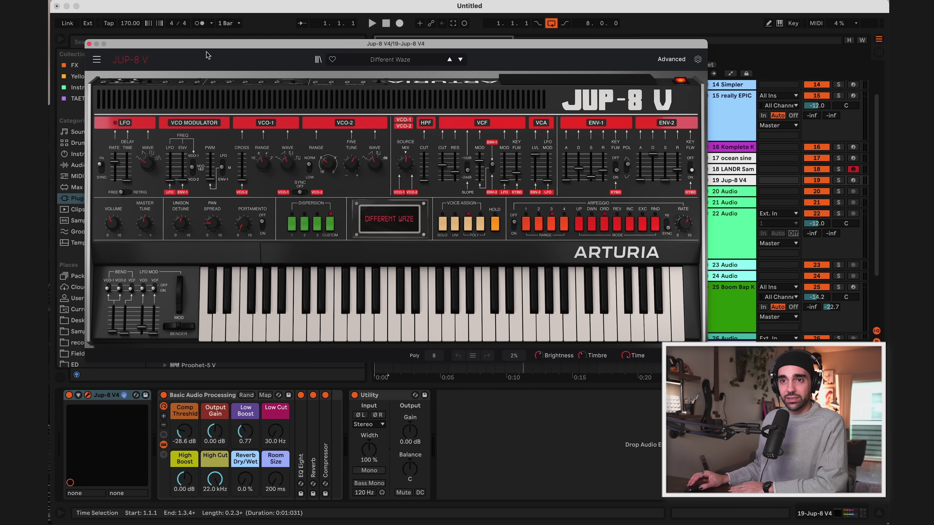
{"action": "key", "text": "super+f"}
{"action": "mouse_move", "coordinate": [248, 44]}
{"action": "left_mouse_down"}
{"action": "mouse_move", "coordinate": [225, 37]}
{"action": "mouse_move", "coordinate": [280, 63]}
{"action": "mouse_move", "coordinate": [236, 23]}
{"action": "mouse_move", "coordinate": [256, 28]}
{"action": "left_mouse_up"}
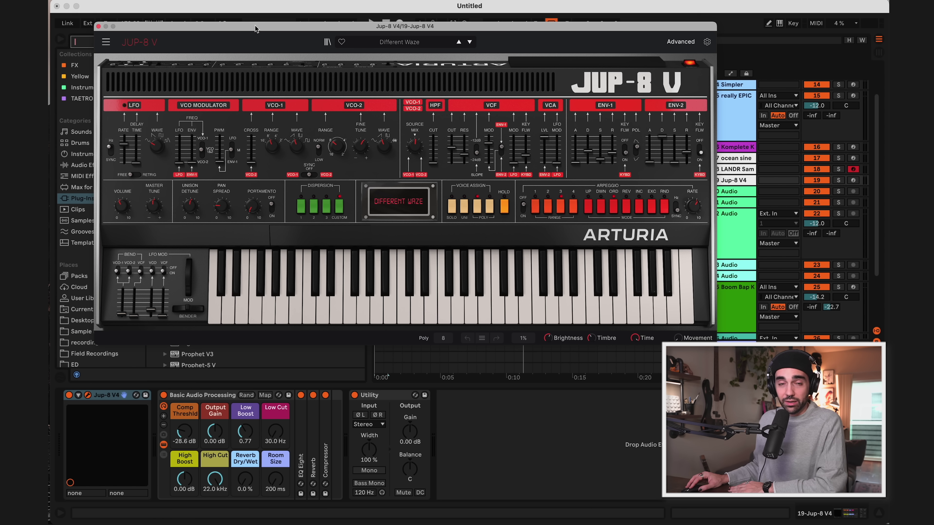
{"action": "left_click", "coordinate": [853, 180]}
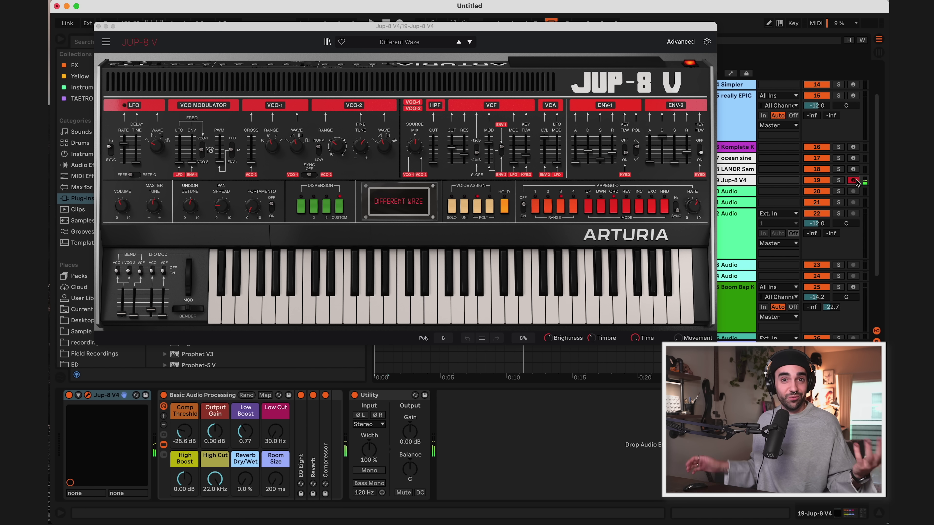
{"action": "left_click", "coordinate": [97, 26]}
- Try the Arturia Efx FRAGMENTS effect after Jup-8 V4 on track 19, and remove it from the device chain
{"action": "left_click_drag", "start_coordinate": [178, 254], "coordinate": [154, 445]}
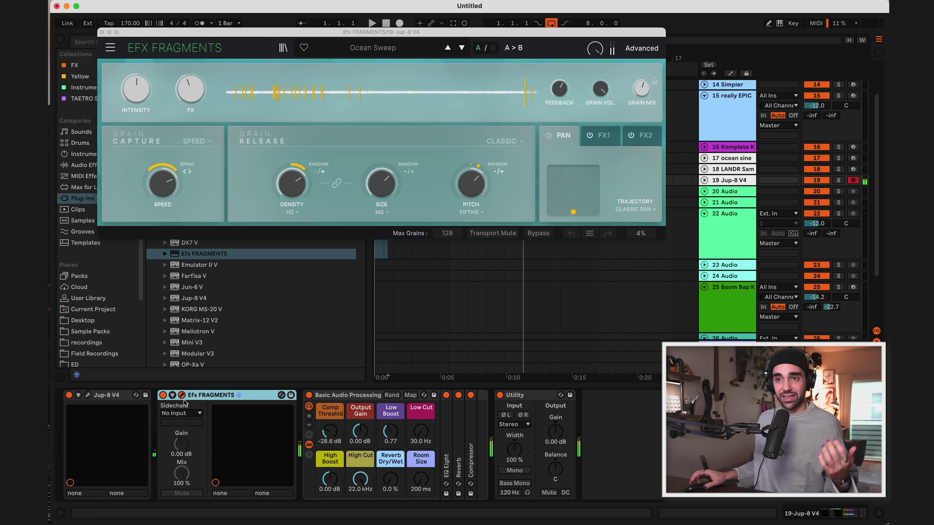
{"action": "left_click", "coordinate": [102, 32]}
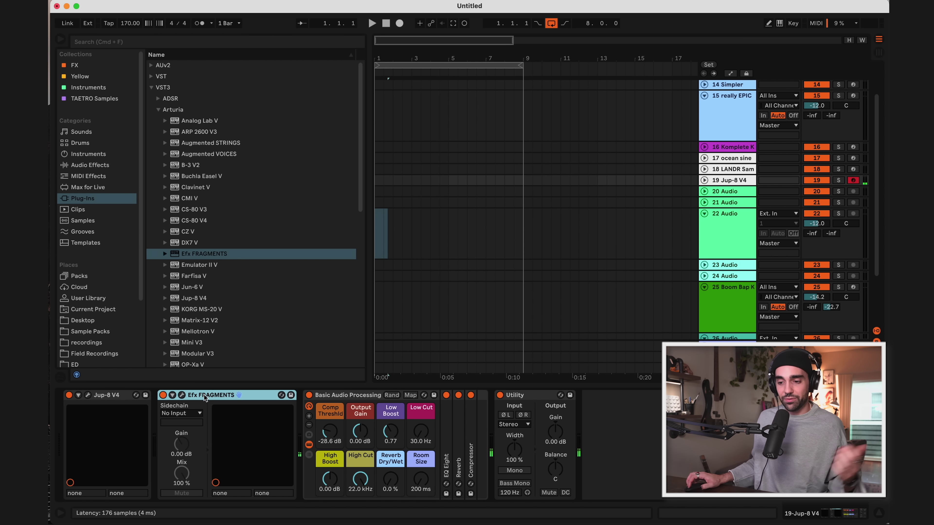
{"action": "key", "text": "Delete"}
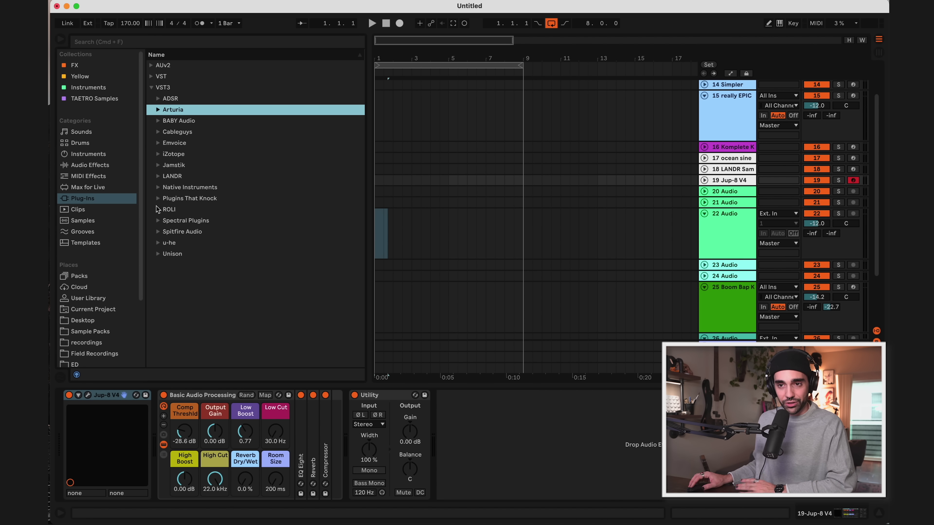
- Load LABS from the Spitfire Audio VST3 folder onto track 19 and browse its presets
{"action": "left_click", "coordinate": [158, 232]}
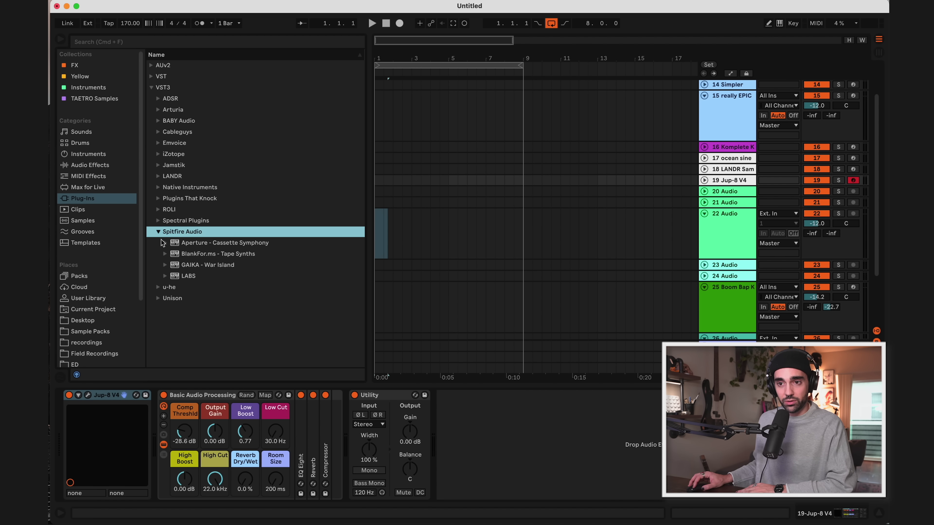
{"action": "double_click", "coordinate": [188, 276]}
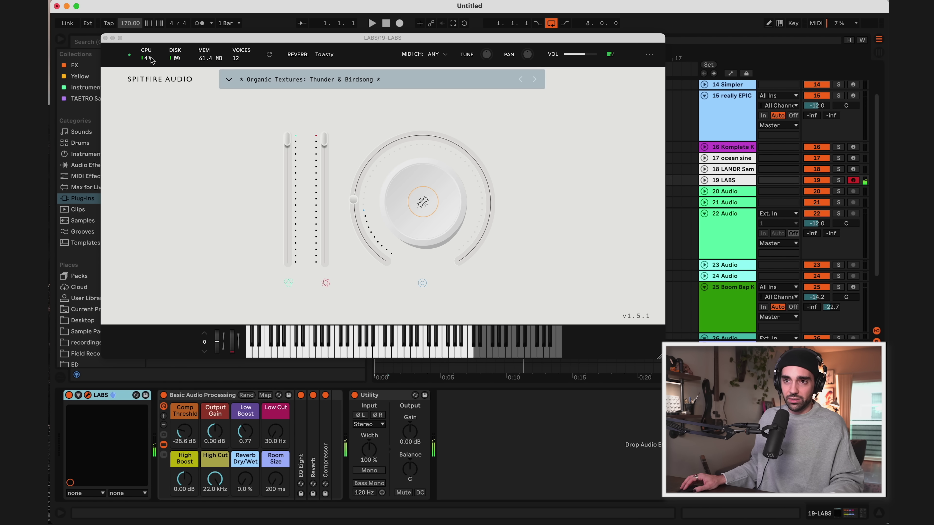
{"action": "left_click", "coordinate": [229, 80]}
{"action": "left_click", "coordinate": [255, 121]}
{"action": "double_click", "coordinate": [417, 109]}
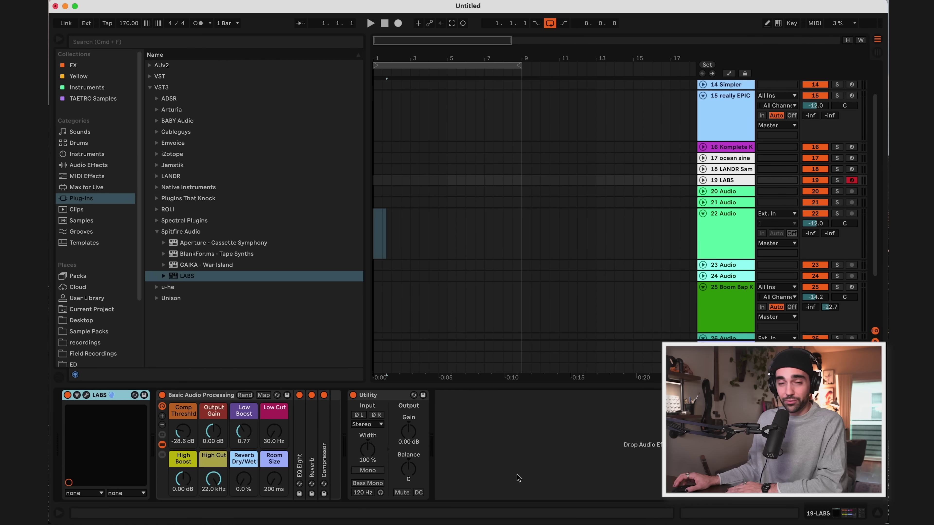
- Switch to the Spitfire Audio app and show its LABS library
{"action": "mouse_move", "coordinate": [514, 523]}
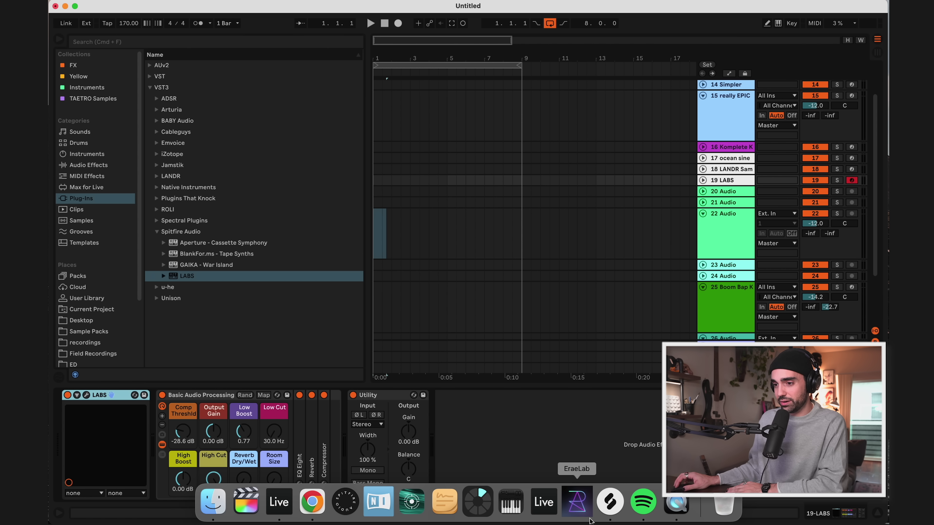
{"action": "left_click", "coordinate": [350, 506]}
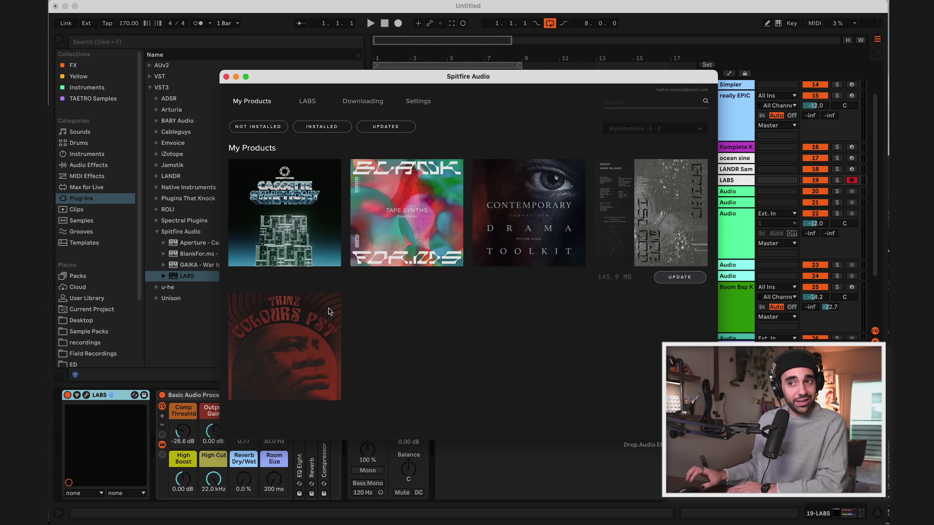
{"action": "left_click", "coordinate": [313, 105]}
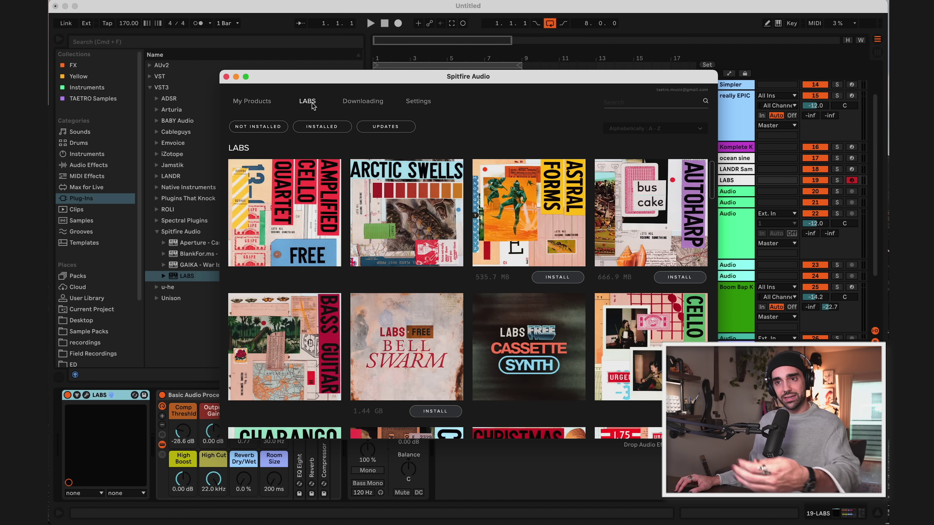
{"action": "left_click_drag", "start_coordinate": [327, 82], "coordinate": [312, 59]}
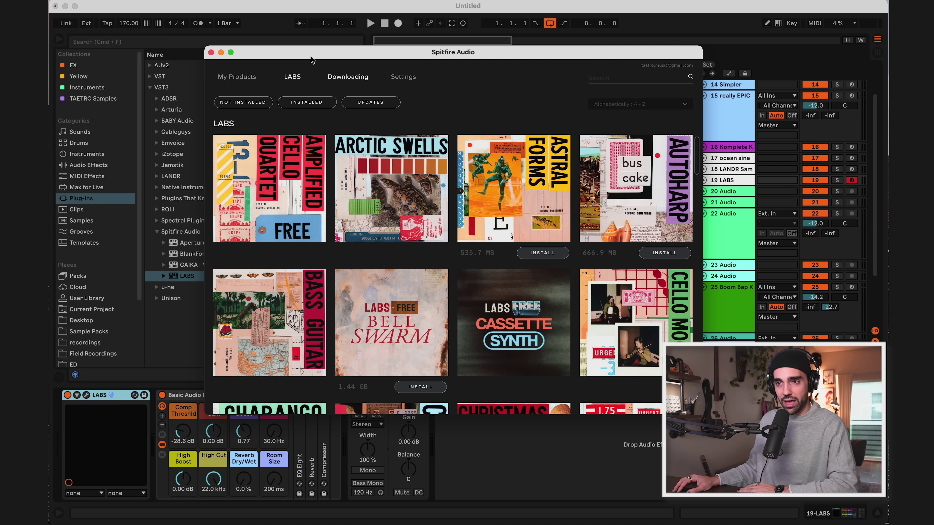
- Look through the LABS library and download LABS Astral Forms into the Spitfire folder
{"action": "scroll", "coordinate": [417, 196], "scroll_direction": "down", "scroll_amount": 1}
{"action": "scroll", "coordinate": [417, 196], "scroll_direction": "up", "scroll_amount": 1}
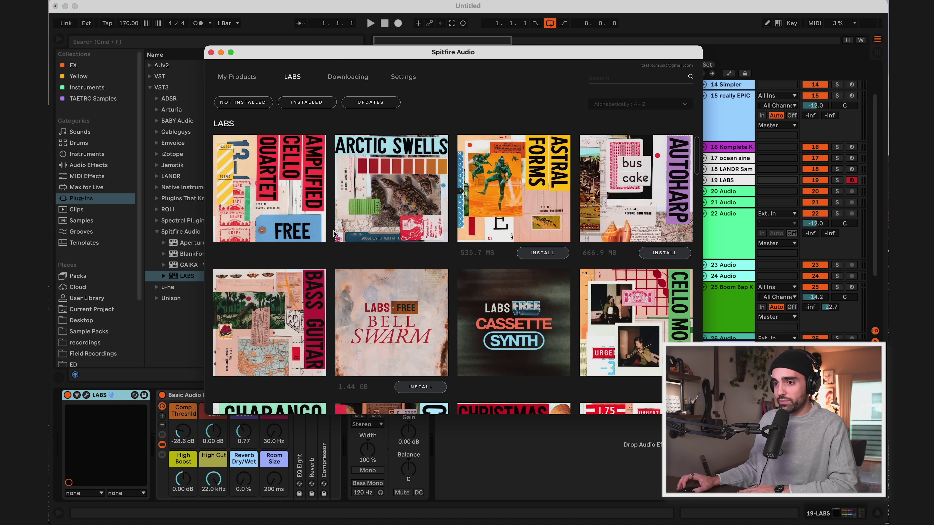
{"action": "scroll", "coordinate": [342, 234], "scroll_direction": "down", "scroll_amount": 4}
{"action": "scroll", "coordinate": [342, 234], "scroll_direction": "down", "scroll_amount": 10}
{"action": "scroll", "coordinate": [342, 232], "scroll_direction": "up", "scroll_amount": 5}
{"action": "scroll", "coordinate": [343, 230], "scroll_direction": "up", "scroll_amount": 10}
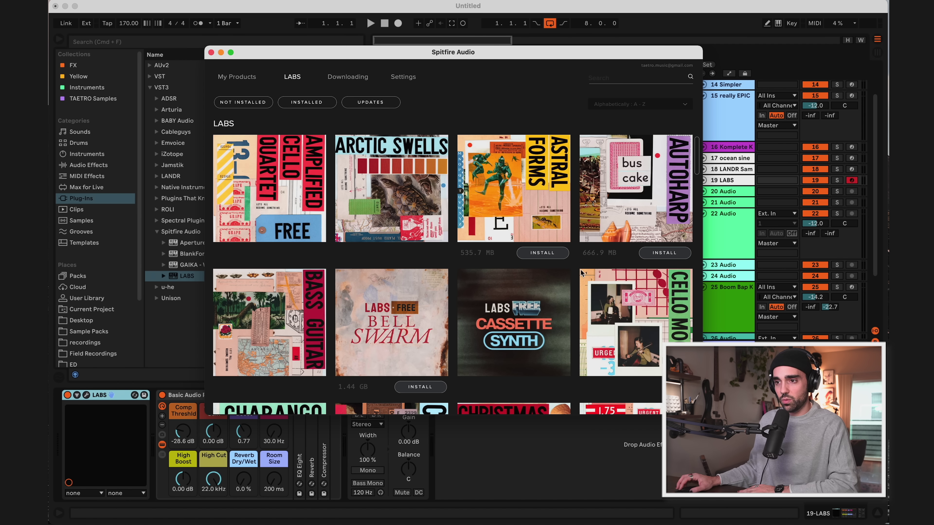
{"action": "left_click", "coordinate": [548, 254]}
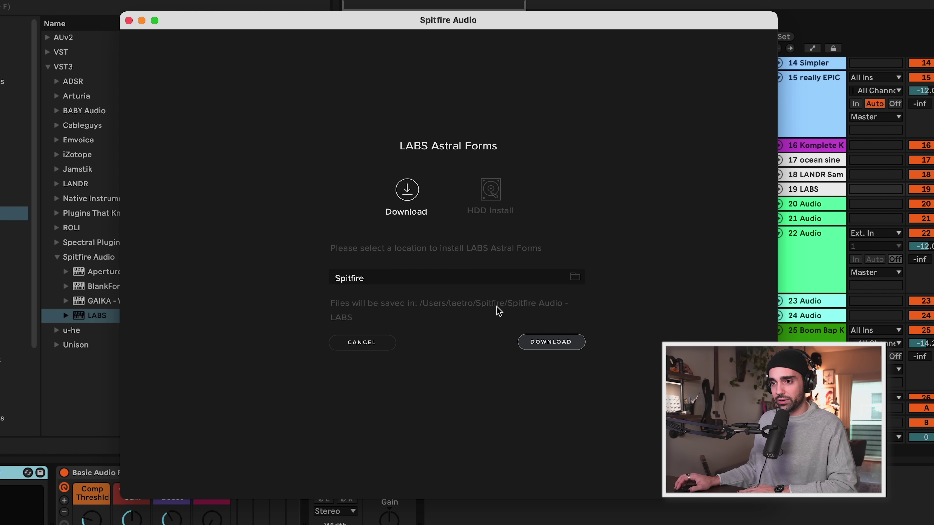
{"action": "left_click", "coordinate": [551, 341]}
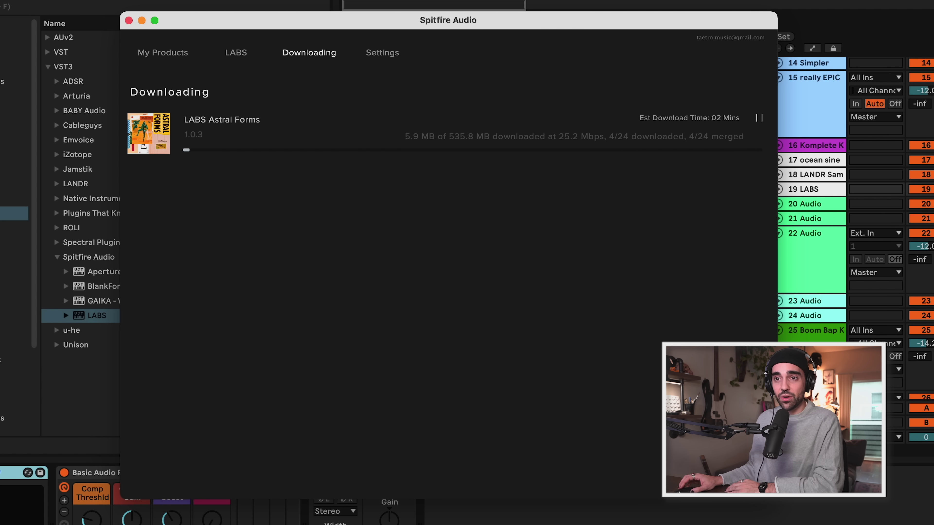
- Switch back to Ableton Live and check the plug-in source settings in the Preferences
{"action": "key", "text": "super+Tab"}
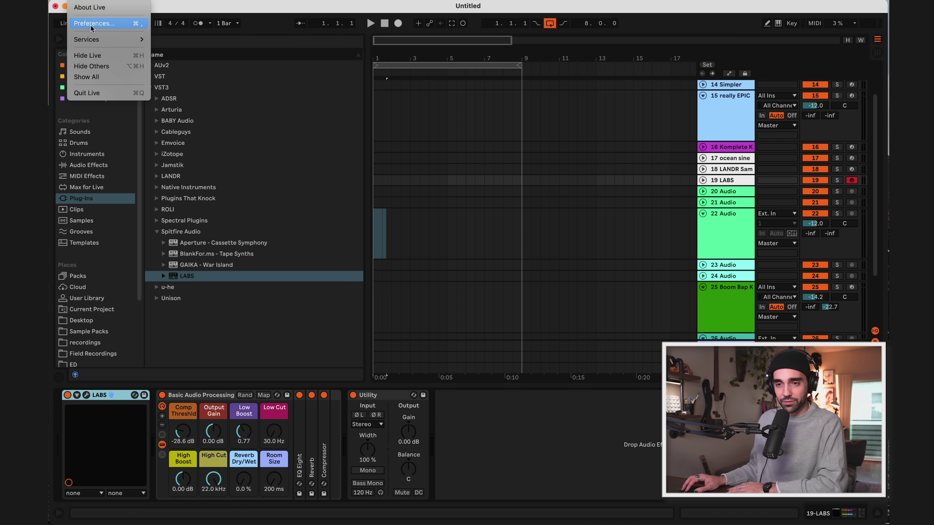
{"action": "left_click", "coordinate": [94, 23]}
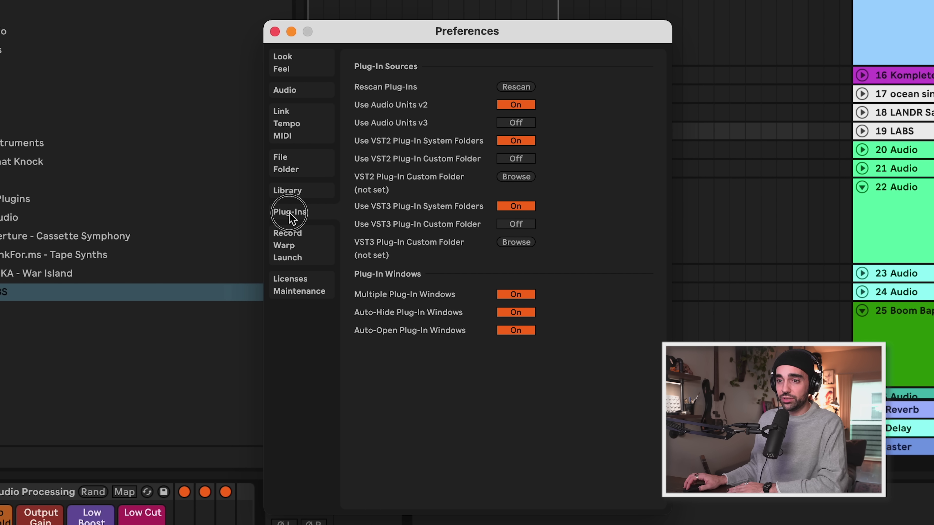
{"action": "left_click", "coordinate": [307, 193]}
{"action": "left_click", "coordinate": [298, 213]}
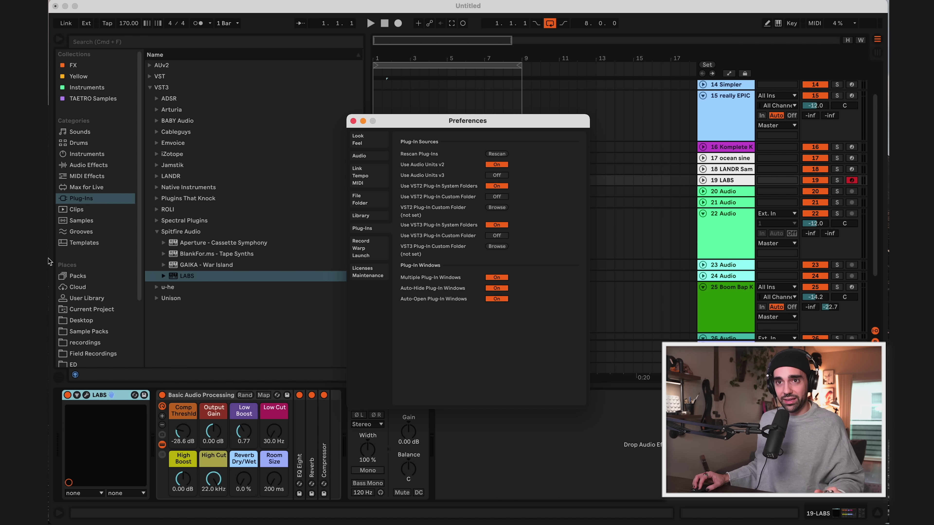
{"action": "key", "text": "Escape"}
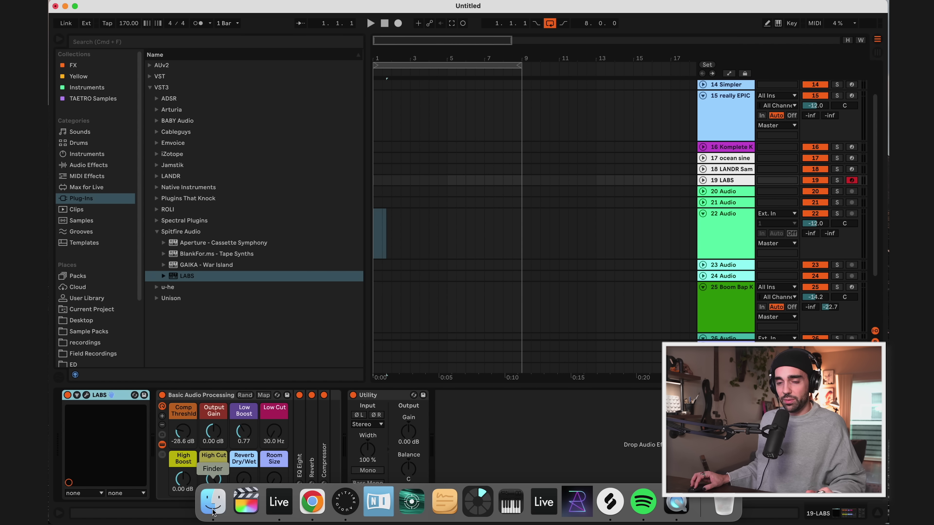
- Switch to Finder and go to the Library > Audio > Plug-Ins folder on Macintosh HD
{"action": "left_click", "coordinate": [214, 508]}
{"action": "left_click", "coordinate": [481, 152]}
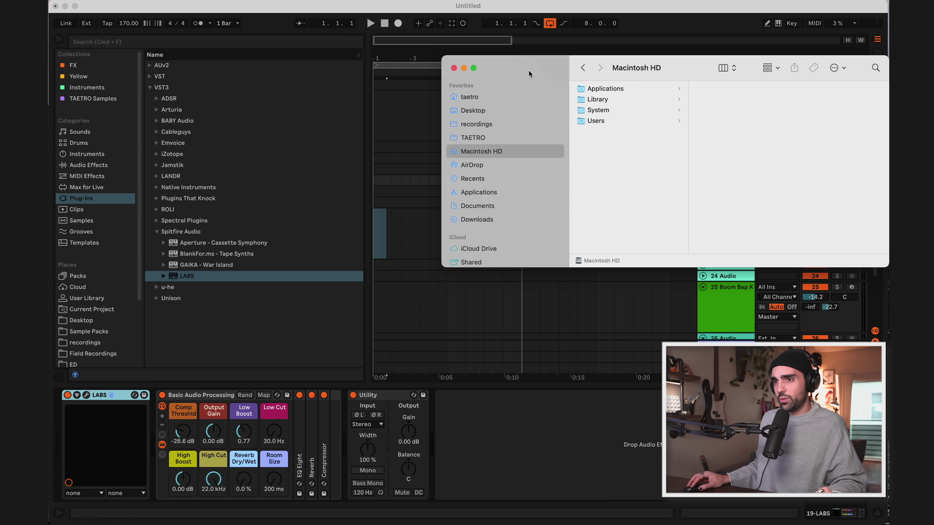
{"action": "left_click_drag", "start_coordinate": [662, 67], "coordinate": [556, 73]}
{"action": "left_click", "coordinate": [492, 106]}
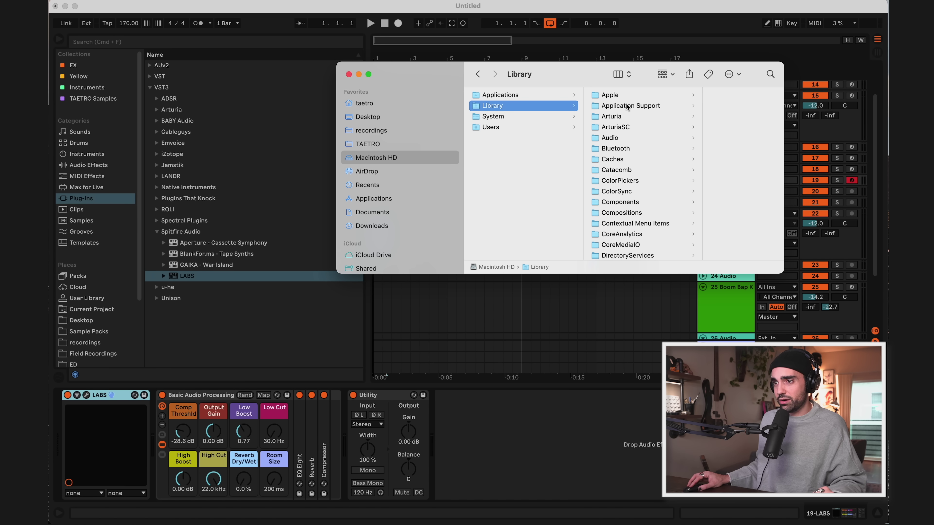
{"action": "left_click", "coordinate": [606, 138]}
{"action": "left_click_drag", "start_coordinate": [432, 74], "coordinate": [298, 73]}
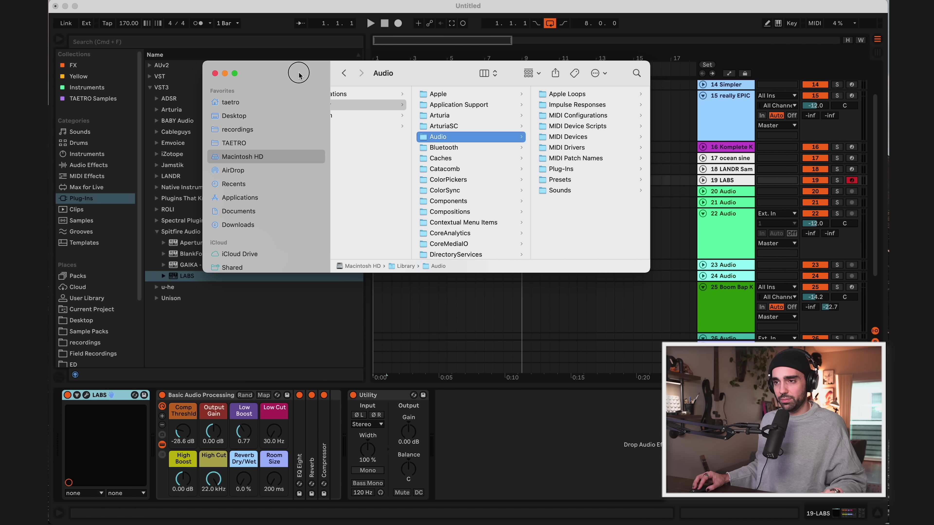
{"action": "left_click", "coordinate": [562, 168]}
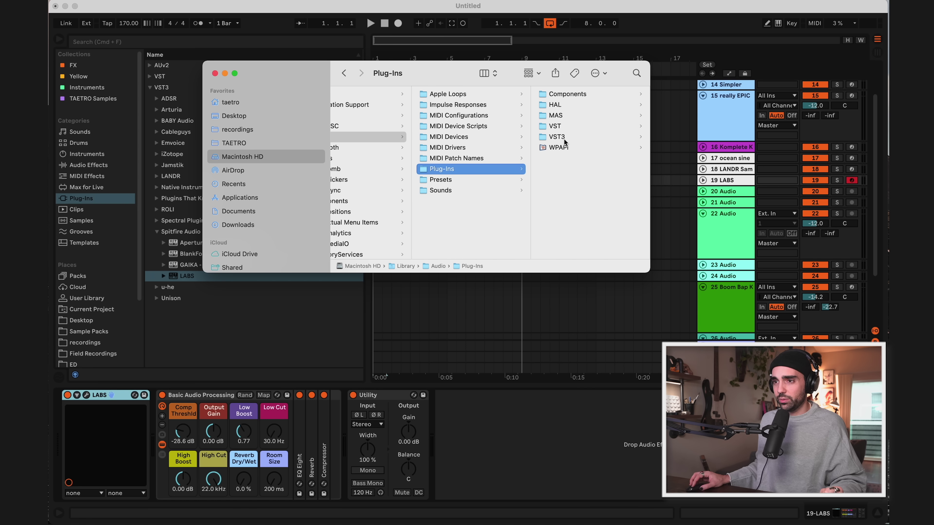
- Examine the plug-in files in the Components and VST3 folders and close the Finder window
{"action": "left_click", "coordinate": [567, 94]}
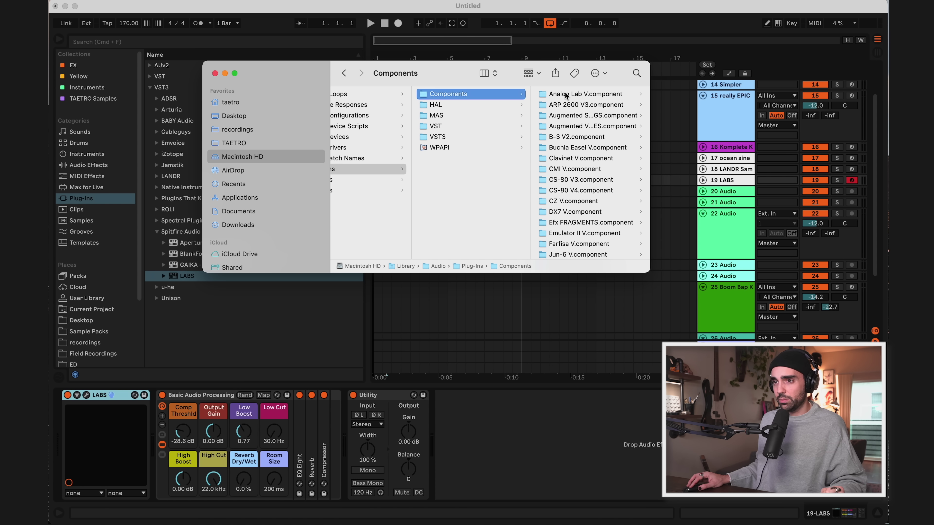
{"action": "scroll", "coordinate": [566, 127], "scroll_direction": "down", "scroll_amount": 8}
{"action": "scroll", "coordinate": [574, 147], "scroll_direction": "up", "scroll_amount": 8}
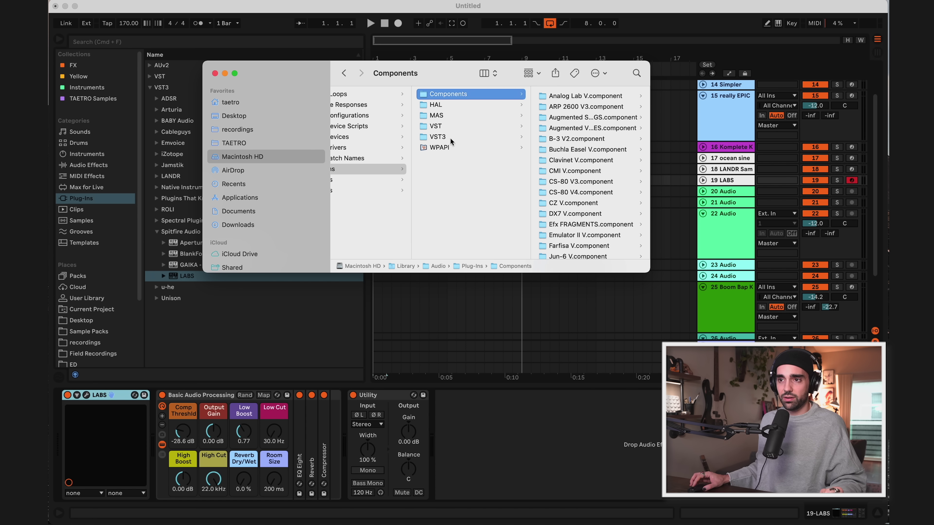
{"action": "left_click", "coordinate": [441, 132]}
{"action": "left_click", "coordinate": [441, 138]}
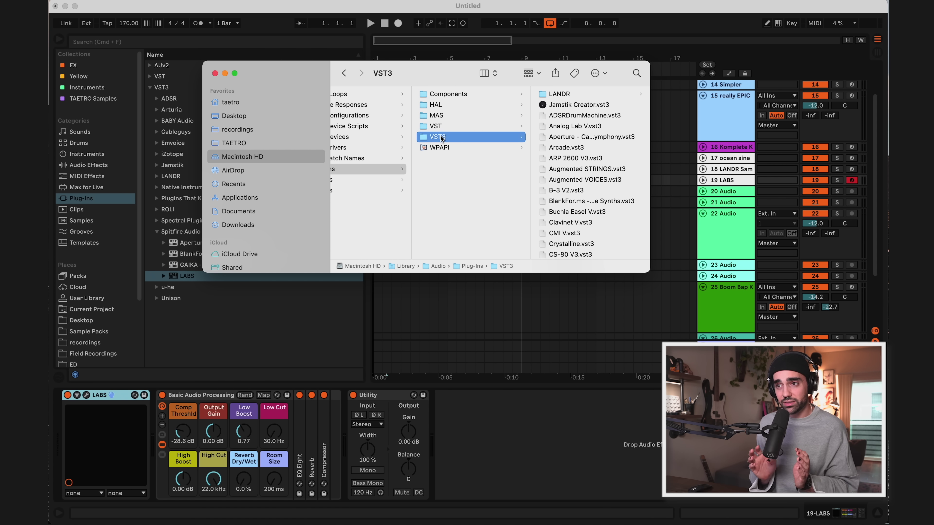
{"action": "scroll", "coordinate": [603, 176], "scroll_direction": "down", "scroll_amount": 10}
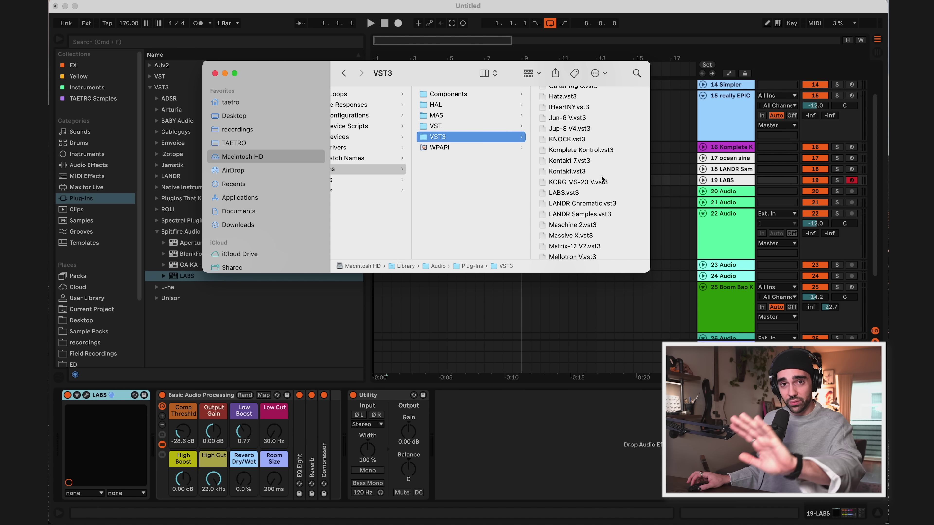
{"action": "scroll", "coordinate": [601, 176], "scroll_direction": "down", "scroll_amount": 10}
{"action": "scroll", "coordinate": [600, 177], "scroll_direction": "up", "scroll_amount": 20}
{"action": "left_click", "coordinate": [215, 73]}
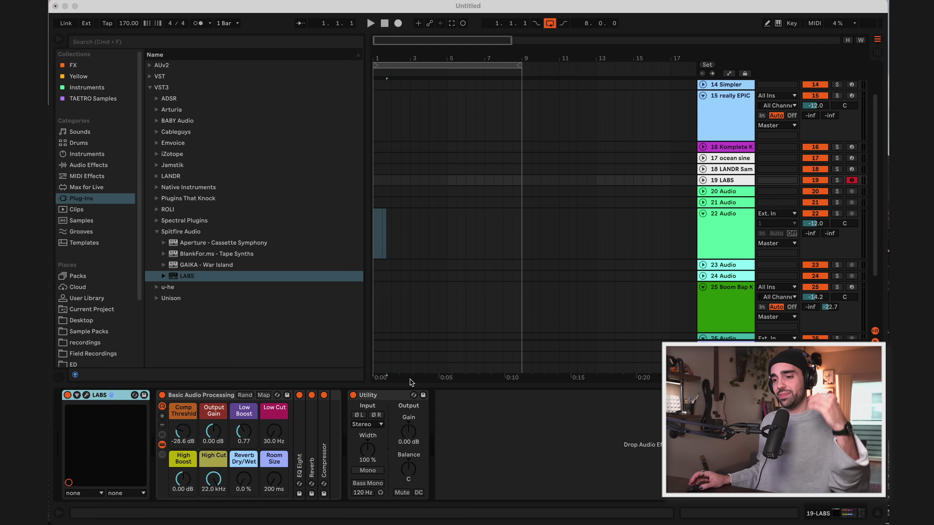
- Switch to the Spitfire Audio app and check the default content path and the VST2, VST3 and AU install locations in its settings
{"action": "mouse_move", "coordinate": [431, 524]}
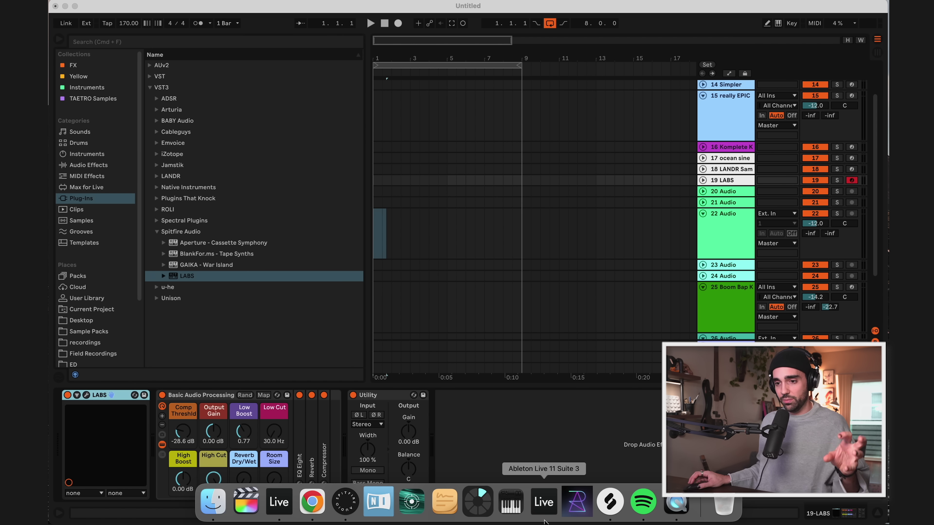
{"action": "left_click", "coordinate": [345, 516]}
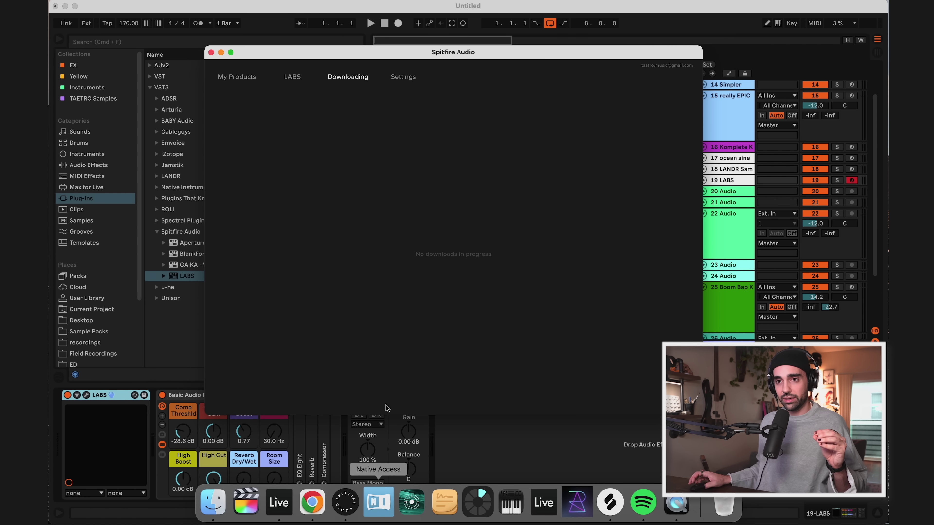
{"action": "left_click", "coordinate": [247, 78]}
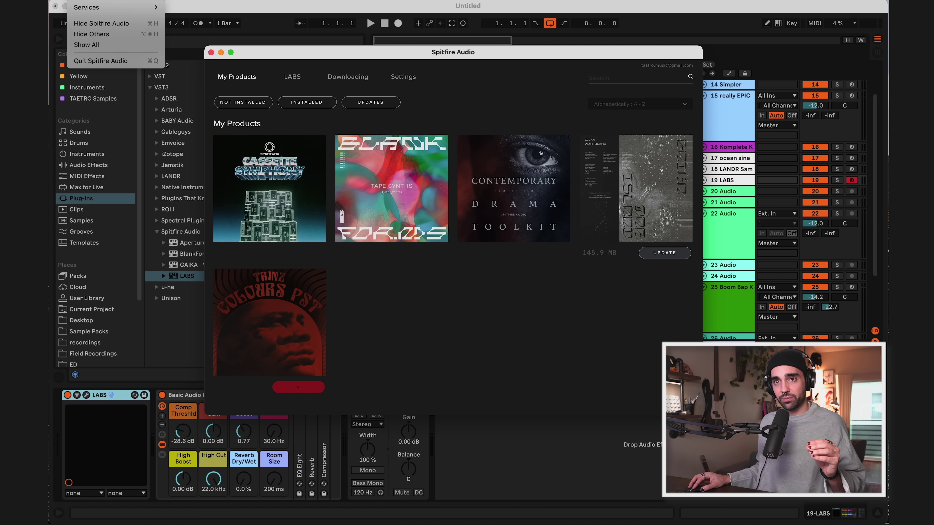
{"action": "left_click", "coordinate": [403, 78]}
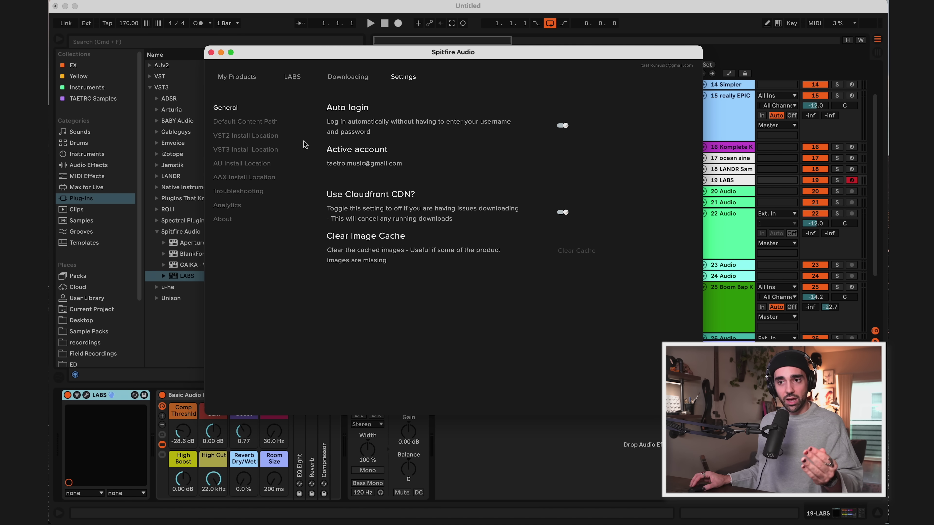
{"action": "left_click", "coordinate": [258, 124]}
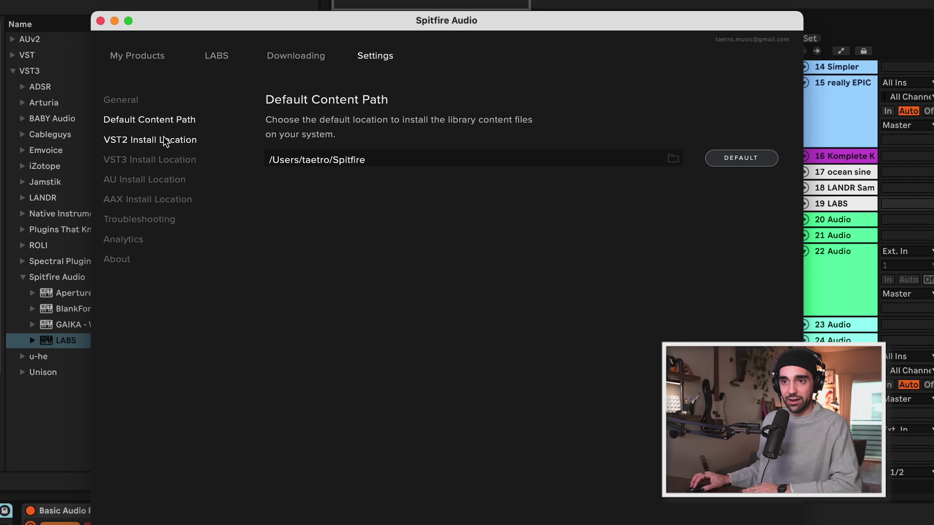
{"action": "left_click", "coordinate": [165, 142]}
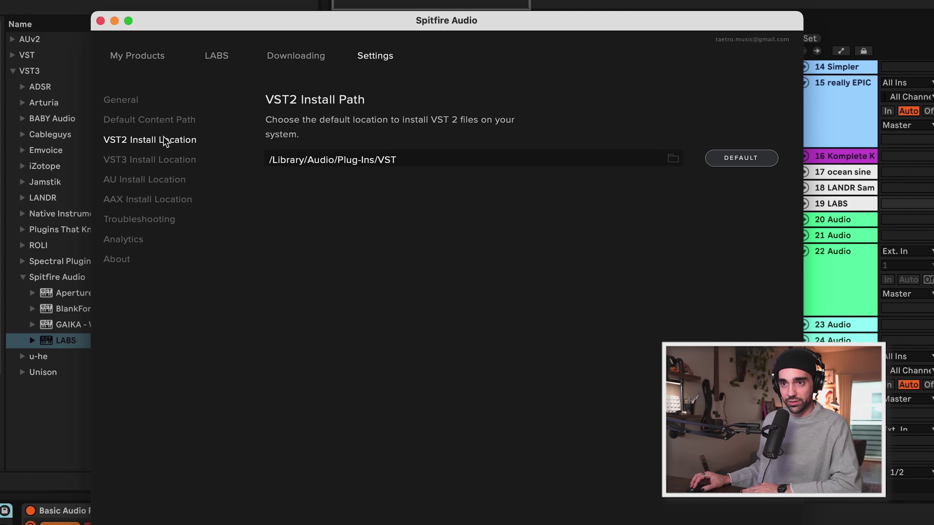
{"action": "left_click", "coordinate": [121, 166]}
{"action": "left_click", "coordinate": [124, 181]}
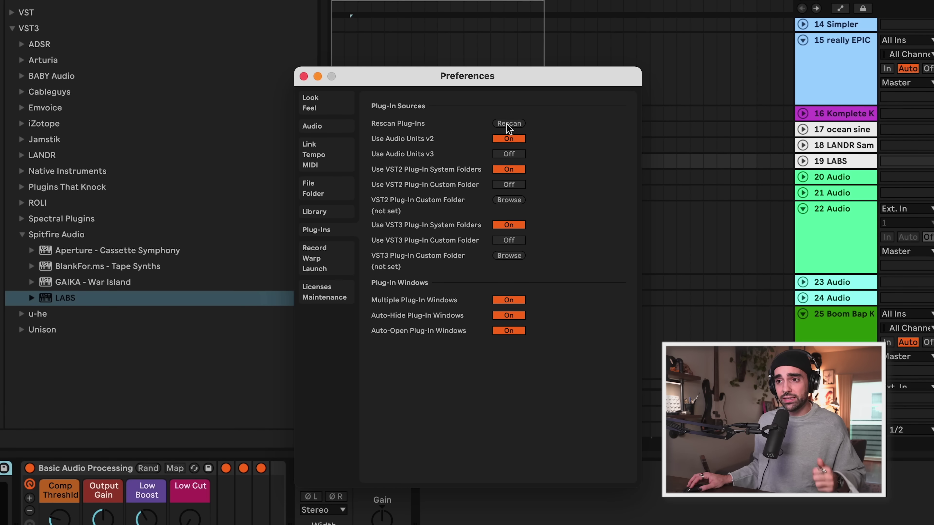
- Rescan the plug-ins in Ableton Live's Preferences and check the preset list of the LABS device on track 19
{"action": "left_click", "coordinate": [507, 124]}
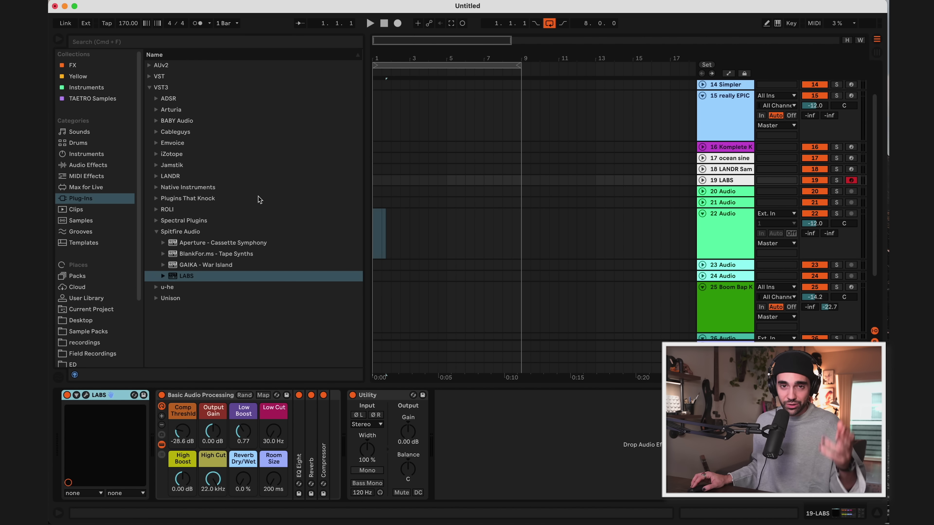
{"action": "left_click", "coordinate": [86, 395]}
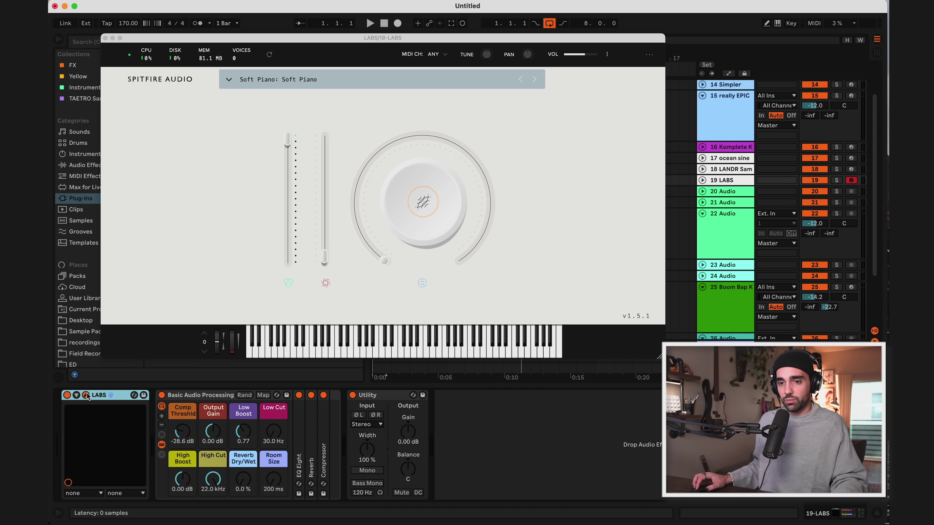
{"action": "left_click", "coordinate": [226, 80]}
{"action": "left_click", "coordinate": [126, 40]}
{"action": "left_click", "coordinate": [105, 38]}
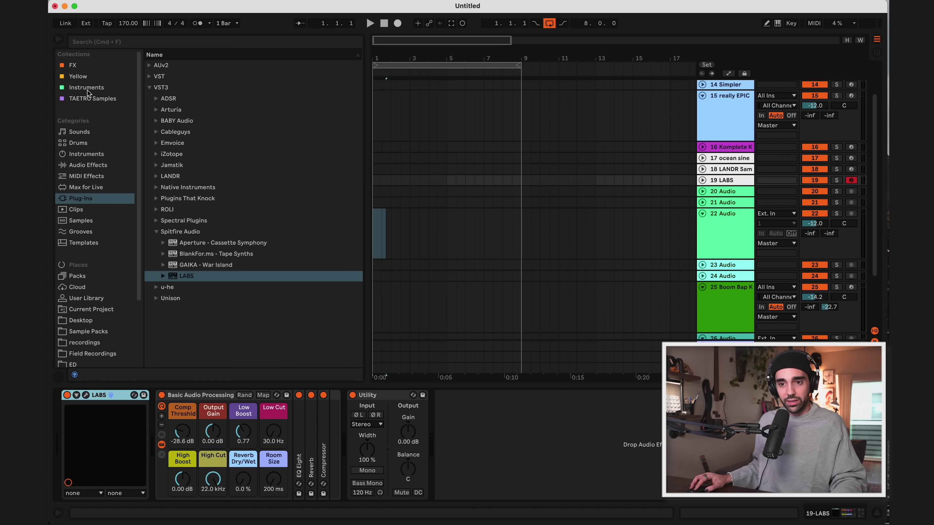
- Replace the LABS device on track 19 with a fresh instance and load the Granular Choir preset from Astral Forms
{"action": "key", "text": "Delete"}
{"action": "left_click_drag", "start_coordinate": [186, 276], "coordinate": [91, 469]}
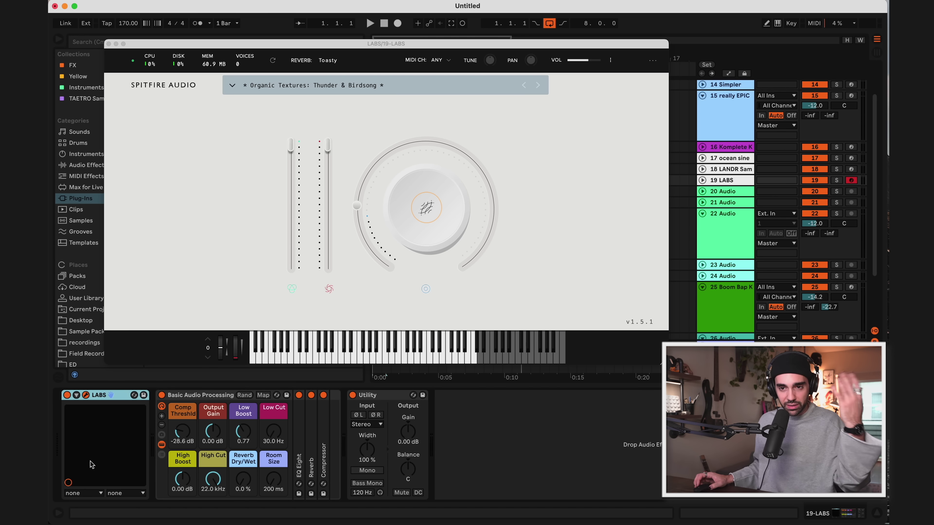
{"action": "left_click", "coordinate": [232, 86]}
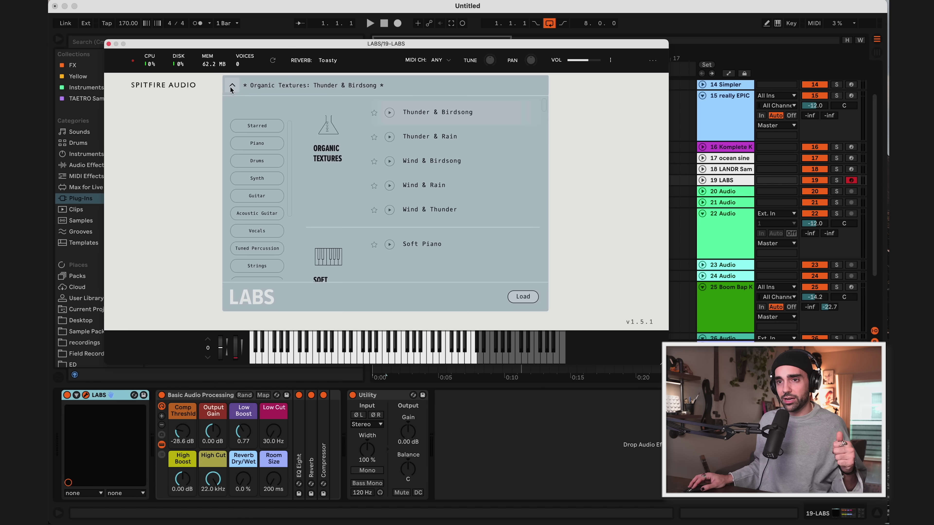
{"action": "scroll", "coordinate": [248, 126], "scroll_direction": "down", "scroll_amount": 5}
{"action": "scroll", "coordinate": [328, 209], "scroll_direction": "down", "scroll_amount": 10}
{"action": "scroll", "coordinate": [327, 209], "scroll_direction": "up", "scroll_amount": 10}
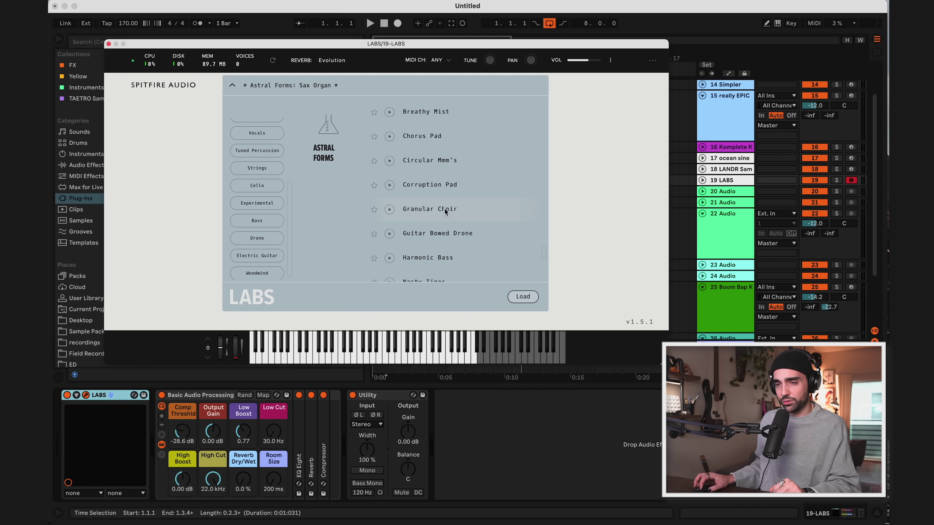
{"action": "double_click", "coordinate": [445, 210]}
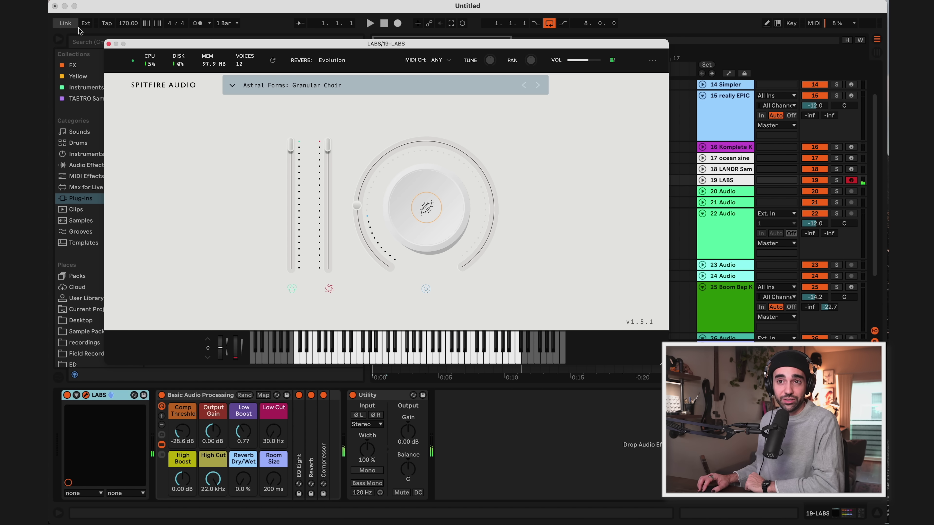
{"action": "left_click", "coordinate": [109, 44]}
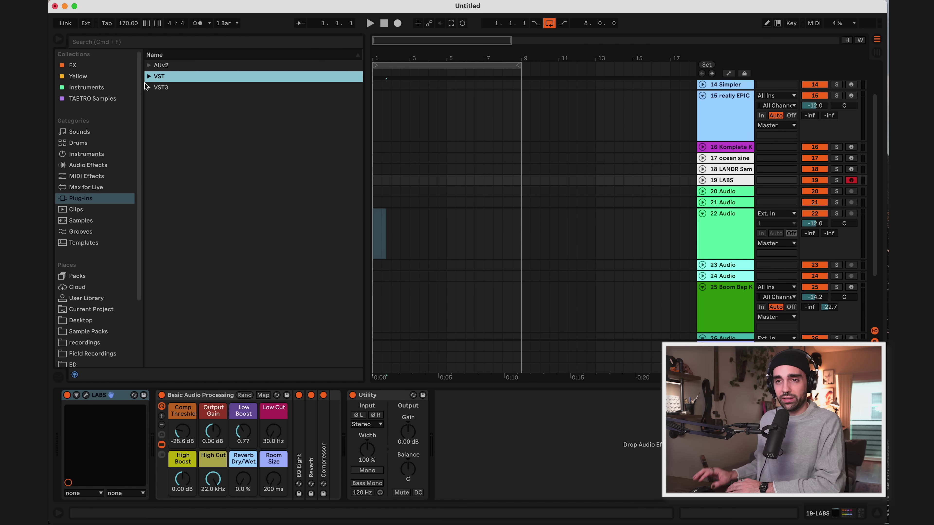
- Browse the Arturia VST3 plug-ins, load Analog Lab V onto track 18 and close its window
{"action": "left_click", "coordinate": [150, 89]}
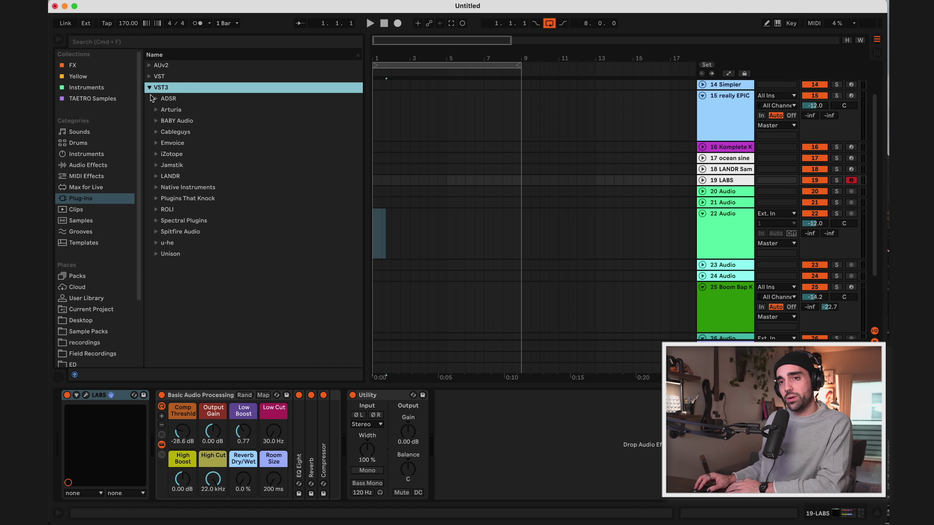
{"action": "left_click", "coordinate": [155, 112]}
{"action": "left_click", "coordinate": [170, 117]}
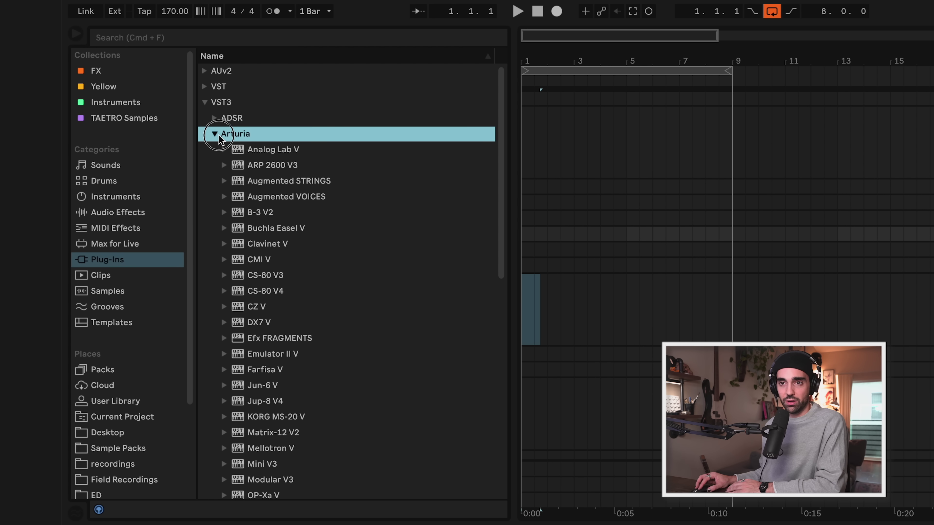
{"action": "scroll", "coordinate": [192, 188], "scroll_direction": "down", "scroll_amount": 1}
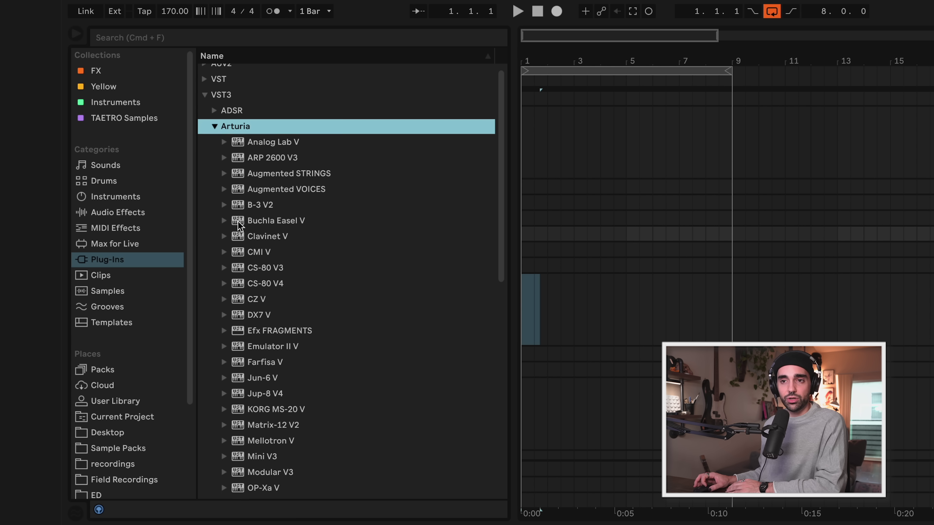
{"action": "scroll", "coordinate": [239, 224], "scroll_direction": "down", "scroll_amount": 10}
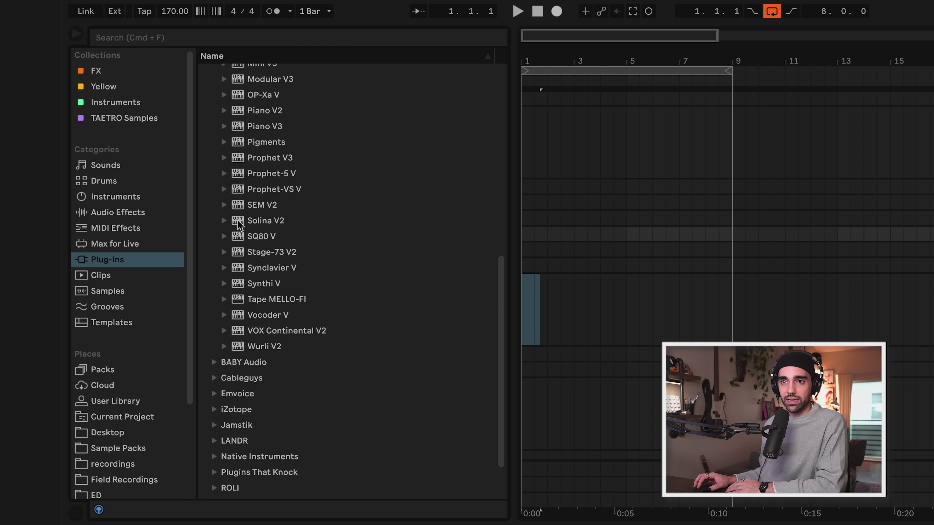
{"action": "scroll", "coordinate": [237, 224], "scroll_direction": "up", "scroll_amount": 10}
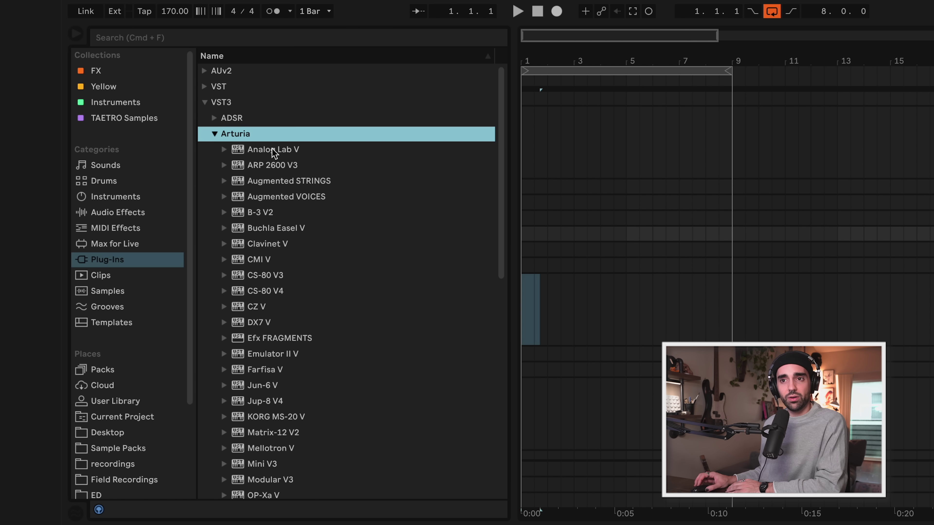
{"action": "left_click_drag", "start_coordinate": [271, 151], "coordinate": [569, 225]}
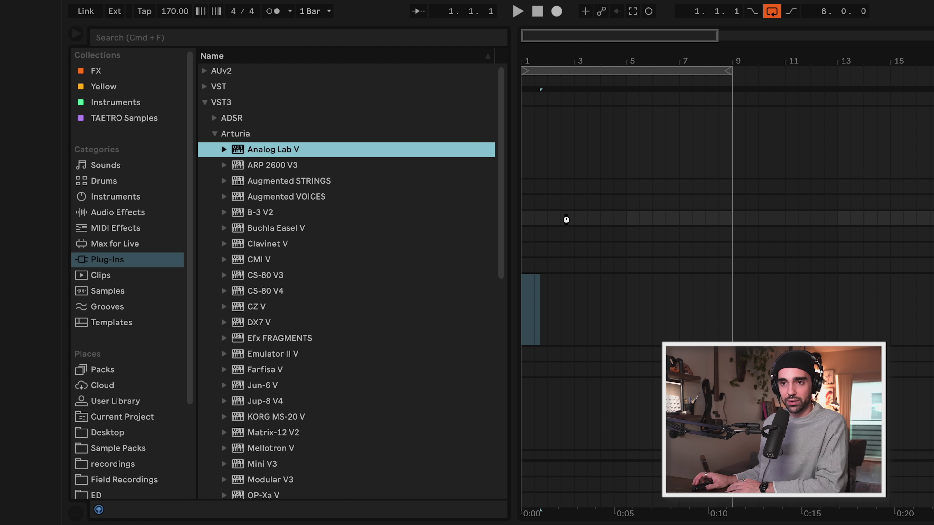
{"action": "left_click_drag", "start_coordinate": [569, 224], "coordinate": [566, 219]}
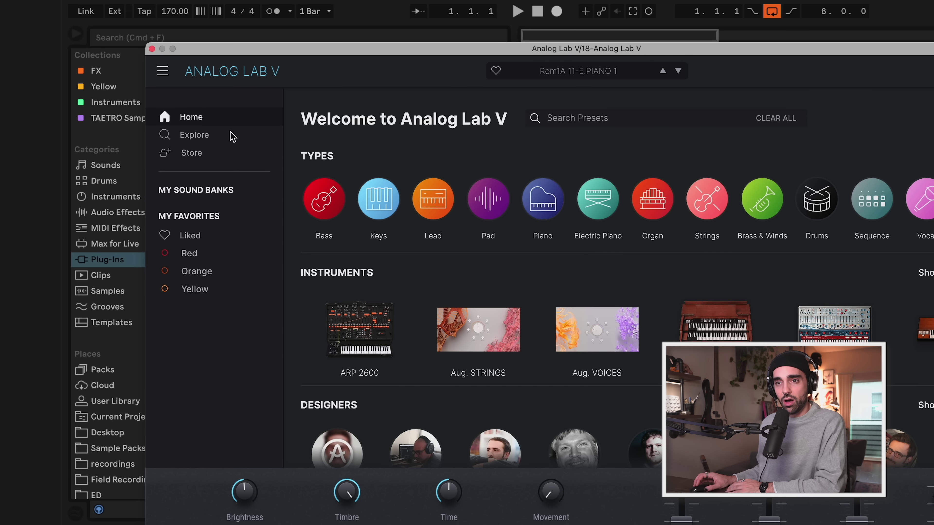
{"action": "left_click", "coordinate": [152, 50]}
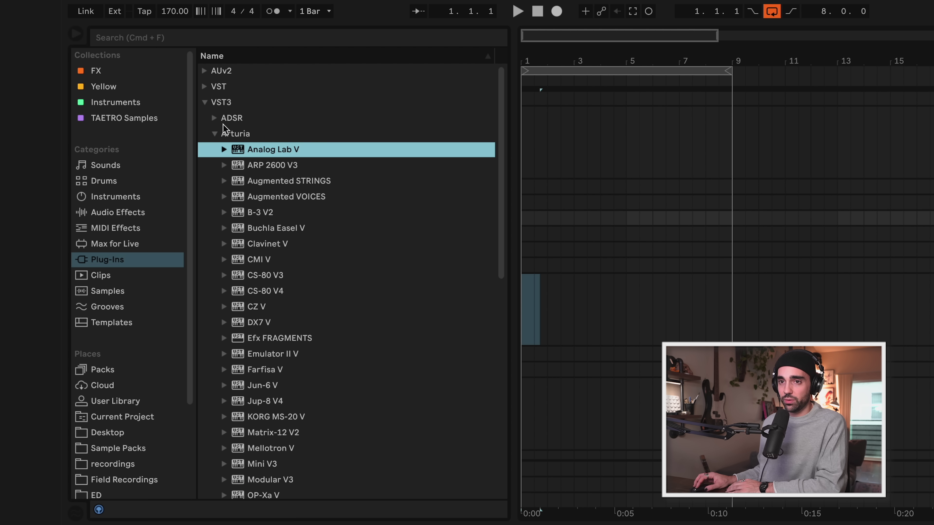
- Collapse the Arturia folder and load Komplete Kontrol from the Native Instruments VST3 folder onto track 17
{"action": "left_click", "coordinate": [220, 131]}
{"action": "left_click", "coordinate": [204, 103]}
{"action": "left_click", "coordinate": [204, 103]}
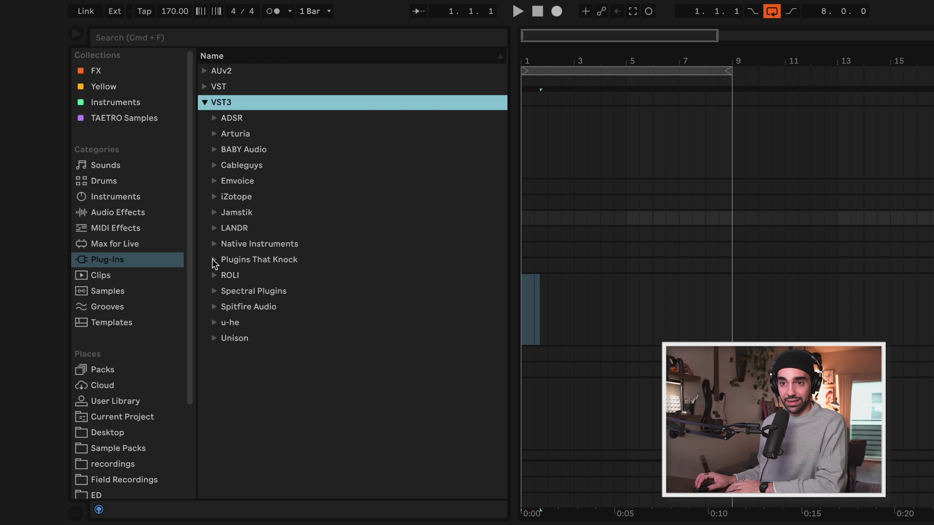
{"action": "left_click", "coordinate": [214, 244]}
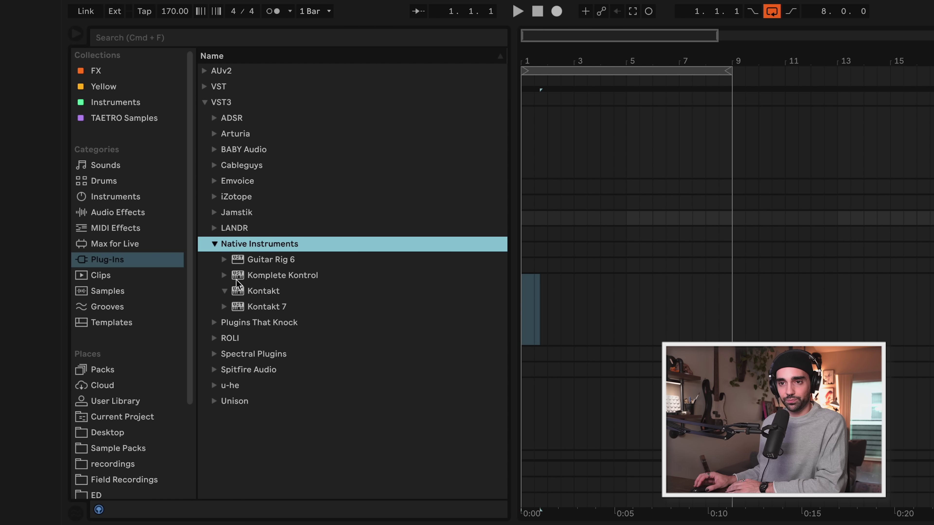
{"action": "left_click_drag", "start_coordinate": [240, 276], "coordinate": [605, 201]}
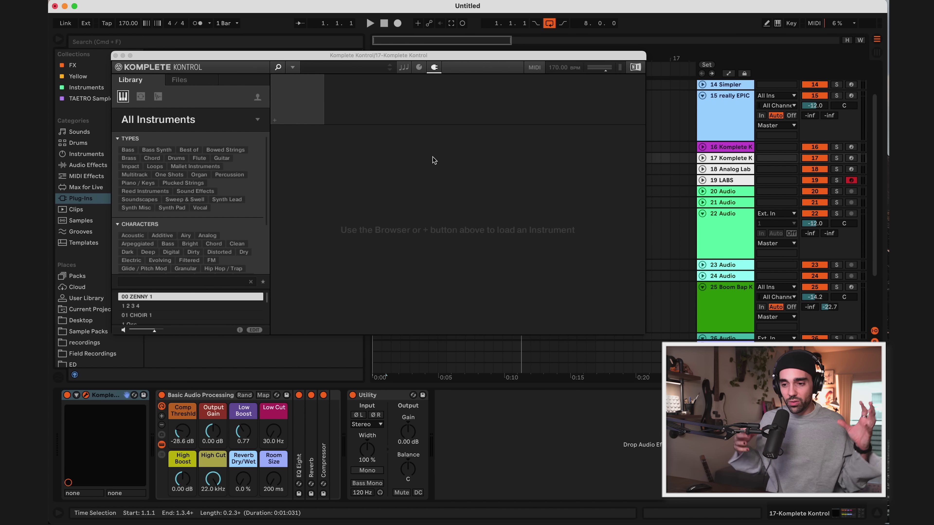
- Look through the instrument selection by vendor in Komplete Kontrol and close the plug-in window
{"action": "left_click", "coordinate": [176, 125]}
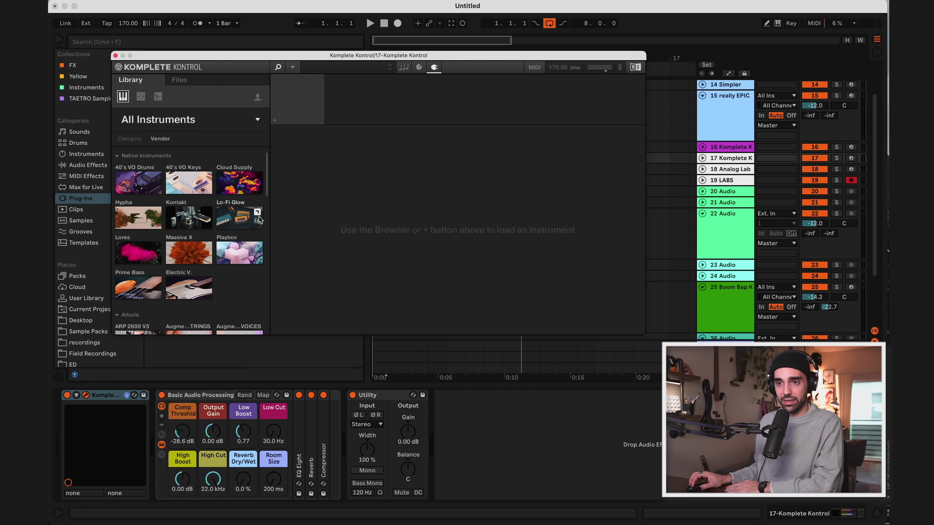
{"action": "left_click_drag", "start_coordinate": [208, 58], "coordinate": [321, 58]}
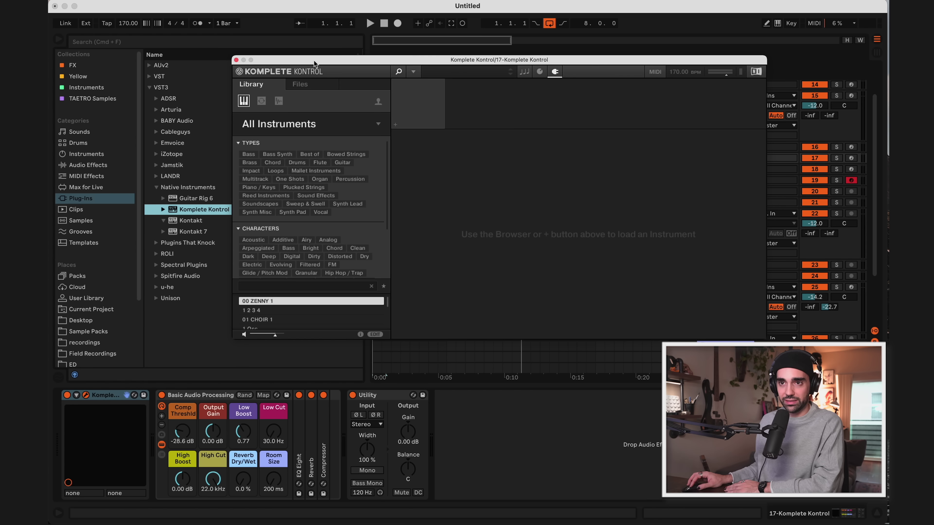
{"action": "left_click", "coordinate": [235, 56]}
- Reopen Analog Lab V on track 18, look through its instruments and close the plug-in window
{"action": "left_click", "coordinate": [739, 171]}
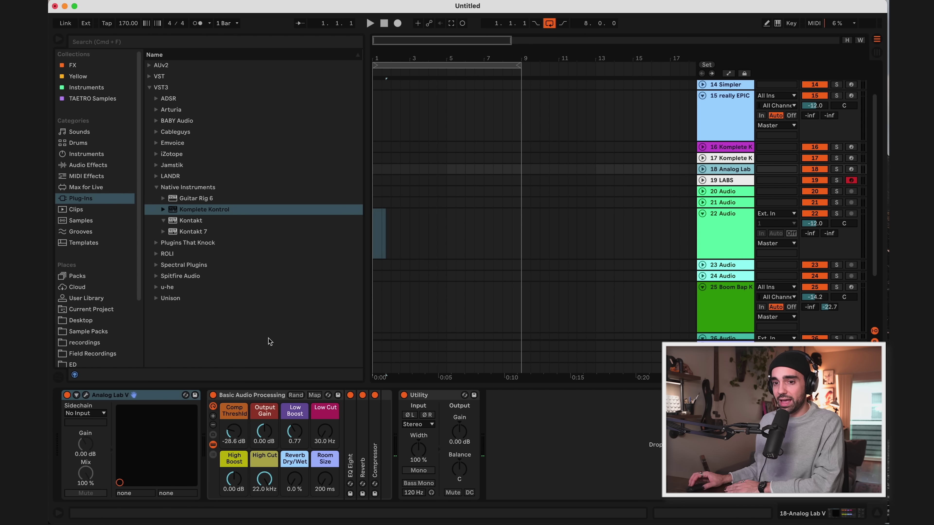
{"action": "left_click", "coordinate": [86, 395]}
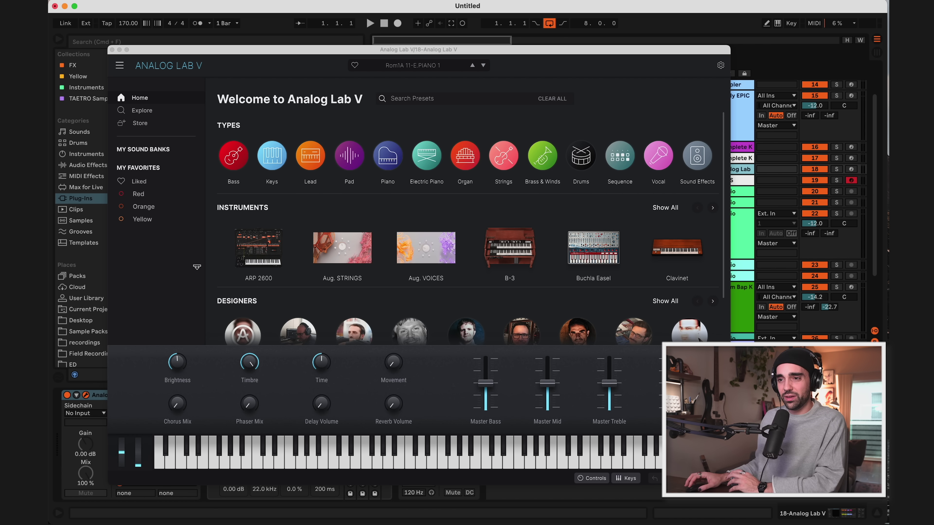
{"action": "scroll", "coordinate": [341, 252], "scroll_direction": "down", "scroll_amount": 1}
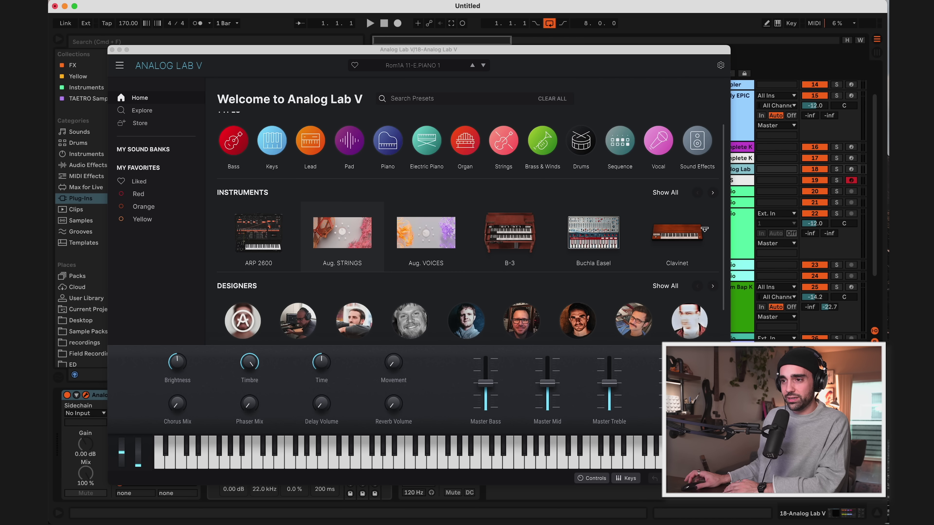
{"action": "left_click", "coordinate": [713, 193]}
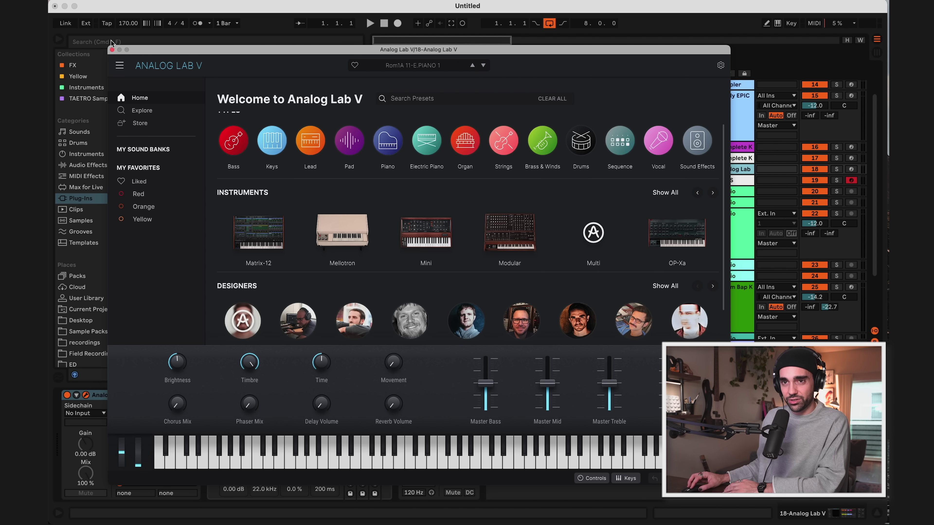
{"action": "left_click", "coordinate": [112, 50]}
- Reopen LABS on track 19 and look through the presets of its installed sound packs
{"action": "left_click", "coordinate": [698, 182]}
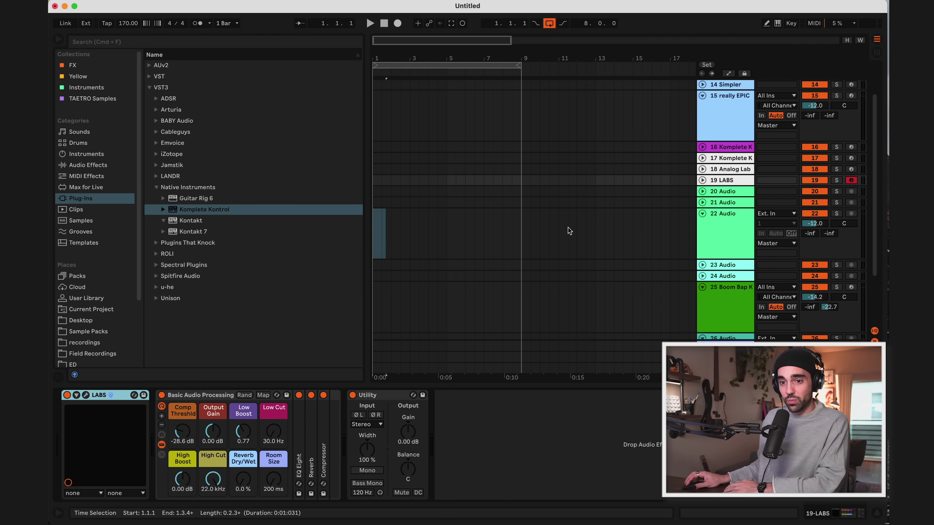
{"action": "left_click", "coordinate": [85, 396]}
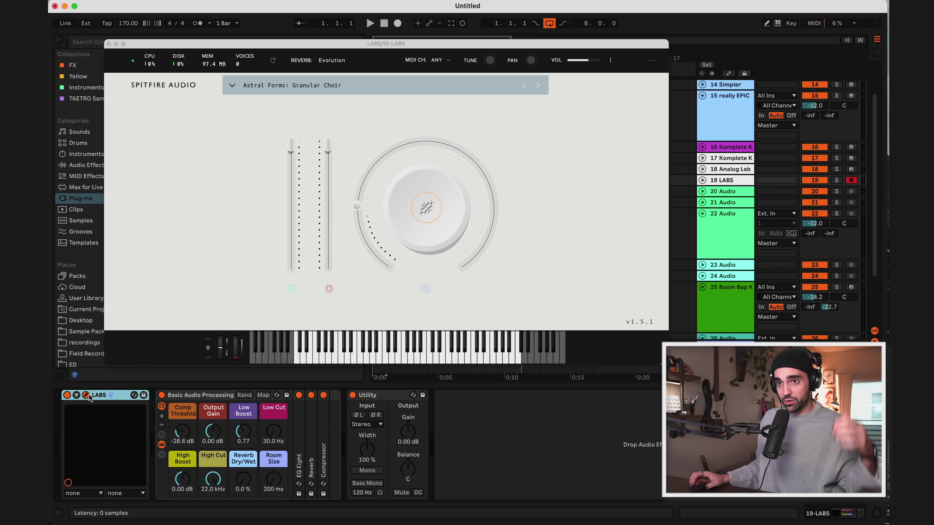
{"action": "left_click", "coordinate": [233, 86]}
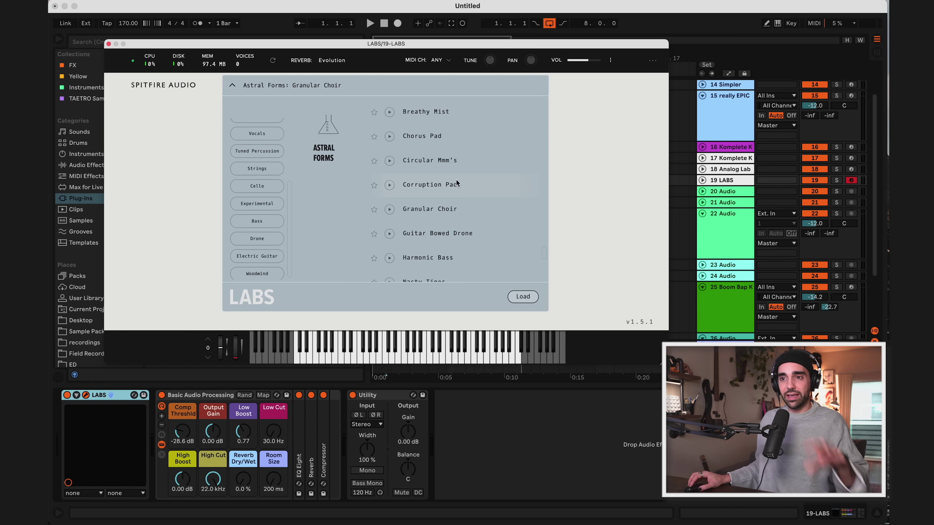
{"action": "scroll", "coordinate": [456, 183], "scroll_direction": "down", "scroll_amount": 15}
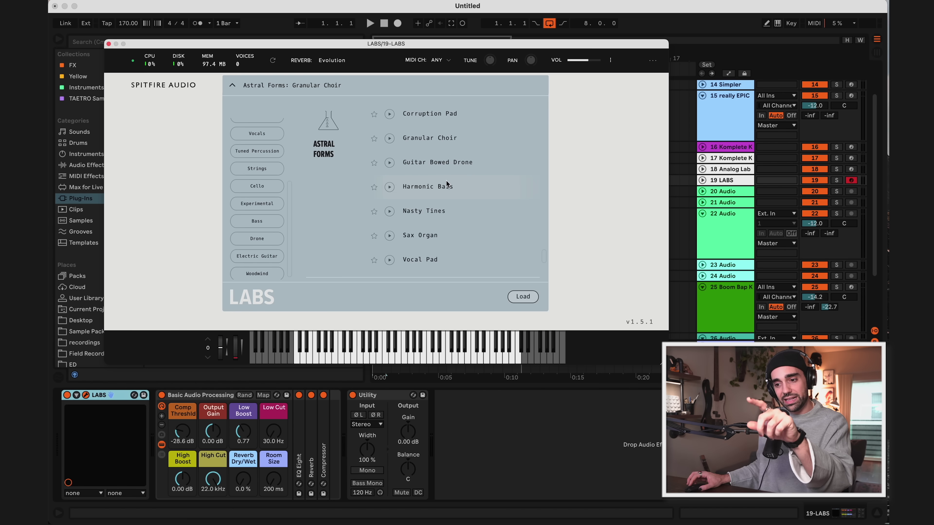
{"action": "scroll", "coordinate": [445, 180], "scroll_direction": "down", "scroll_amount": 12}
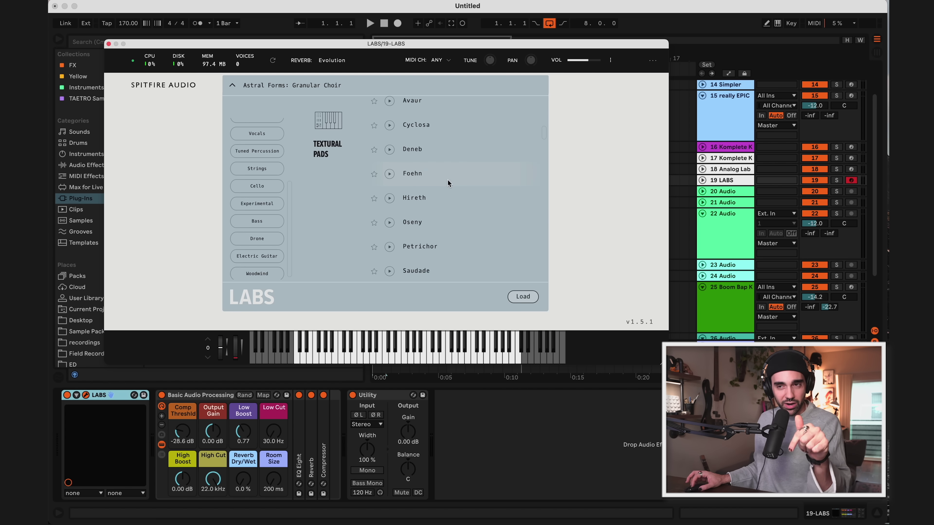